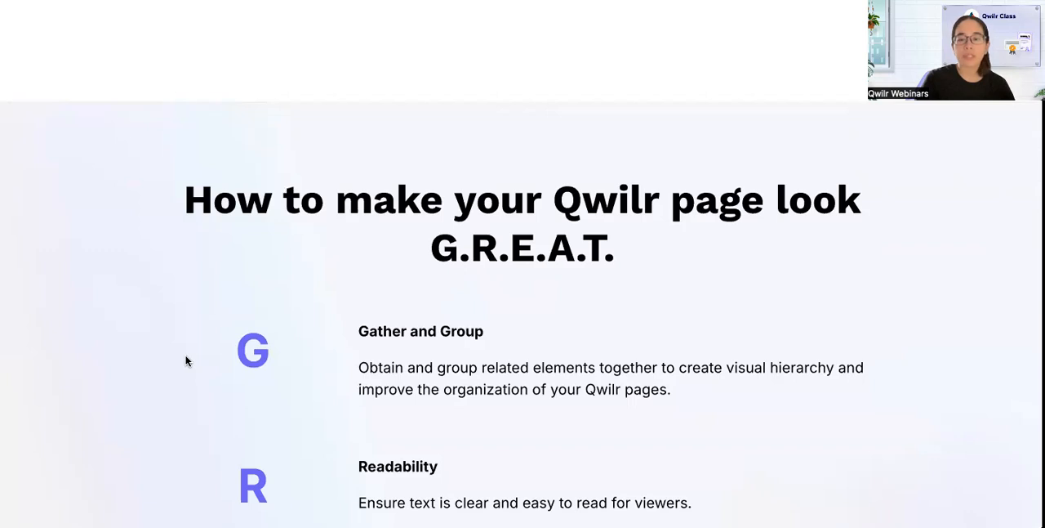
# Read through the G.R.E.A.T. design principles and their summary graphic down to the "Let's Convert!" section.
pyautogui.scroll(-1, 186, 360)
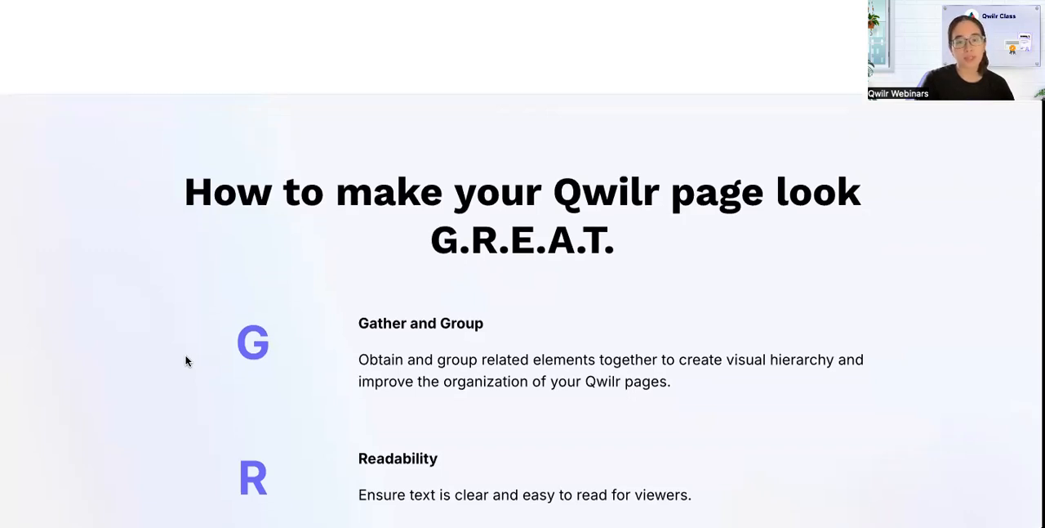
pyautogui.scroll(-3, 186, 360)
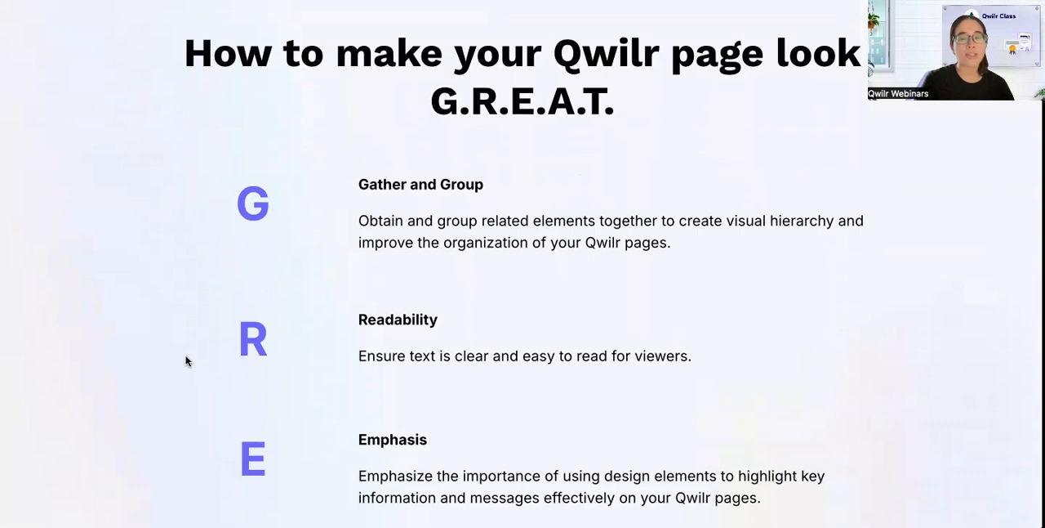
pyautogui.scroll(-3, 186, 360)
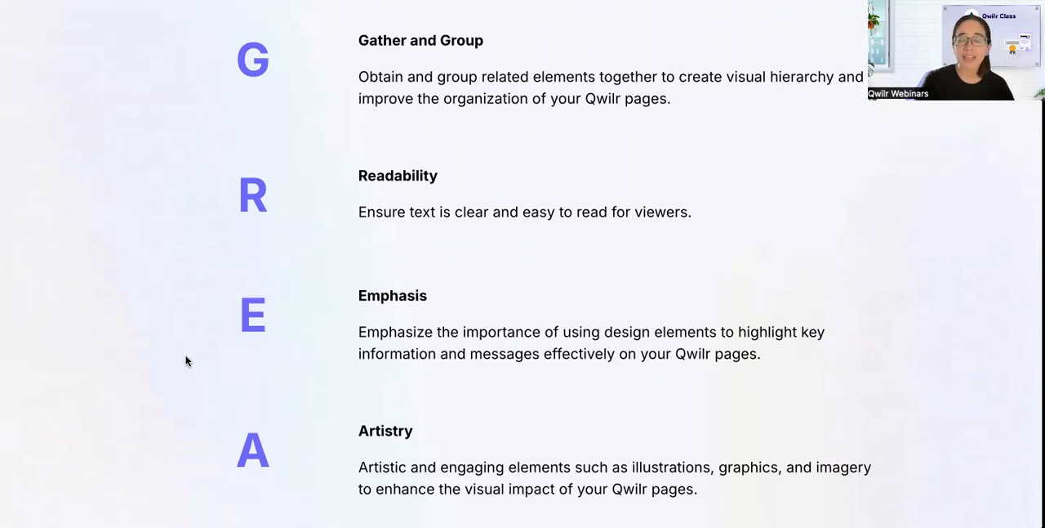
pyautogui.scroll(-3, 186, 360)
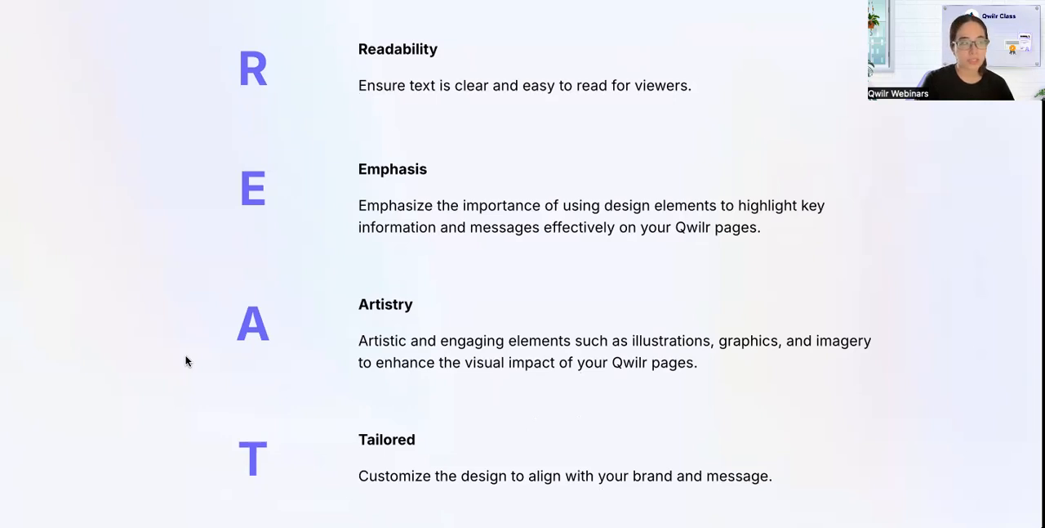
pyautogui.scroll(-4, 186, 360)
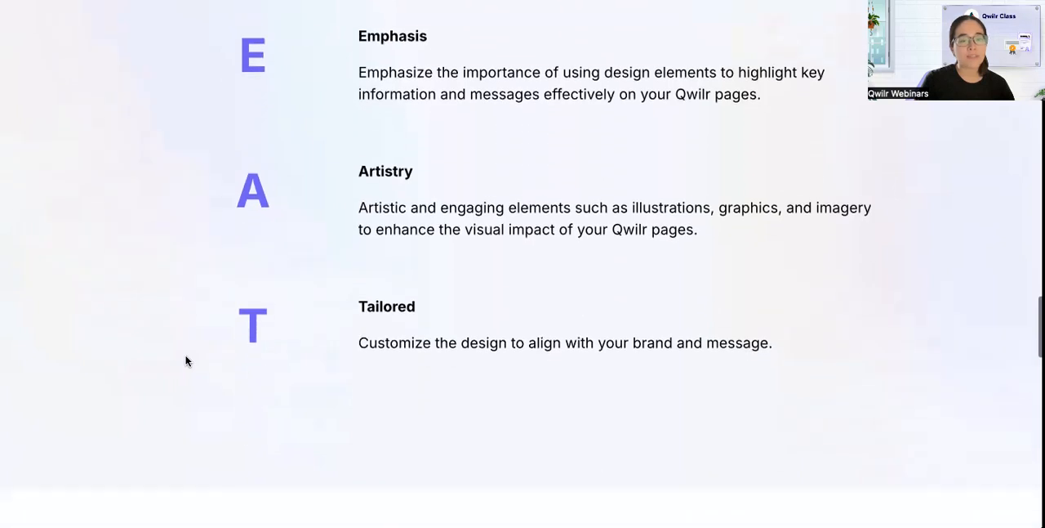
pyautogui.scroll(-2, 186, 360)
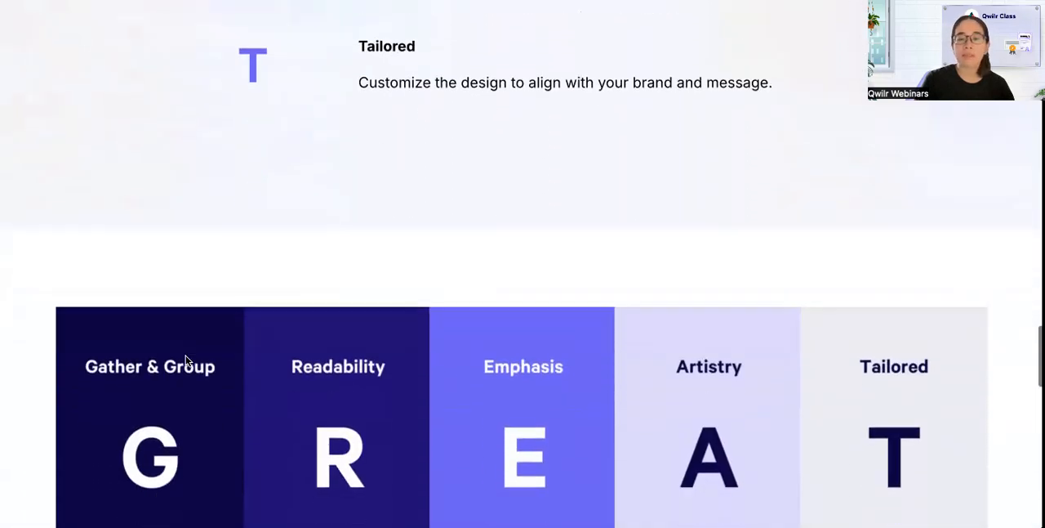
pyautogui.scroll(-2, 186, 357)
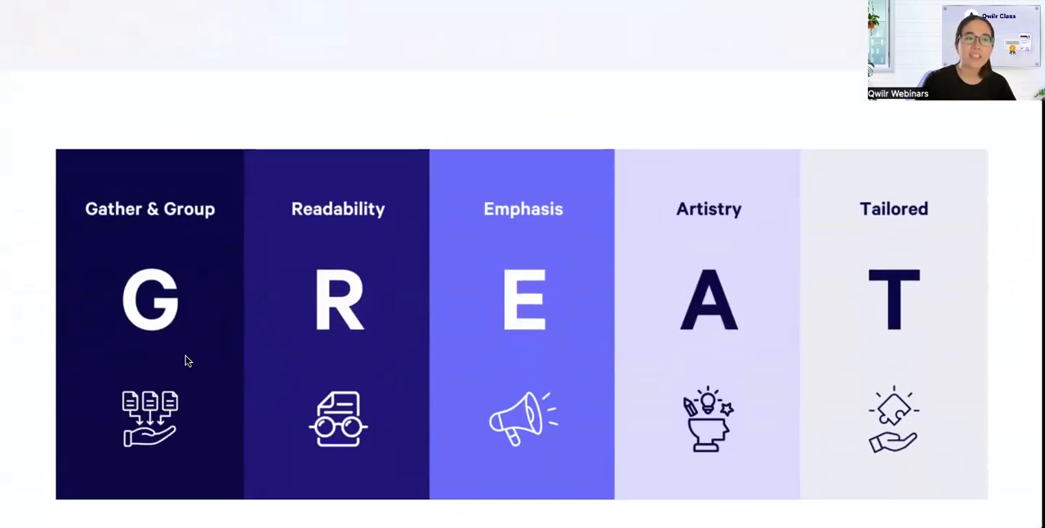
pyautogui.scroll(-1, 186, 358)
pyautogui.scroll(-5, 186, 360)
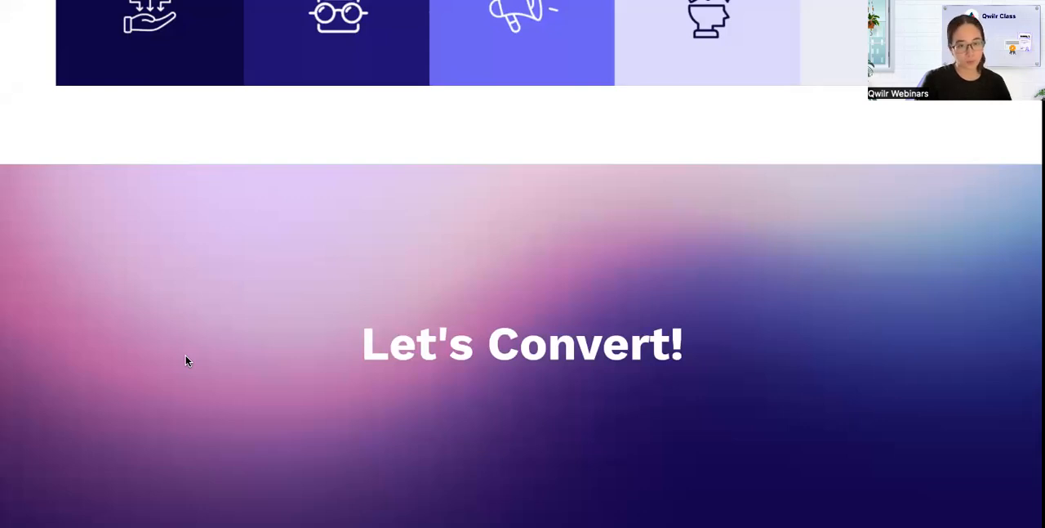
# Switch to the Partnership Agreement PDF and review its content from the title through the Contact Us section.
pyautogui.hotkey('ctrl', 'Tab')
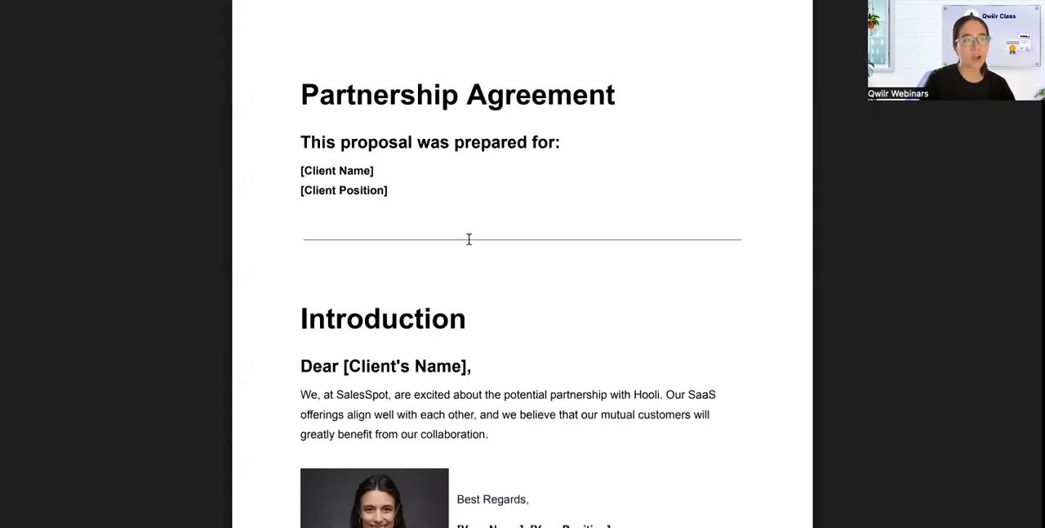
pyautogui.scroll(-2, 468, 238)
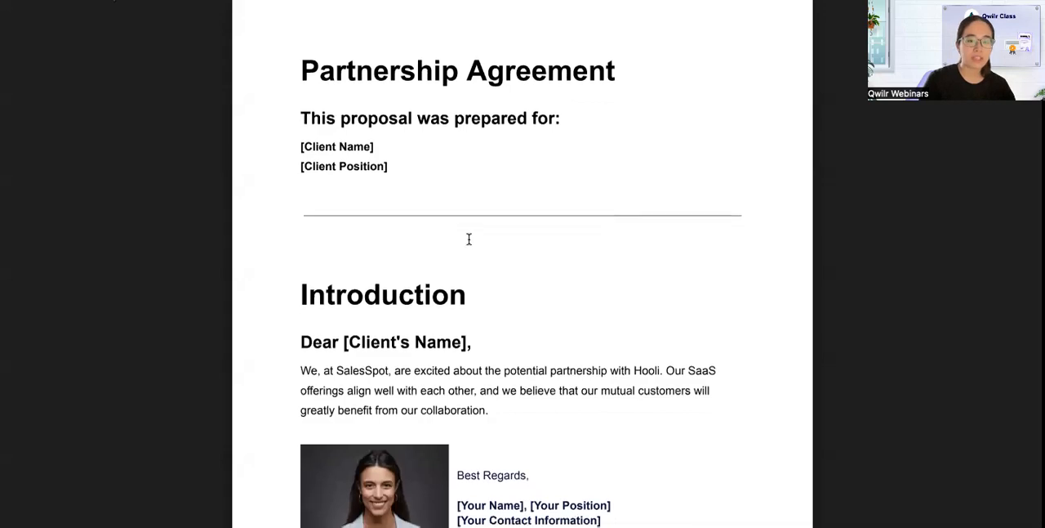
pyautogui.scroll(-10, 469, 238)
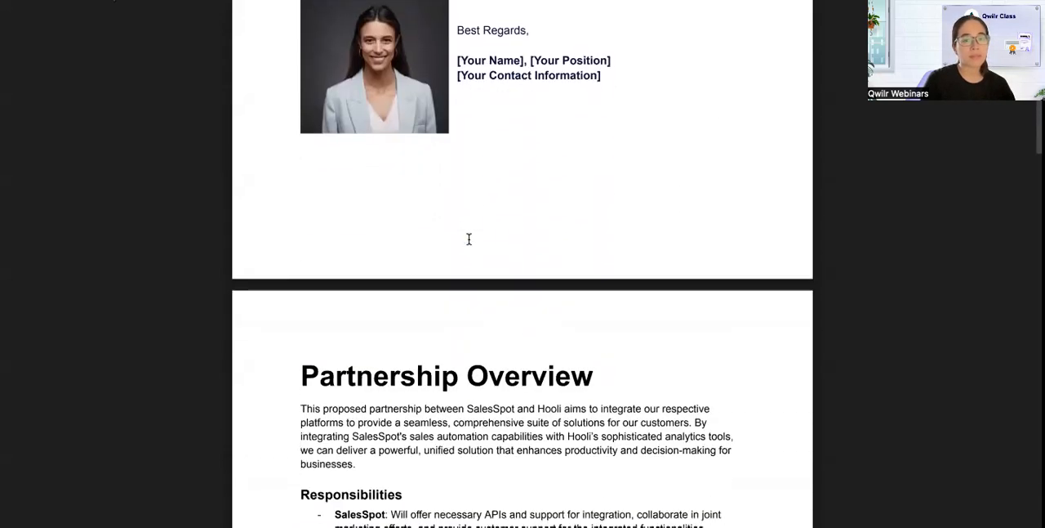
pyautogui.scroll(-10, 469, 239)
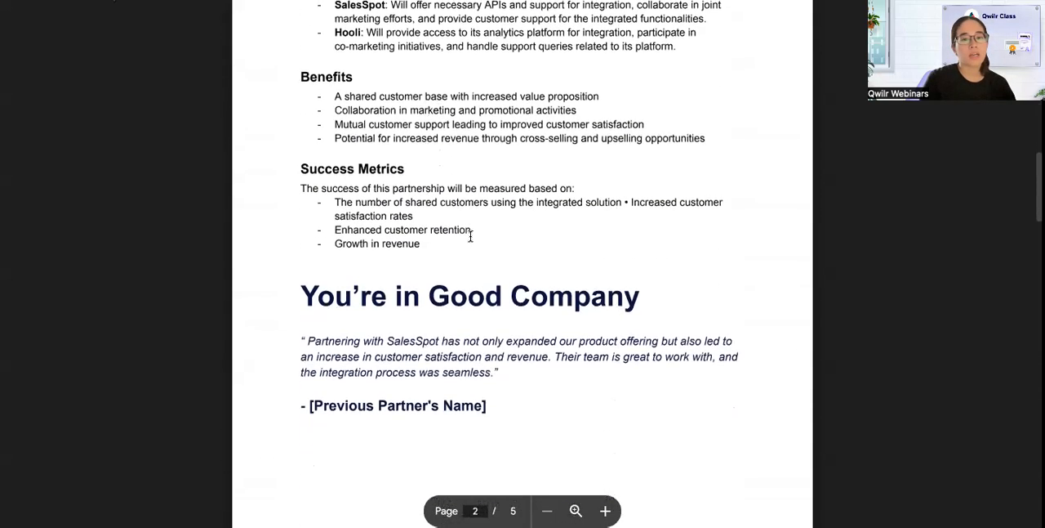
pyautogui.scroll(-10, 471, 236)
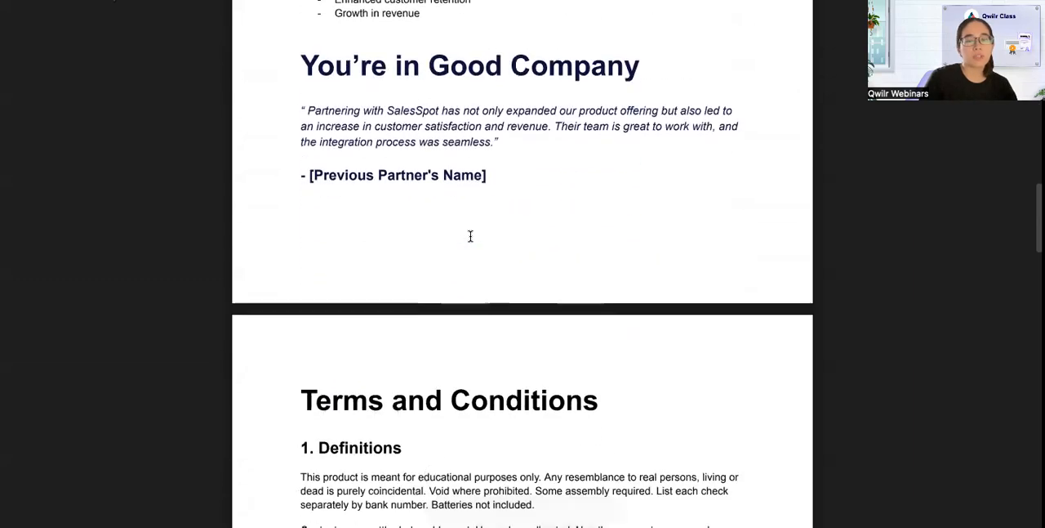
pyautogui.scroll(-15, 471, 236)
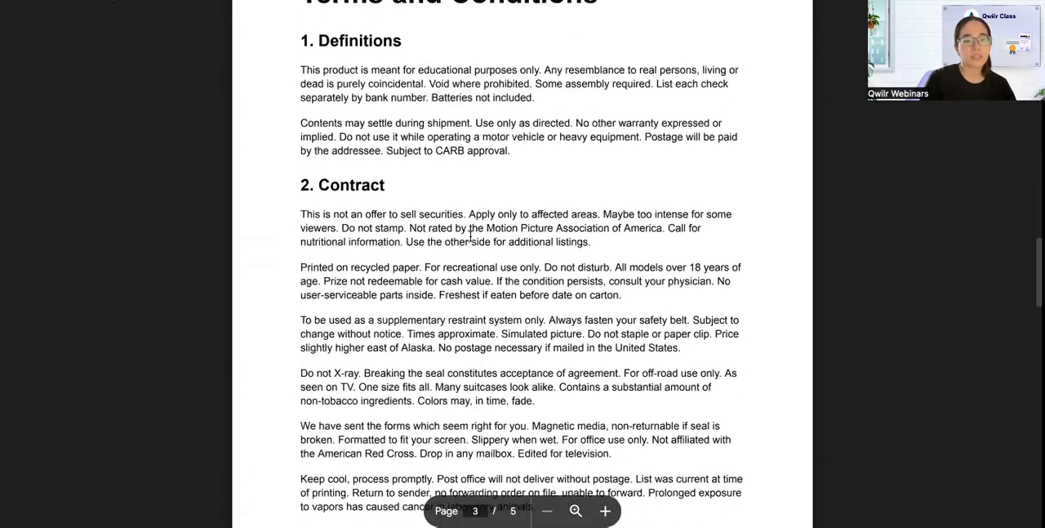
pyautogui.scroll(-15, 471, 236)
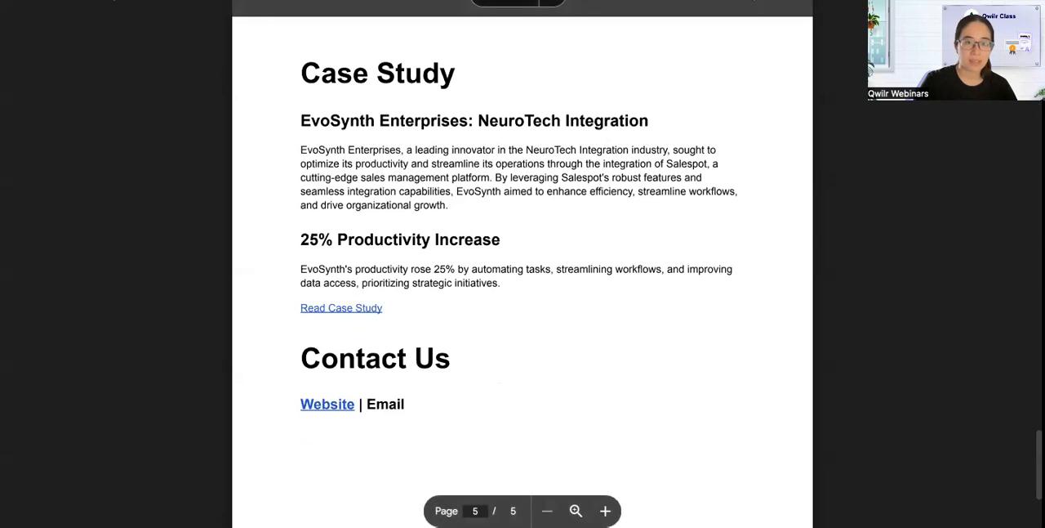
# Switch to the finished Partnership Agreement web page and review its design from the cover to the Contact Us section.
pyautogui.click(351, 2)
pyautogui.scroll(-3, 393, 145)
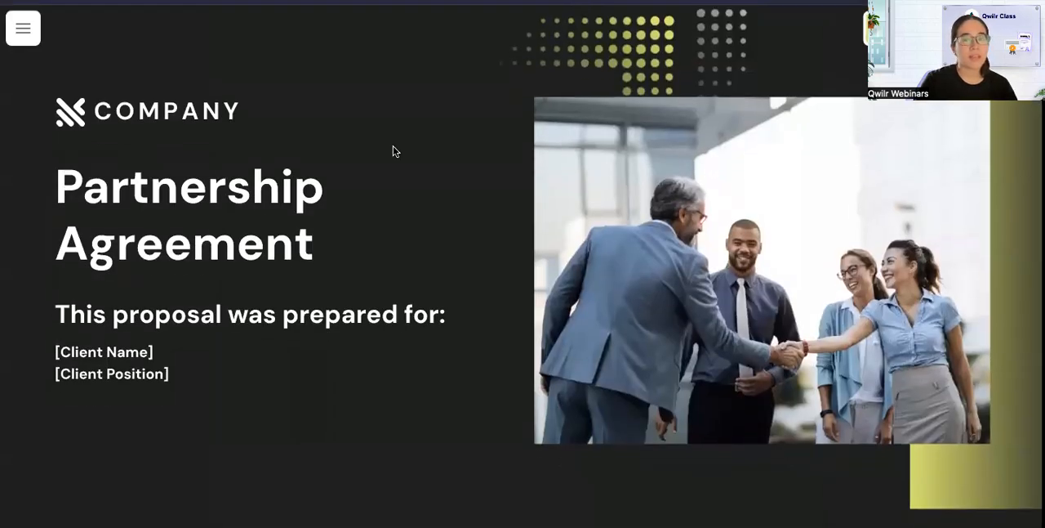
pyautogui.scroll(-5, 409, 240)
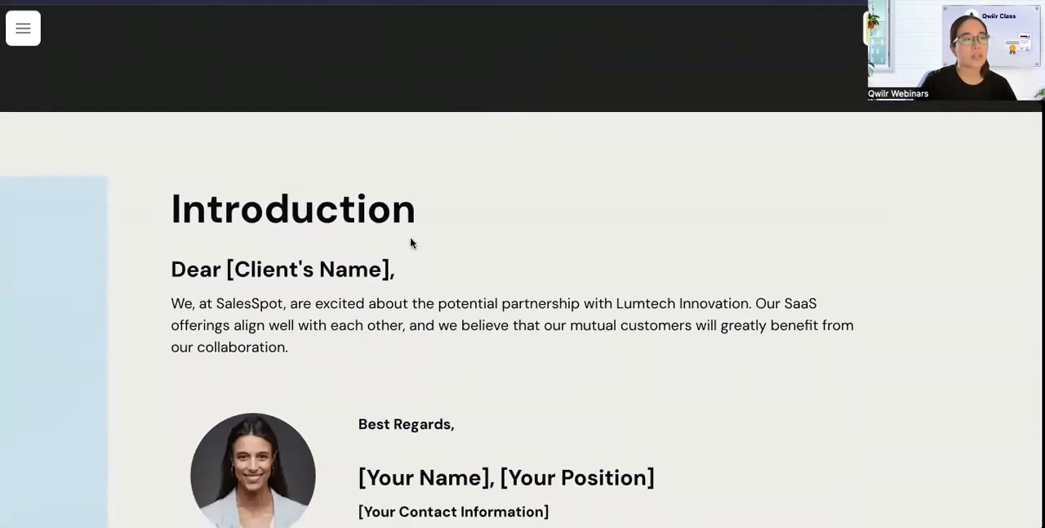
pyautogui.scroll(-2, 410, 242)
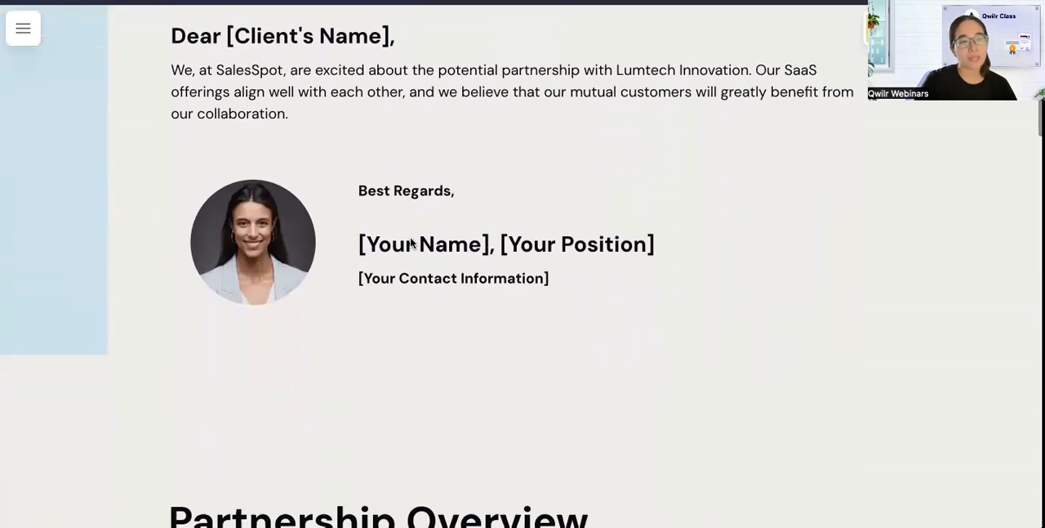
pyautogui.scroll(-5, 410, 243)
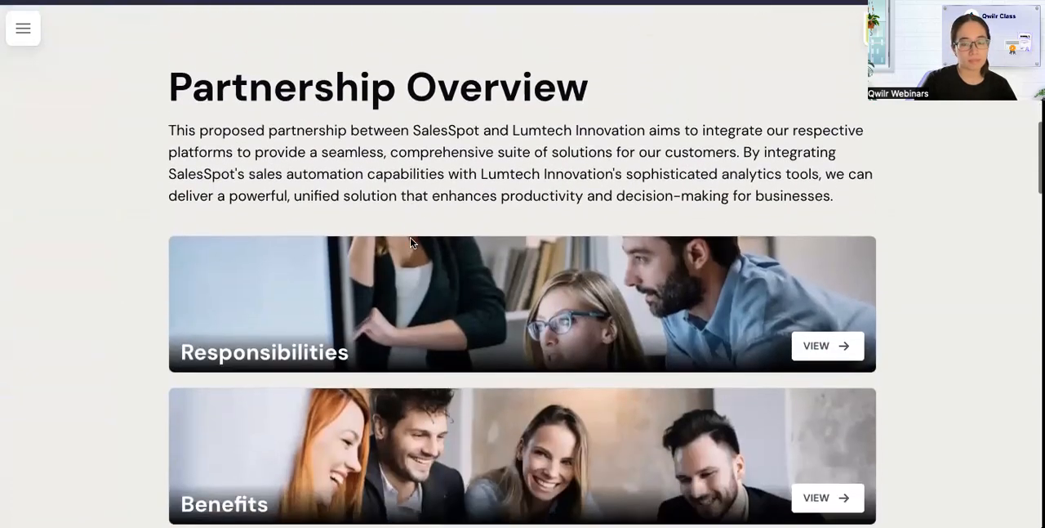
pyautogui.scroll(-13, 410, 243)
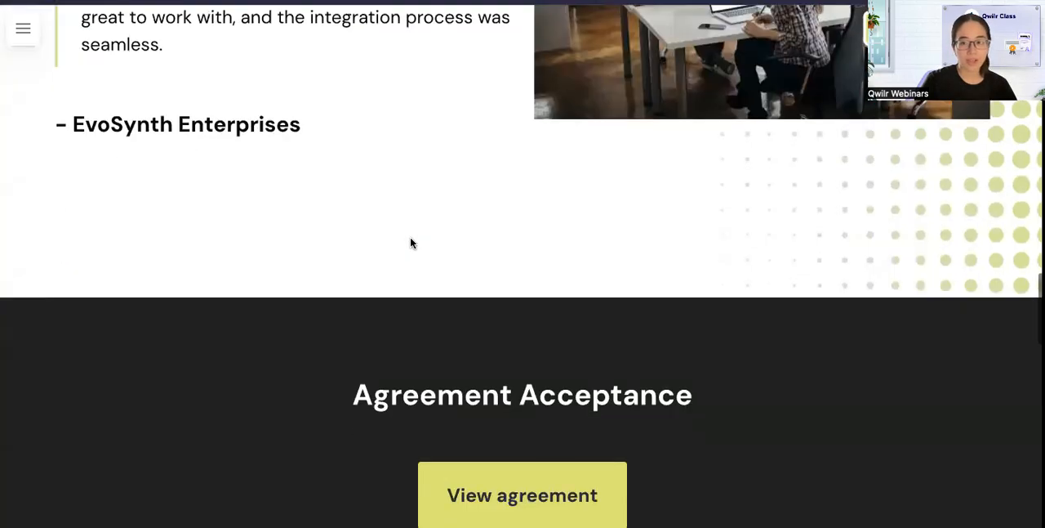
pyautogui.scroll(-14, 410, 242)
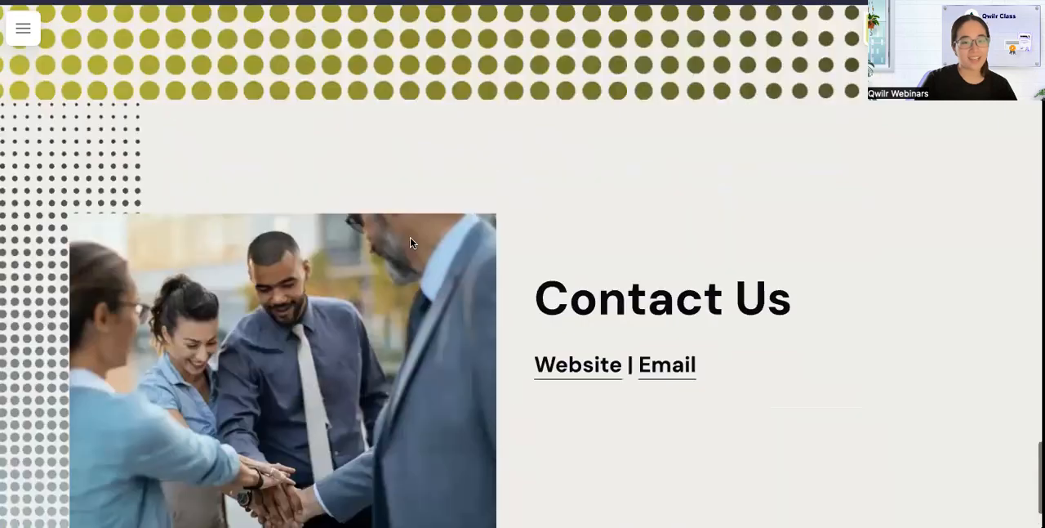
pyautogui.scroll(20, 410, 243)
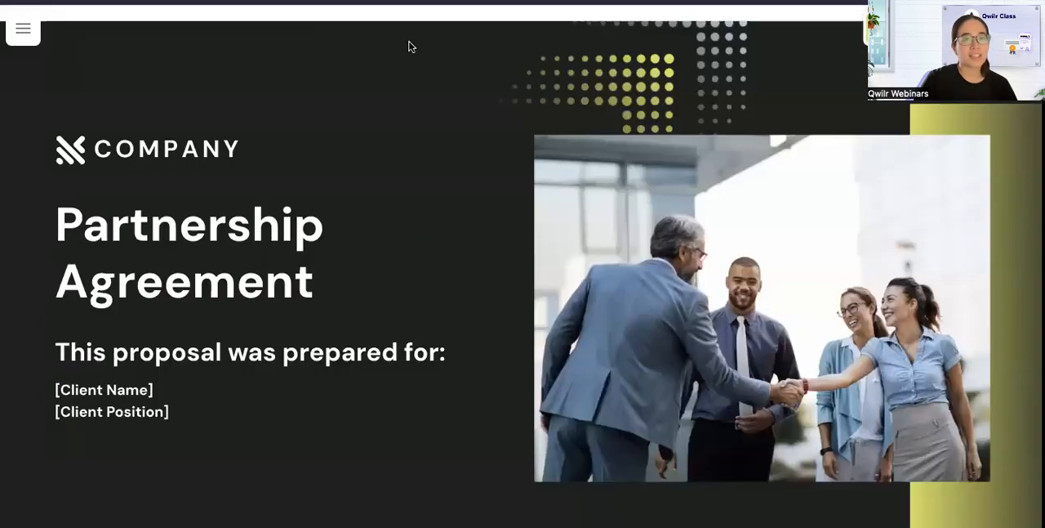
# Switch to the editable Partnership Agreement page and add a splash block above the first text block.
pyautogui.click(418, 2)
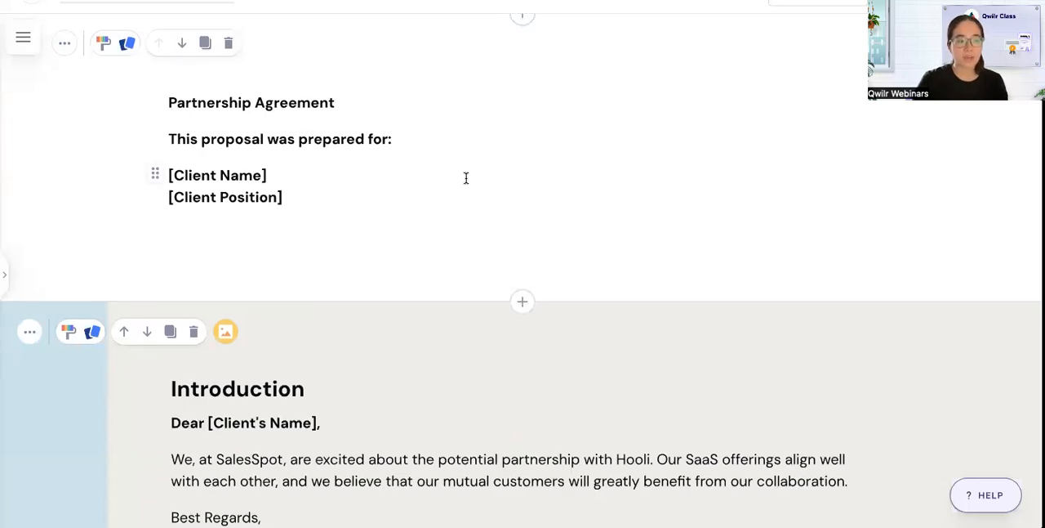
pyautogui.scroll(-1, 466, 178)
pyautogui.scroll(1, 466, 178)
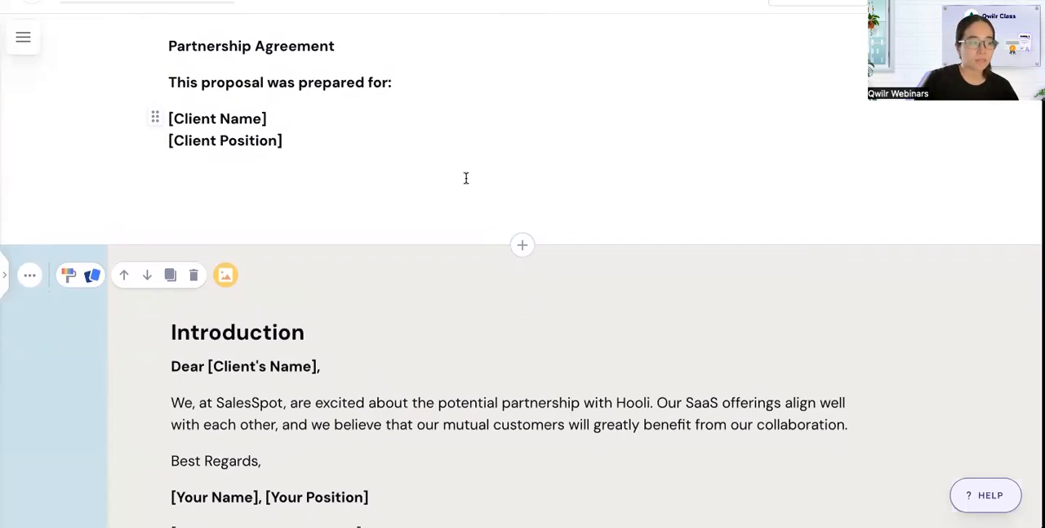
pyautogui.scroll(1, 465, 178)
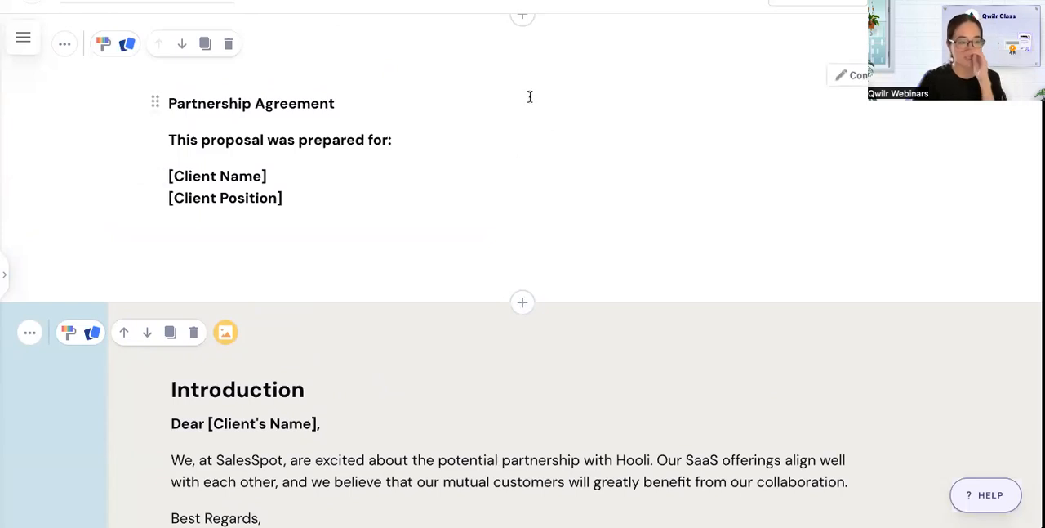
pyautogui.click(522, 22)
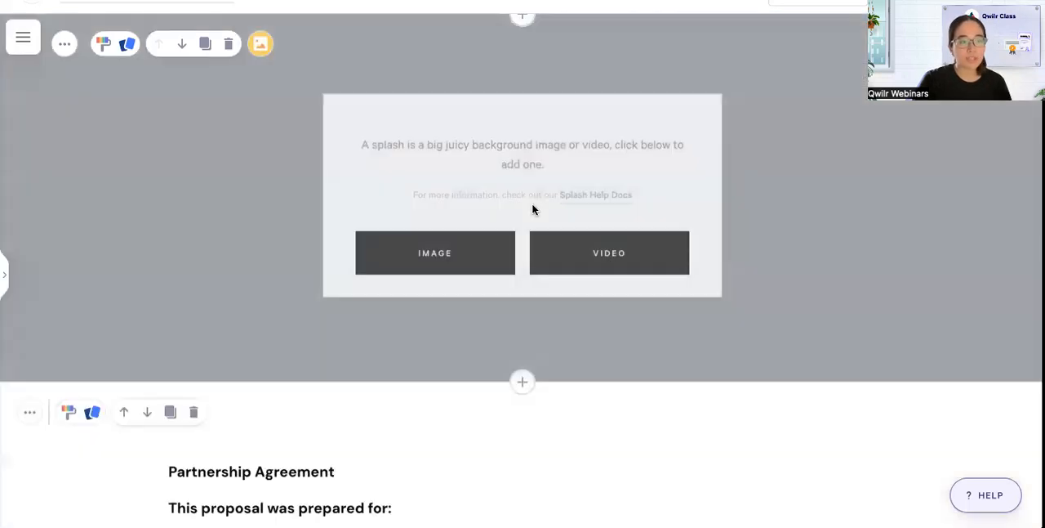
# Set the splash block's background to the uploaded image named Hero from the image library.
pyautogui.click(473, 252)
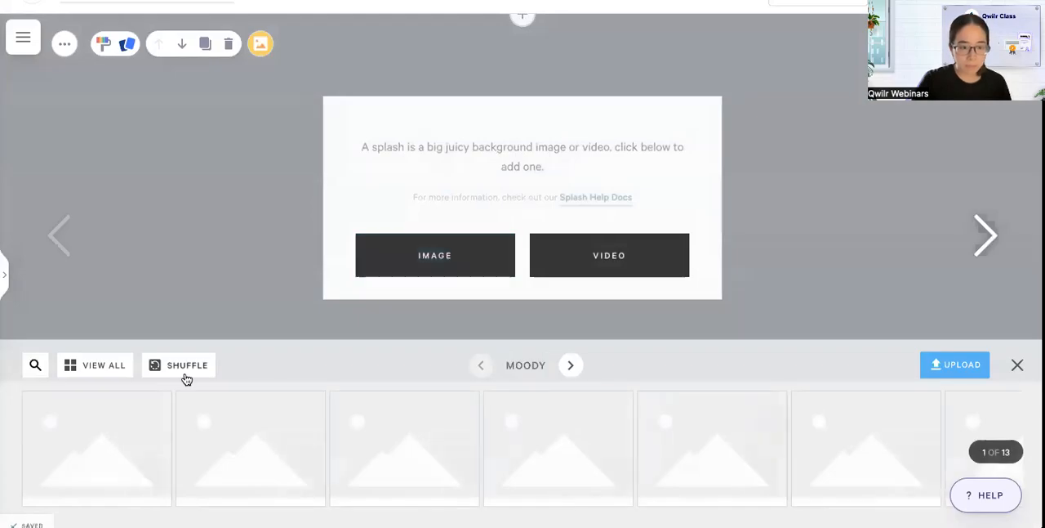
pyautogui.click(86, 369)
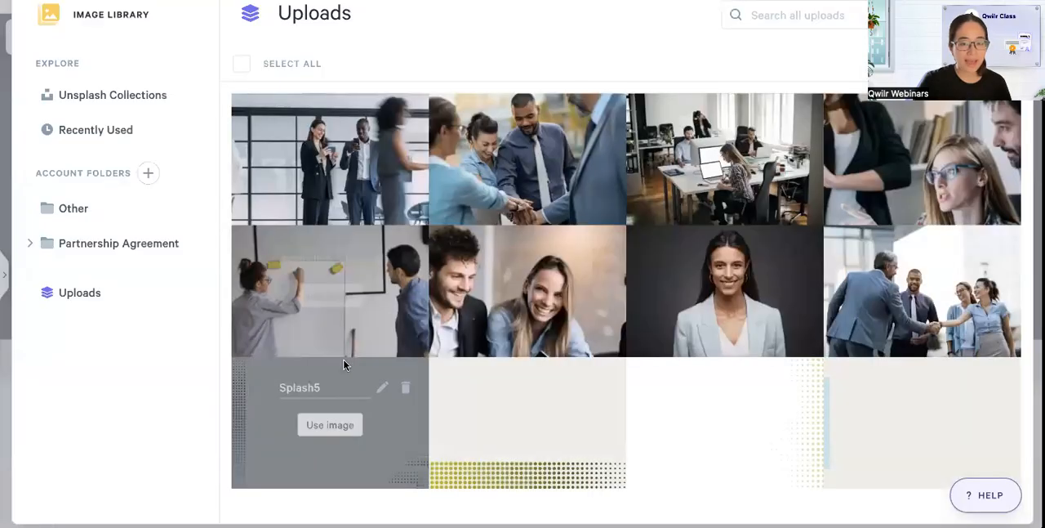
pyautogui.scroll(-3, 685, 430)
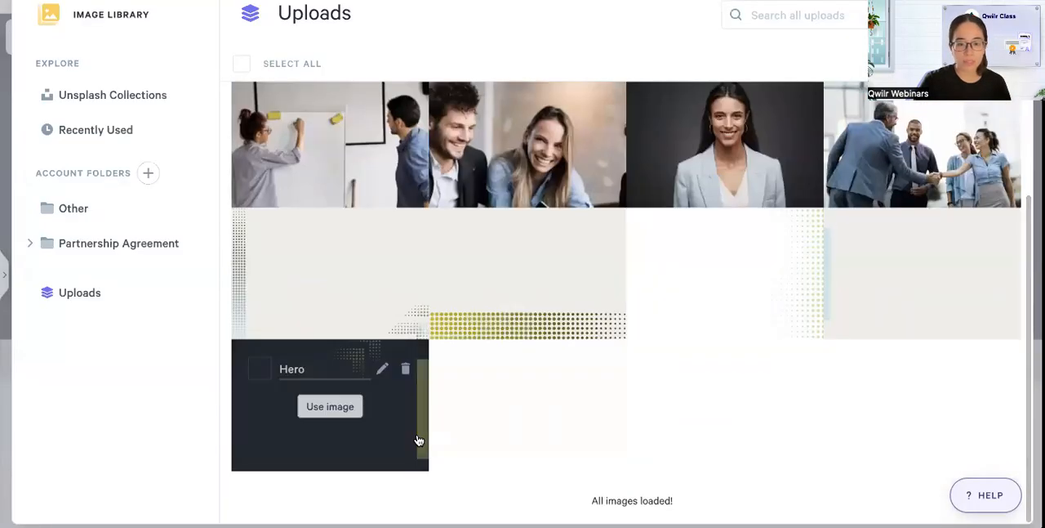
pyautogui.click(333, 407)
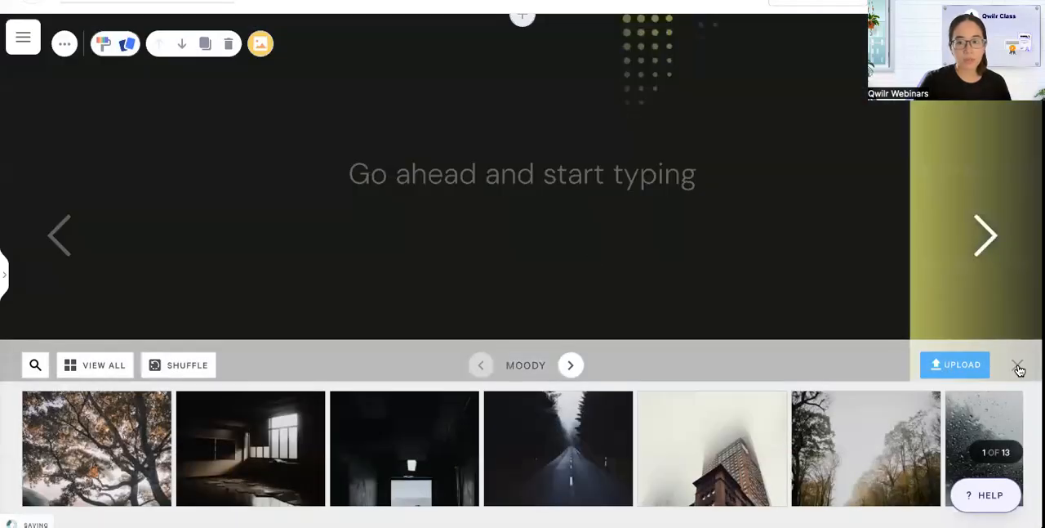
pyautogui.click(1017, 365)
# Style the splash block with a tint opacity of 0%, block width L and Full block spacing.
pyautogui.click(102, 45)
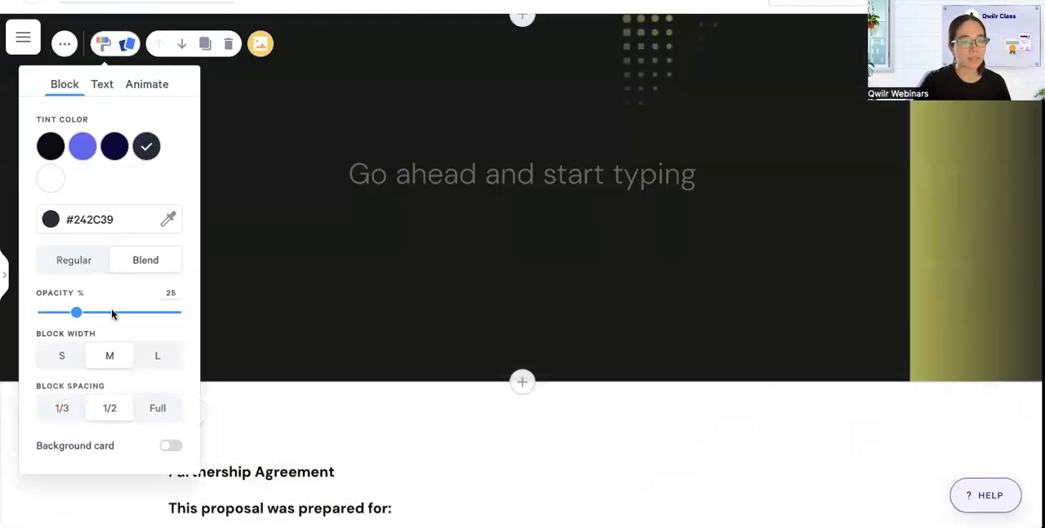
pyautogui.moveTo(74, 314); pyautogui.dragTo(37, 314)
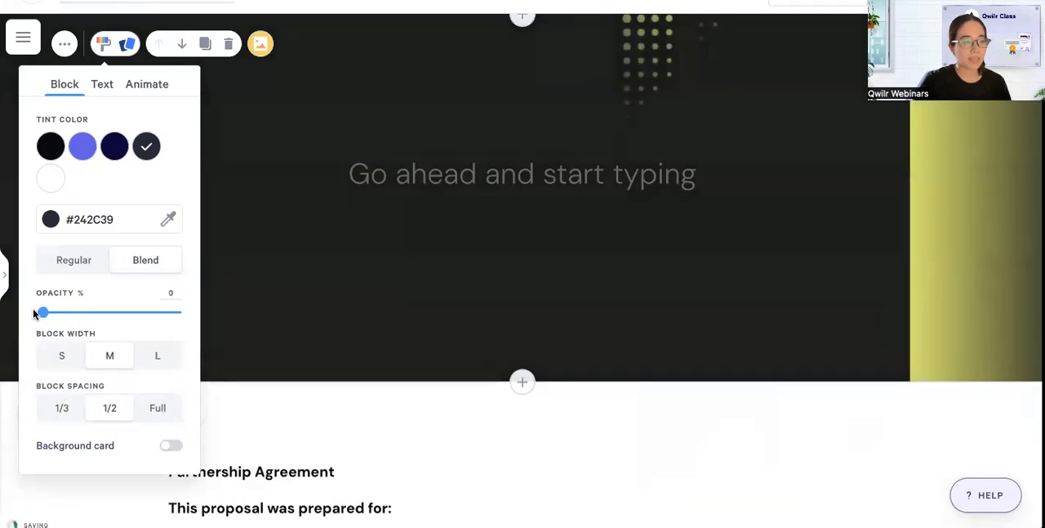
pyautogui.click(156, 356)
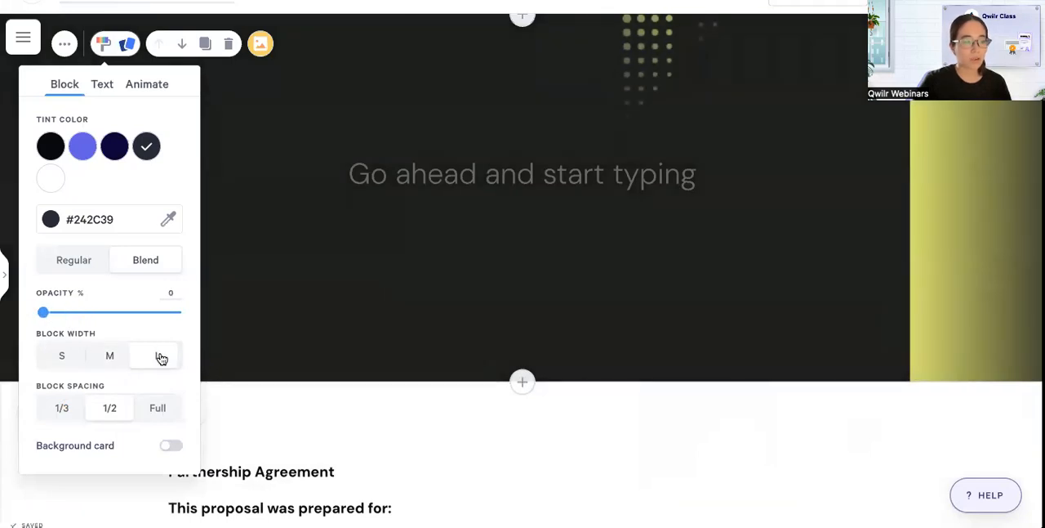
pyautogui.click(163, 407)
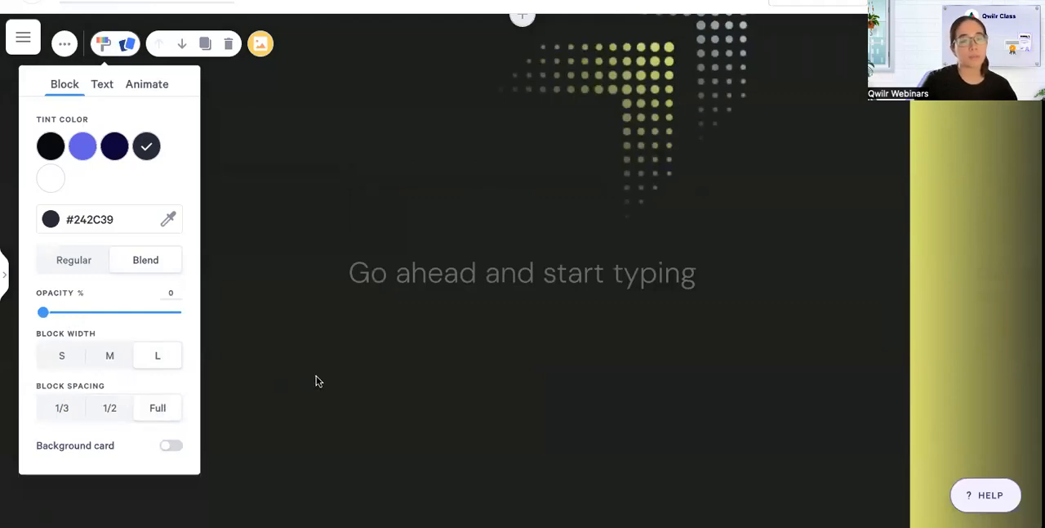
# Remove the placeholder text from the splash block and insert a 2 Columns layout in its place.
pyautogui.scroll(-1, 318, 380)
pyautogui.click(392, 253)
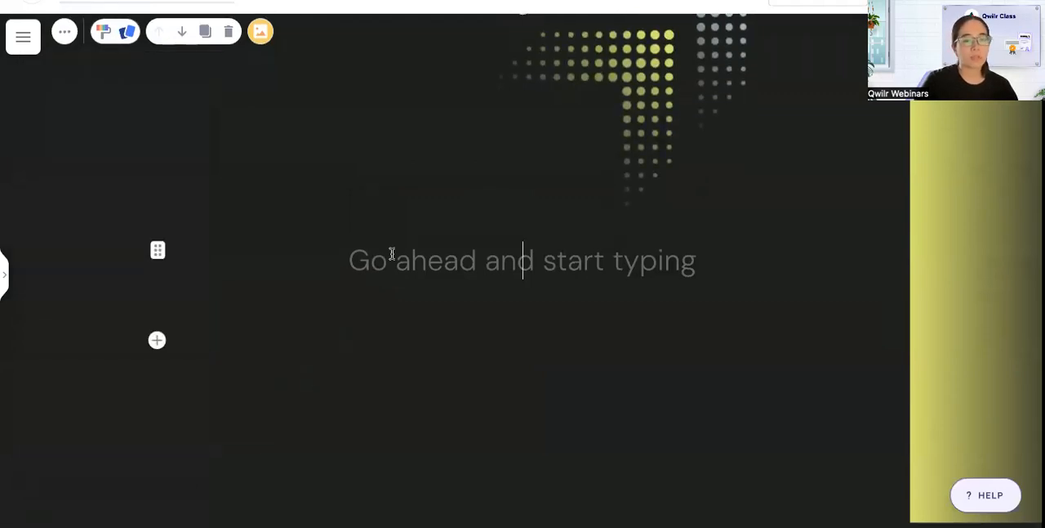
pyautogui.press('BackSpace')
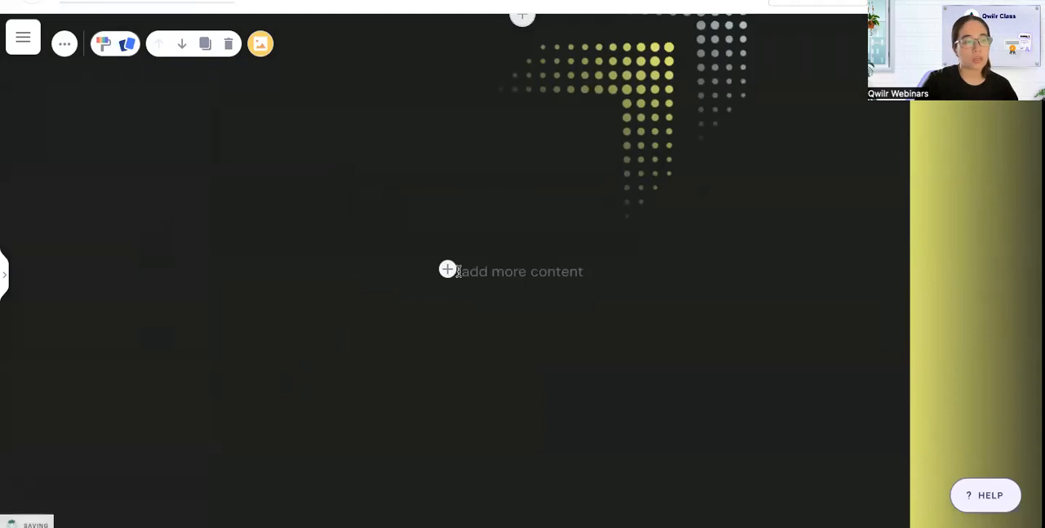
pyautogui.click(449, 270)
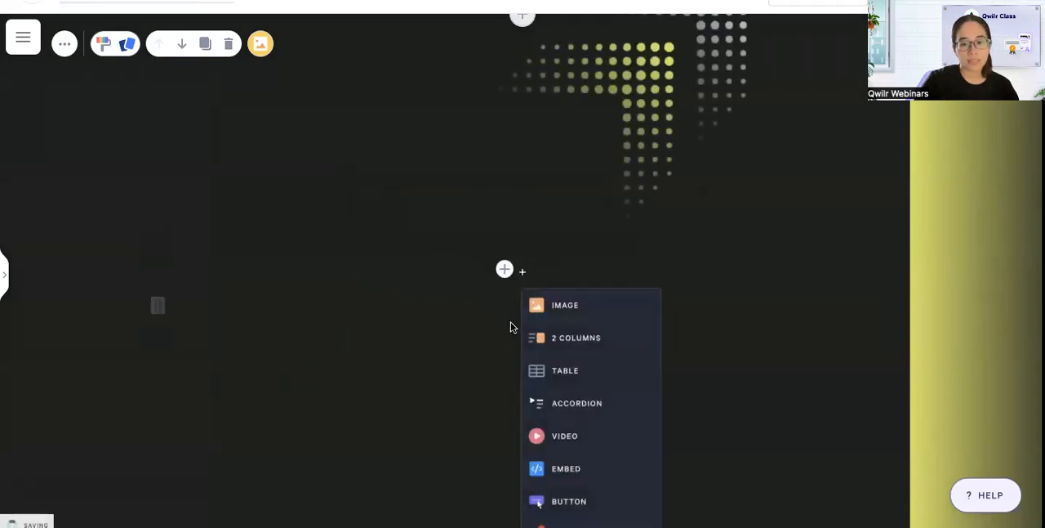
pyautogui.click(560, 343)
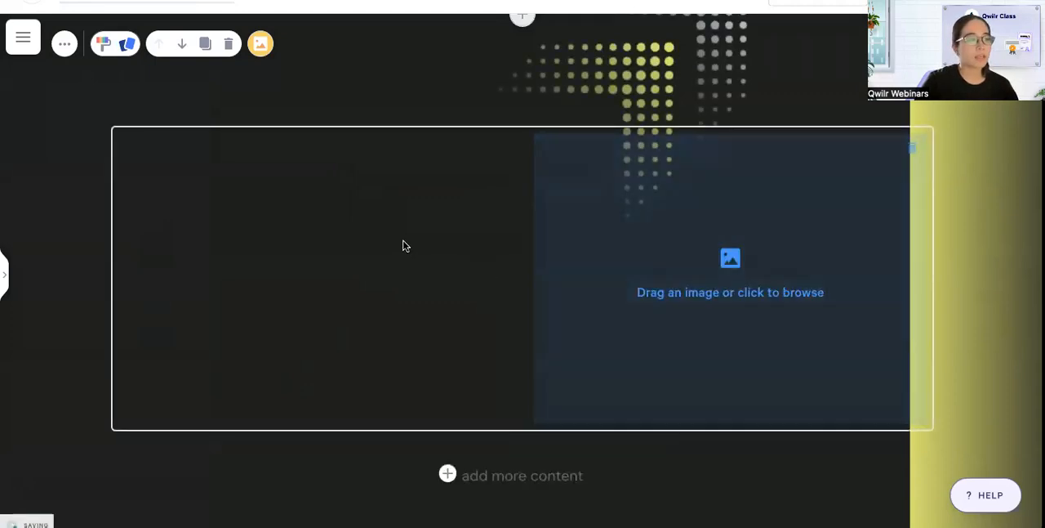
# Insert the uploaded LogoWhite image at the start of the splash block's left column.
pyautogui.click(214, 186)
pyautogui.click(240, 142)
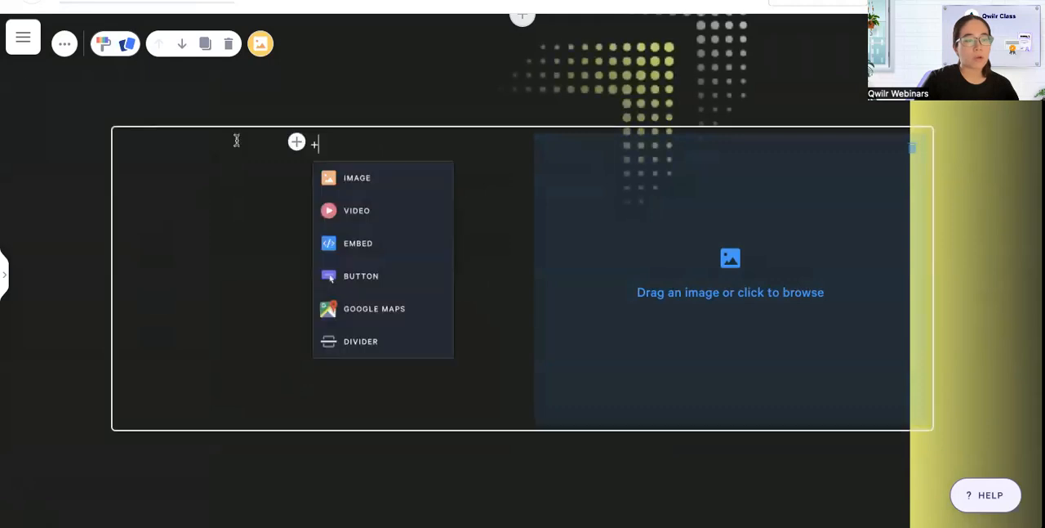
pyautogui.click(339, 179)
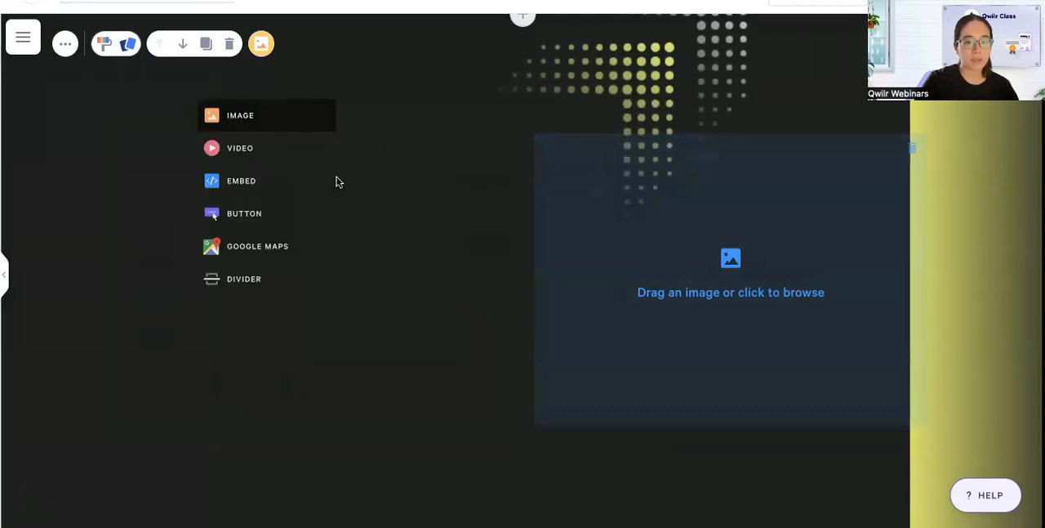
pyautogui.scroll(-10, 187, 373)
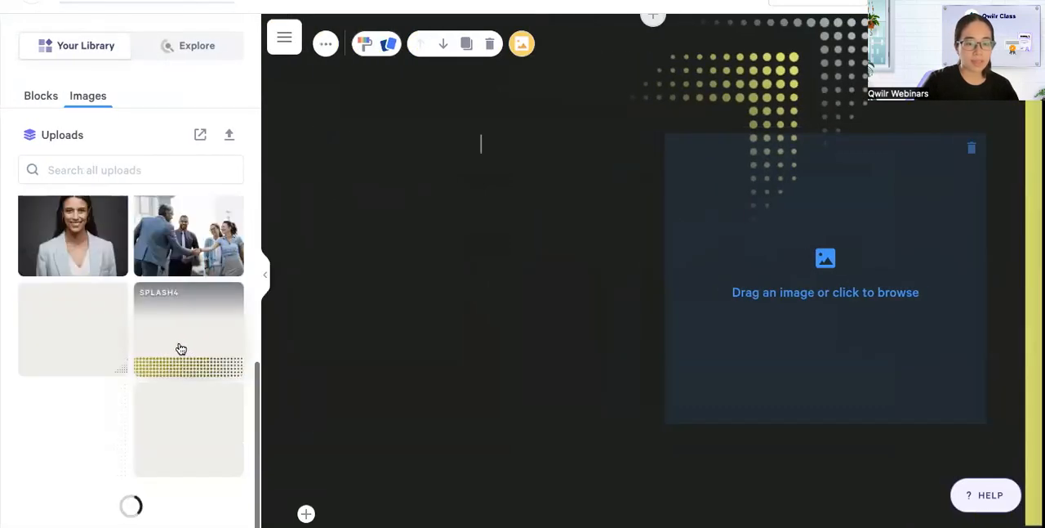
pyautogui.click(180, 456)
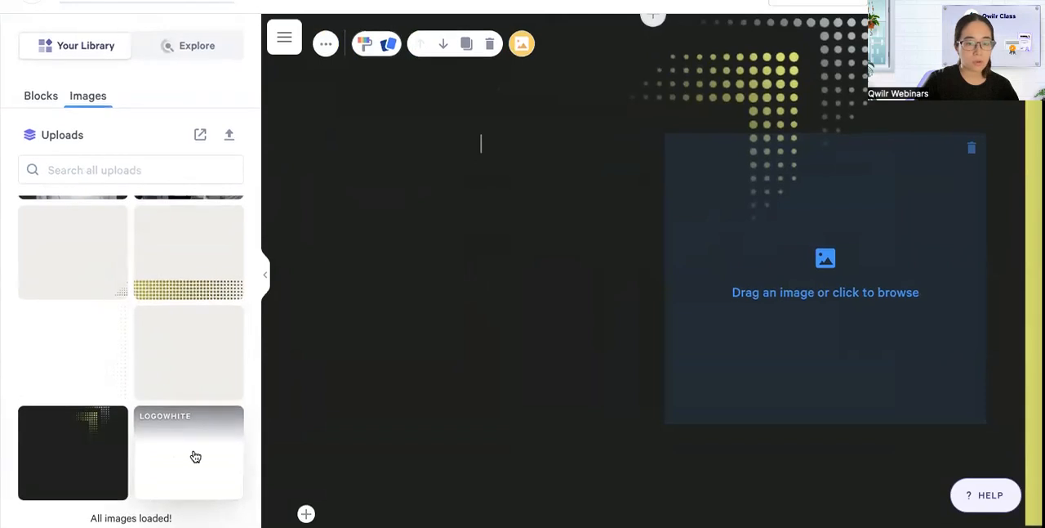
pyautogui.click(269, 275)
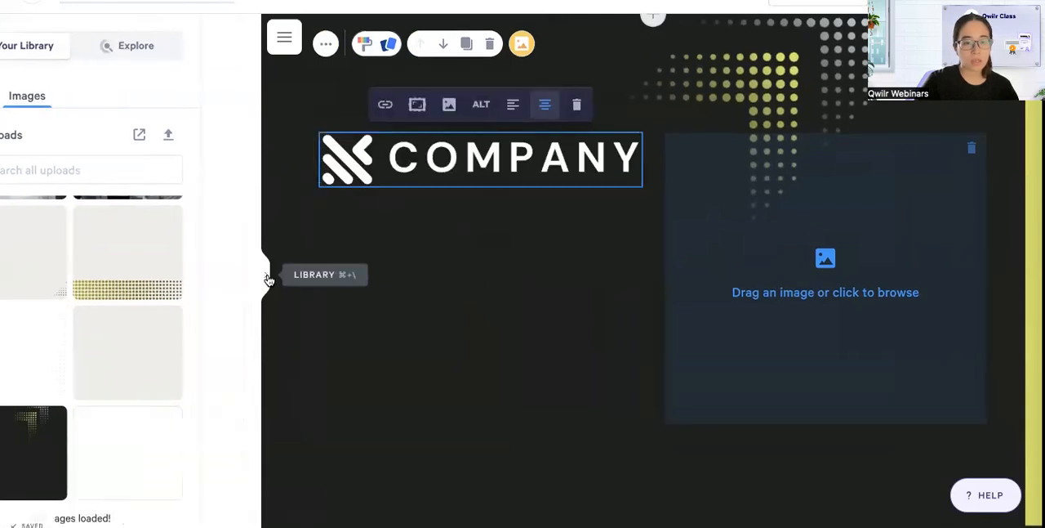
# Copy the title, "This proposal was prepared for:" and client placeholder lines from the text block below and paste them under the logo.
pyautogui.scroll(-3, 348, 315)
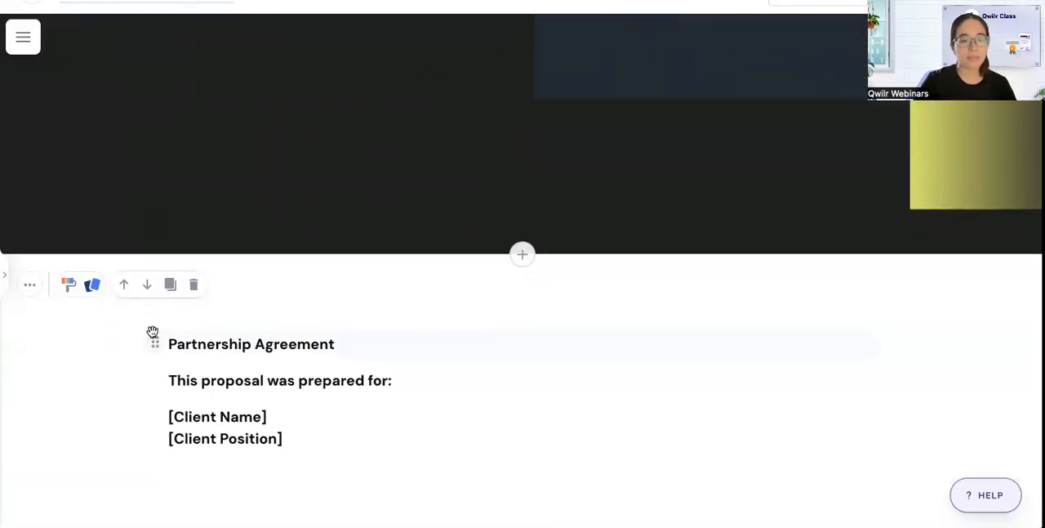
pyautogui.click(155, 344)
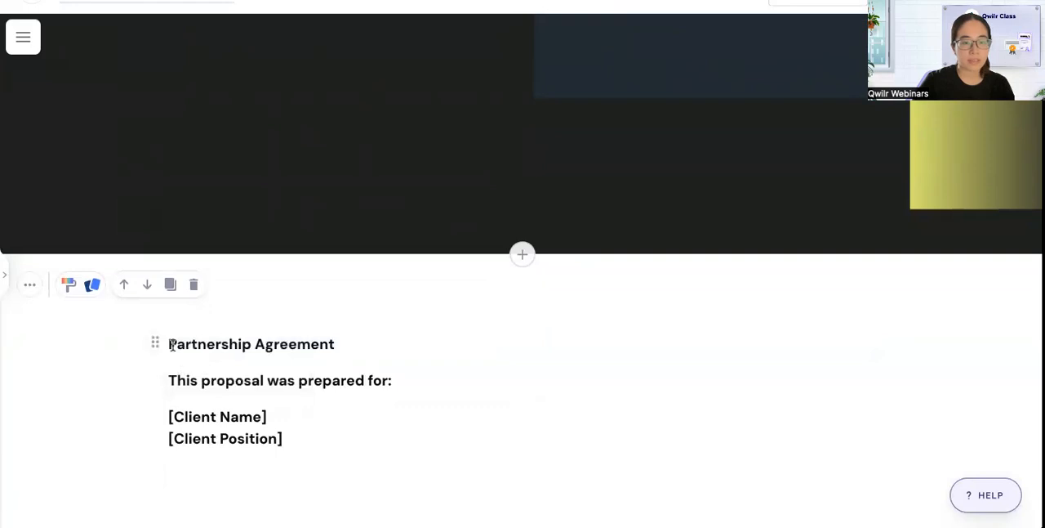
pyautogui.moveTo(168, 344); pyautogui.dragTo(160, 476)
pyautogui.press('super+c')
pyautogui.scroll(5, 334, 205)
pyautogui.click(348, 178)
pyautogui.press('Return')
pyautogui.press('super+v')
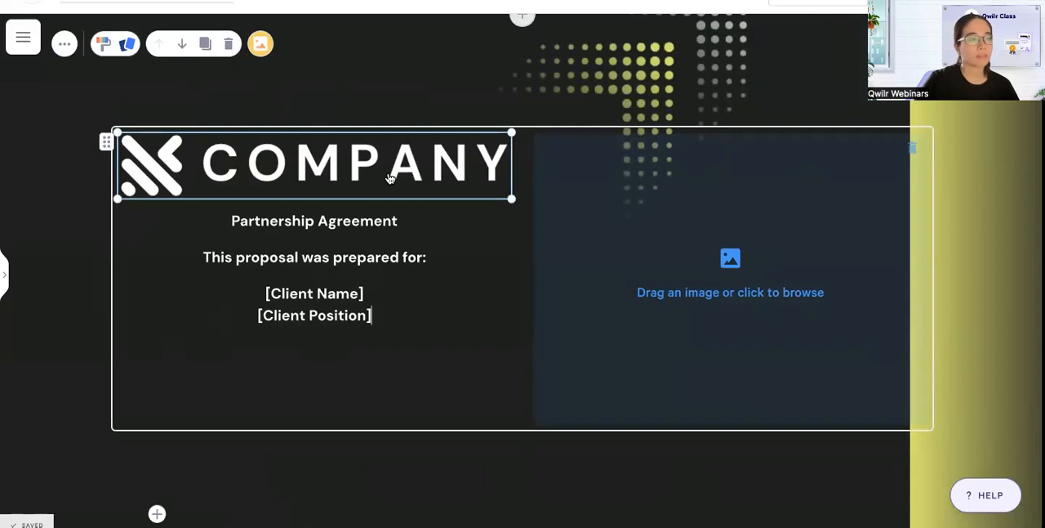
# Format "Partnership Agreement" as a level 1 heading and "This proposal was prepared for:" as a level 2 heading.
pyautogui.tripleClick(384, 216)
pyautogui.click(137, 193)
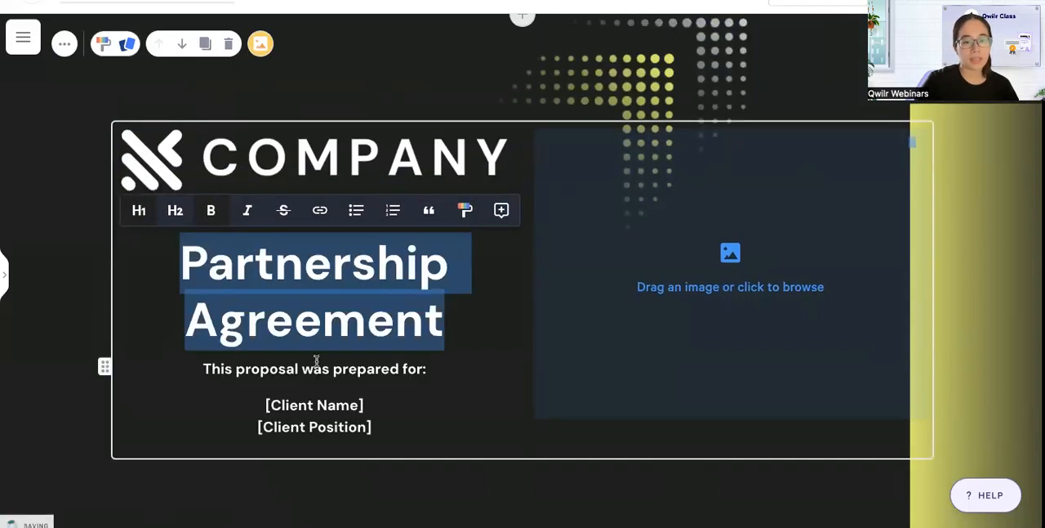
pyautogui.doubleClick(291, 368)
pyautogui.click(131, 339)
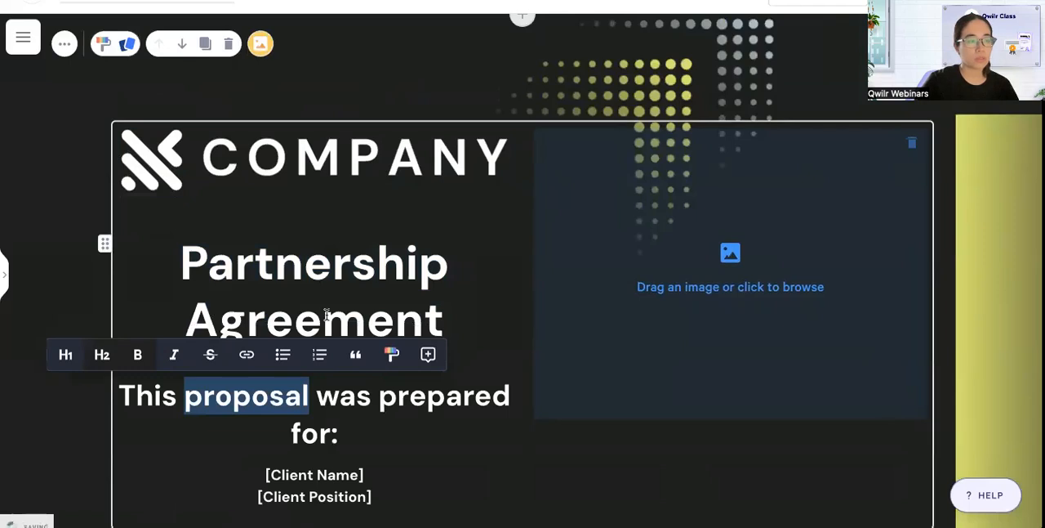
# Set the "Partnership Agreement" heading's text size to 55 px and align it left.
pyautogui.doubleClick(316, 262)
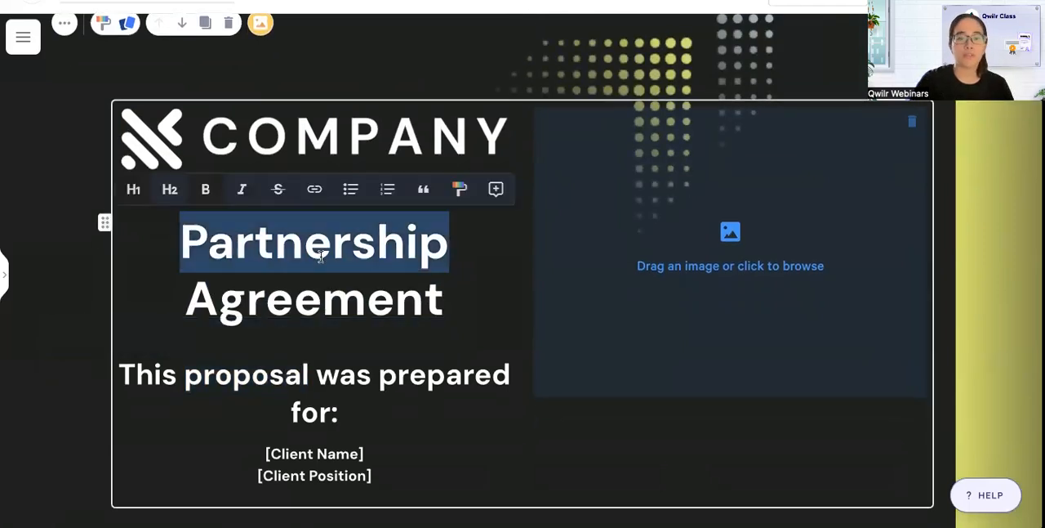
pyautogui.click(460, 191)
pyautogui.click(559, 352)
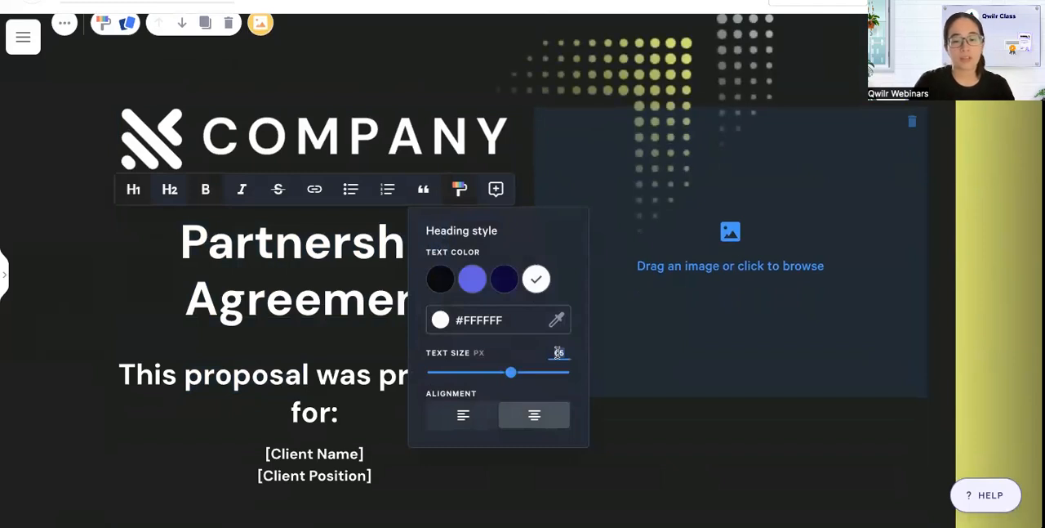
pyautogui.write('55')
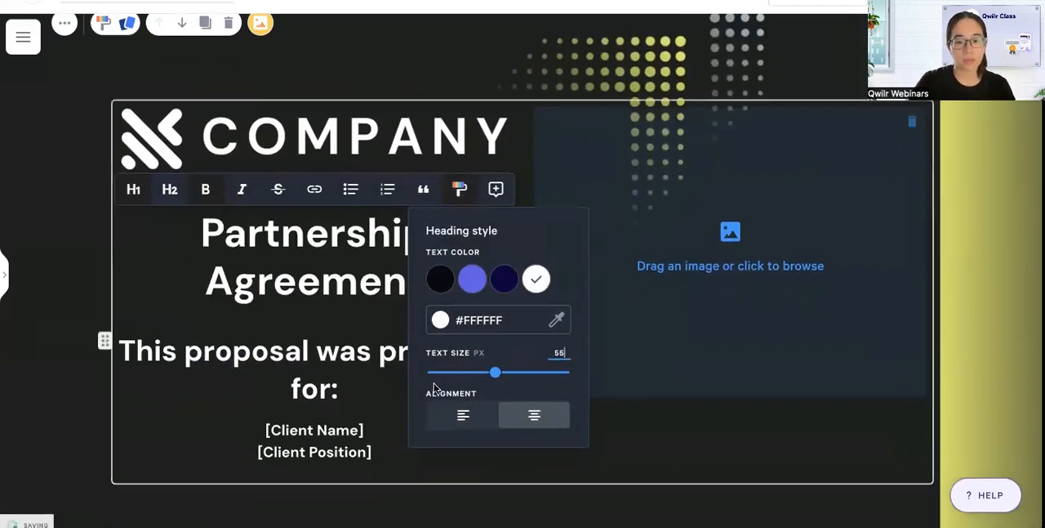
pyautogui.click(466, 415)
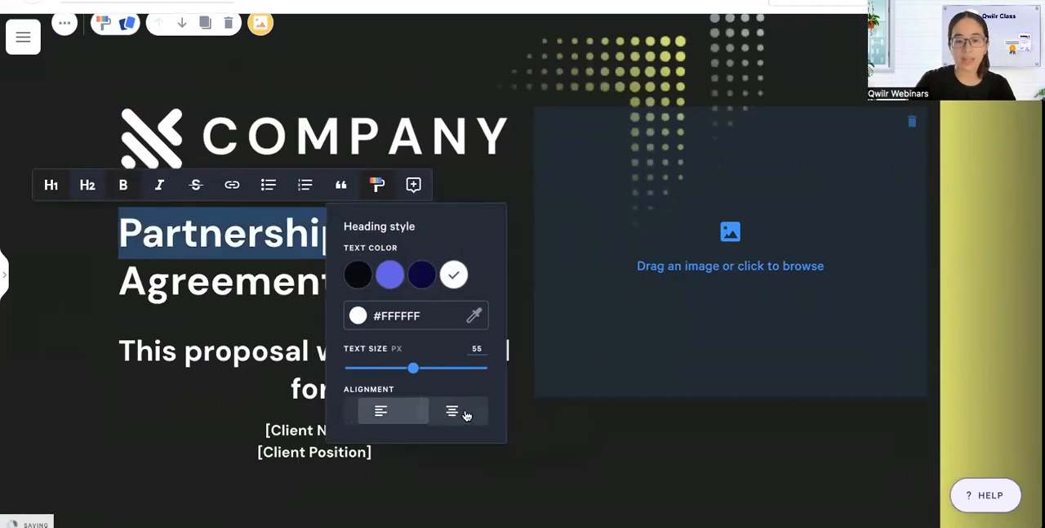
# Set the "This proposal was prepared for:" subheading's text size to 35 px.
pyautogui.doubleClick(262, 349)
pyautogui.click(391, 310)
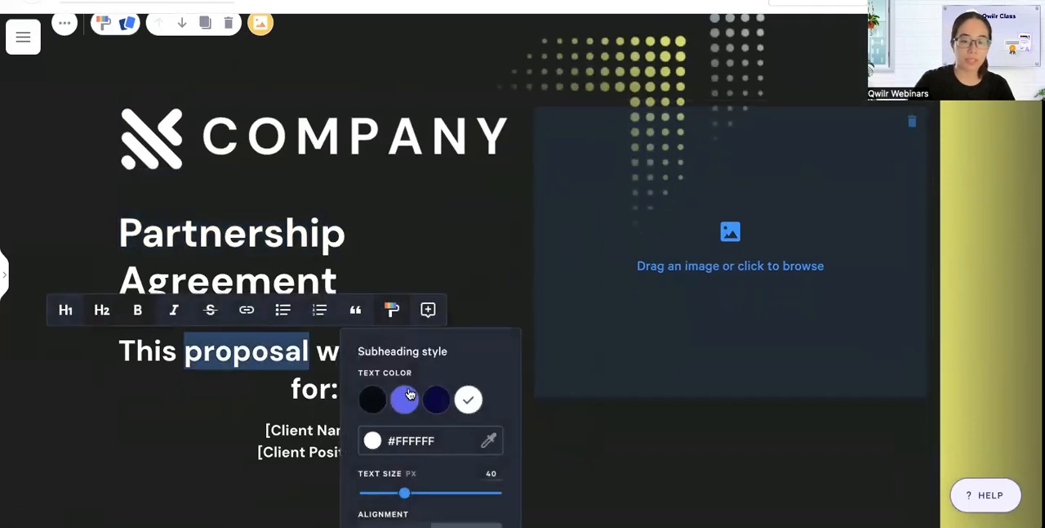
pyautogui.doubleClick(490, 471)
pyautogui.write('35')
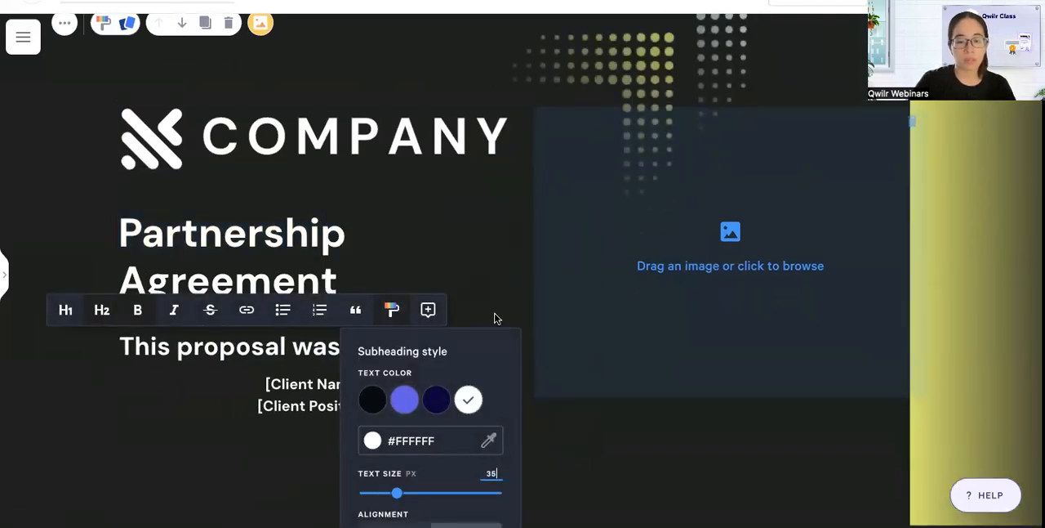
# Align the [Client Name] and [Client Position] paragraph to the left.
pyautogui.doubleClick(292, 406)
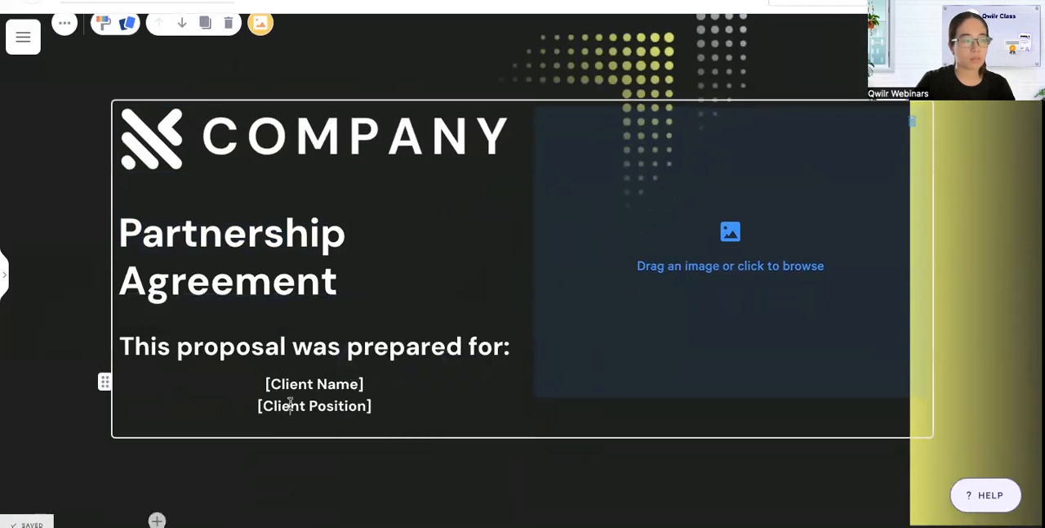
pyautogui.scroll(-1, 304, 400)
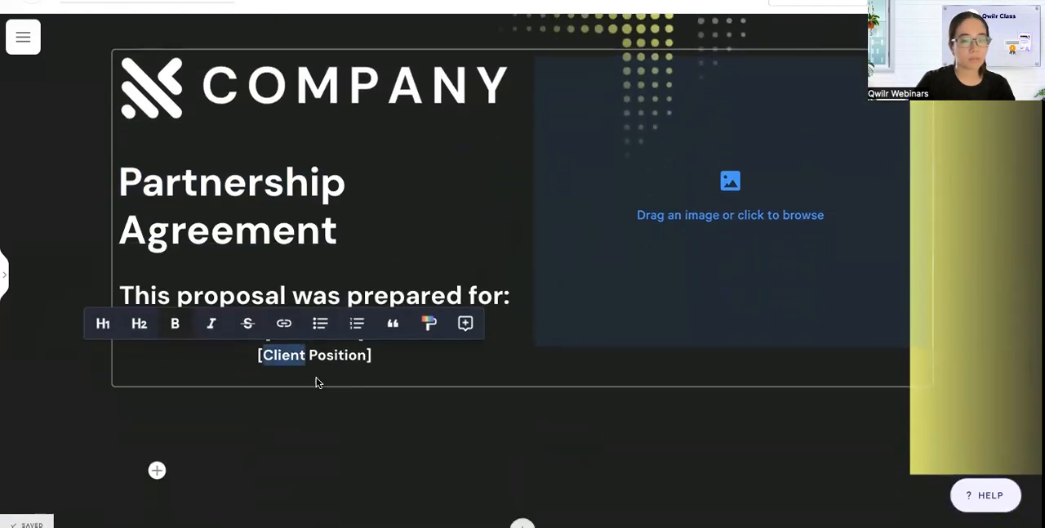
pyautogui.click(428, 323)
pyautogui.scroll(-1, 431, 481)
pyautogui.click(432, 498)
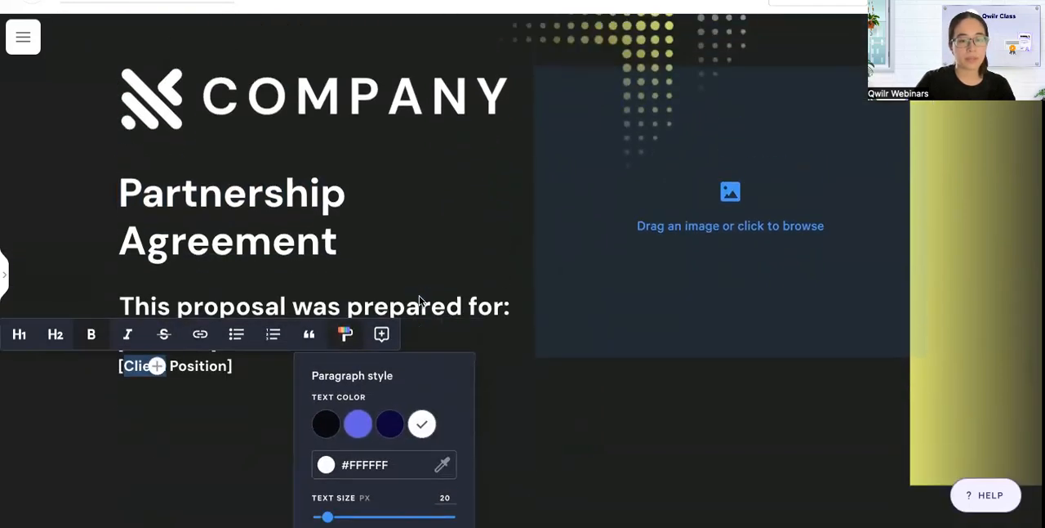
# Shrink the company logo to about half the column's width and align it left.
pyautogui.scroll(1, 419, 302)
pyautogui.click(409, 153)
pyautogui.moveTo(511, 192); pyautogui.dragTo(419, 183)
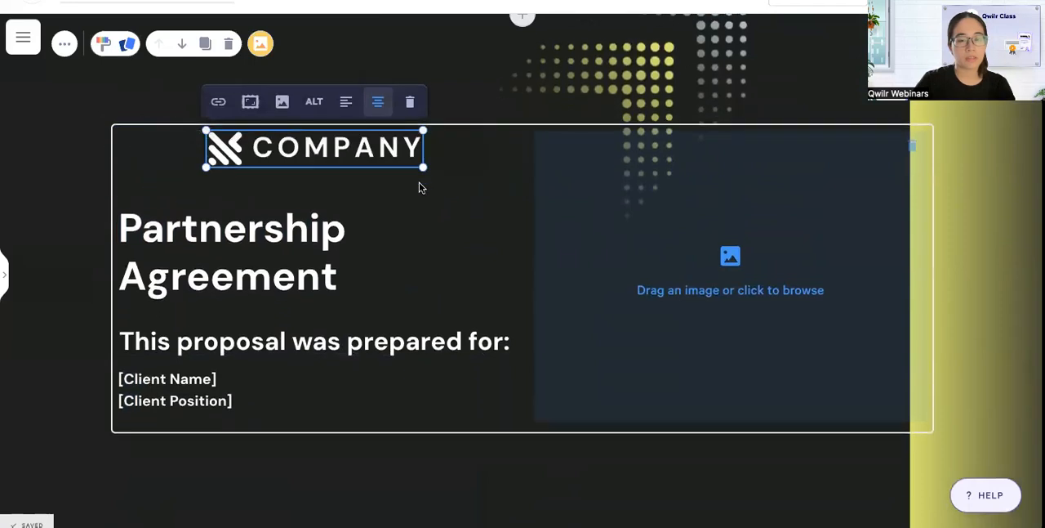
pyautogui.click(345, 102)
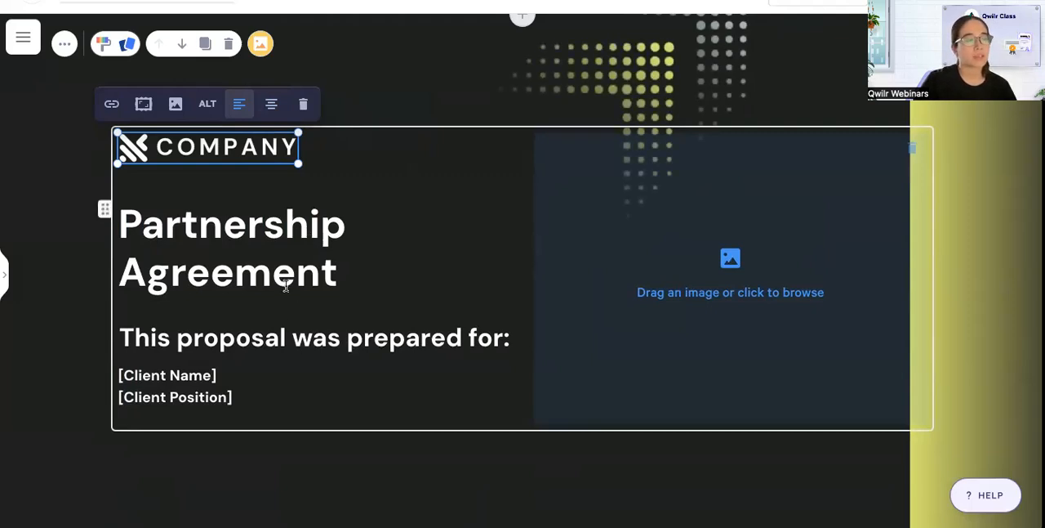
# Set the "Partnership Agreement" heading's text size to 60 px.
pyautogui.doubleClick(301, 232)
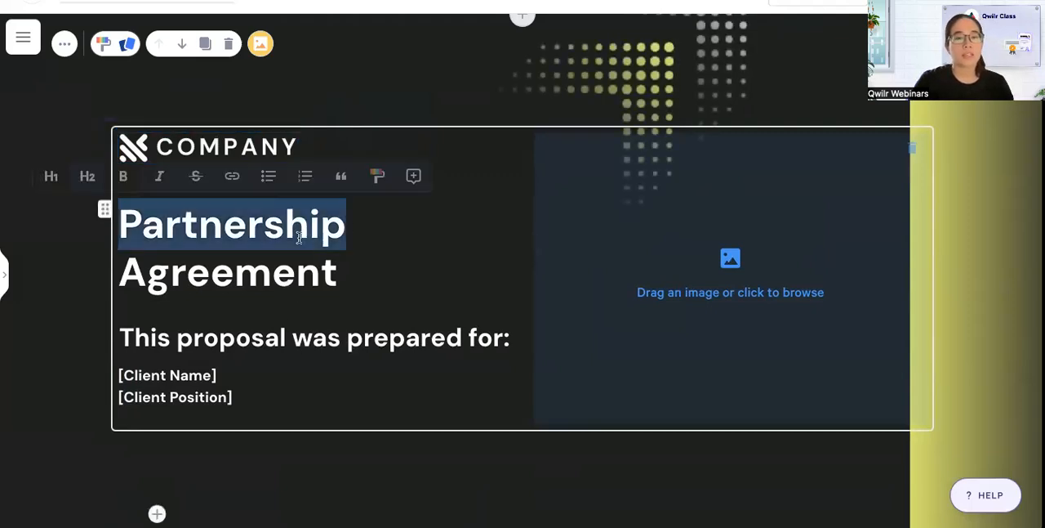
pyautogui.click(376, 175)
pyautogui.doubleClick(475, 340)
pyautogui.write('60')
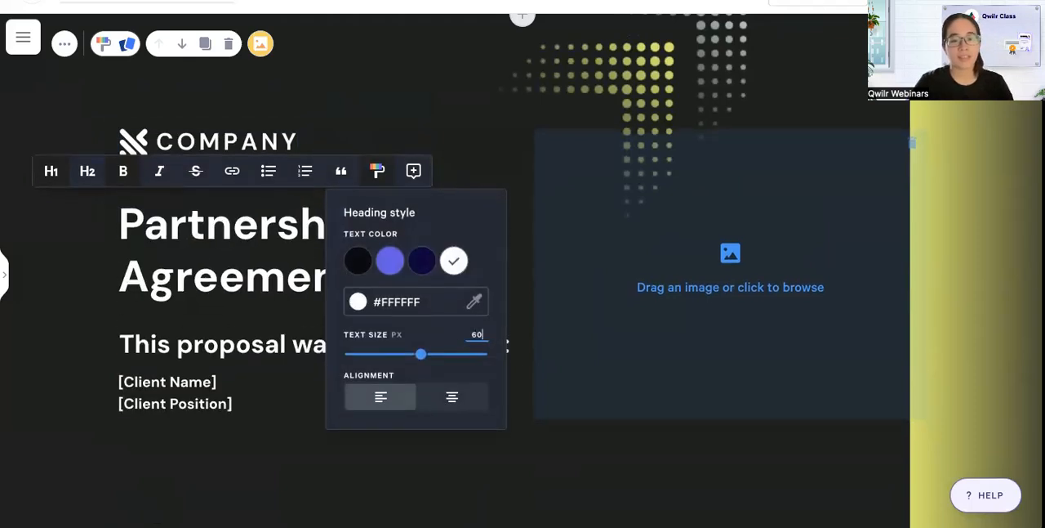
pyautogui.click(271, 303)
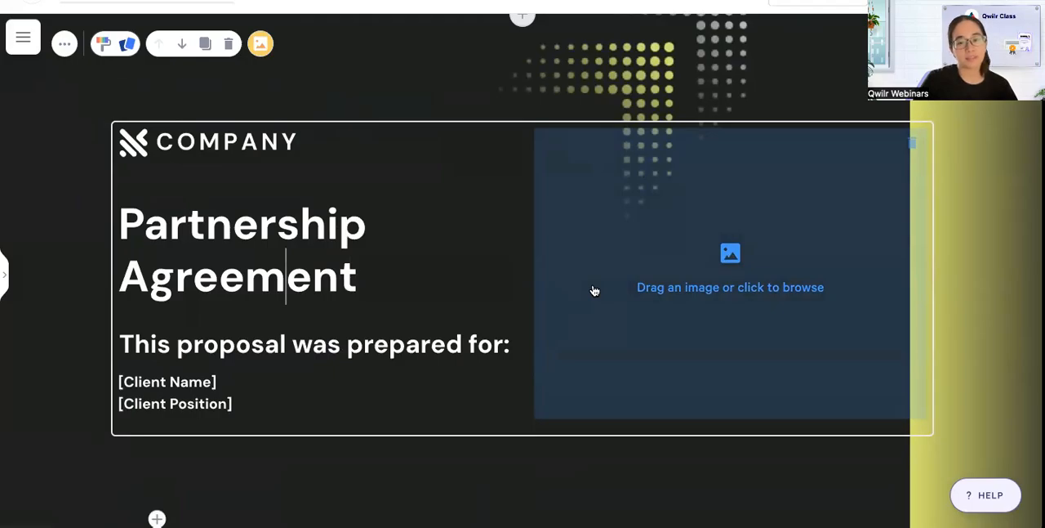
# Fill the right column's image placeholder with the uploaded photo of business people shaking hands.
pyautogui.click(595, 290)
pyautogui.scroll(-1, 603, 366)
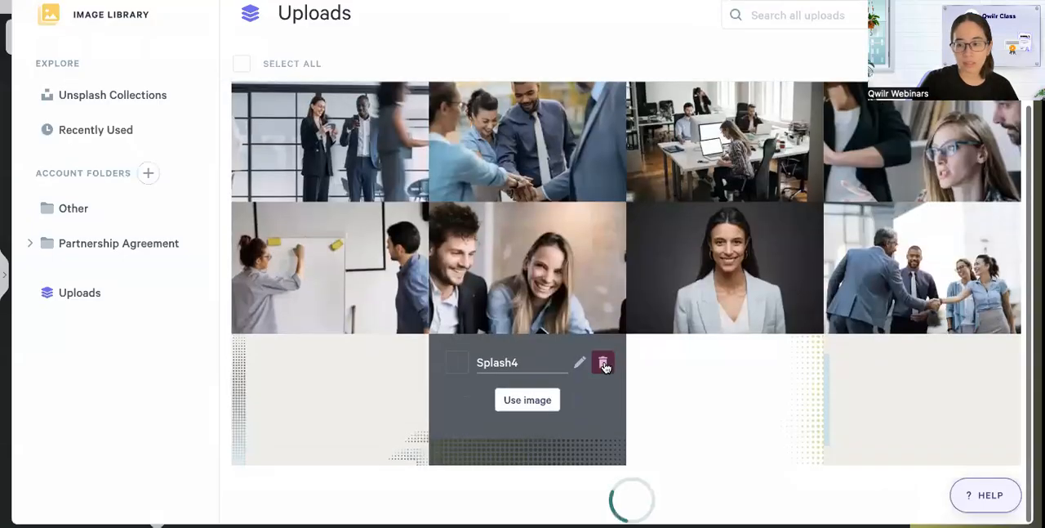
pyautogui.click(871, 288)
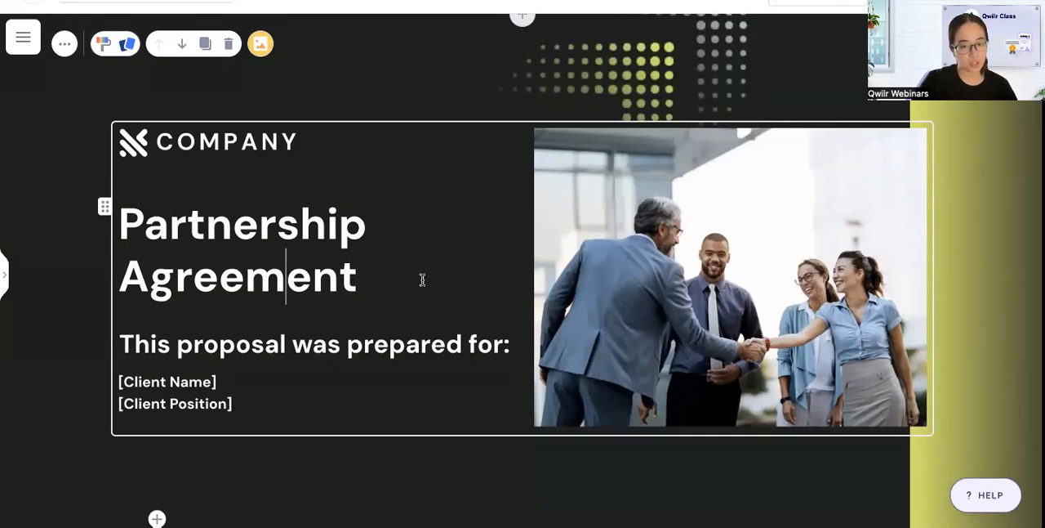
# Delete the original text block holding the duplicate title and client lines between the splash block and the Introduction.
pyautogui.scroll(-5, 422, 280)
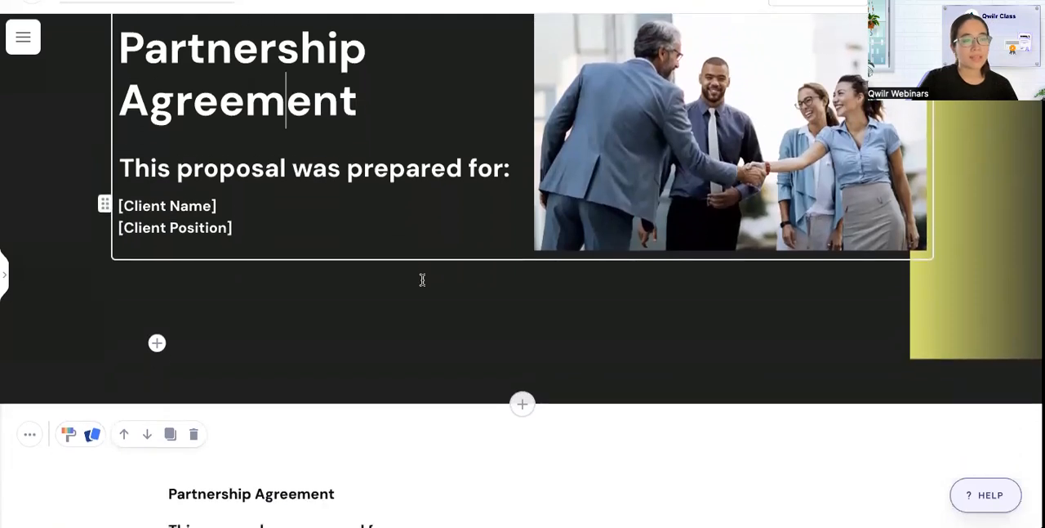
pyautogui.scroll(-1, 422, 285)
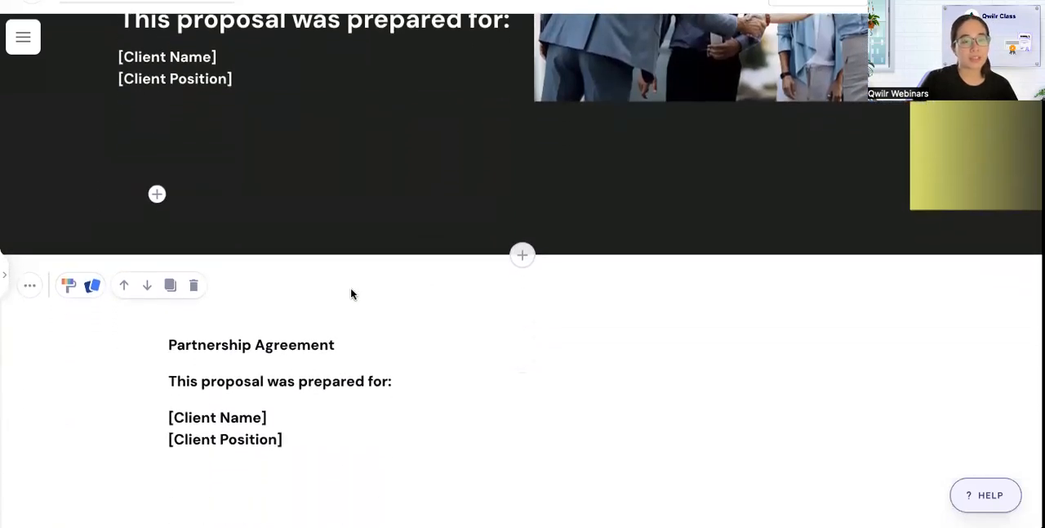
pyautogui.scroll(-1, 284, 318)
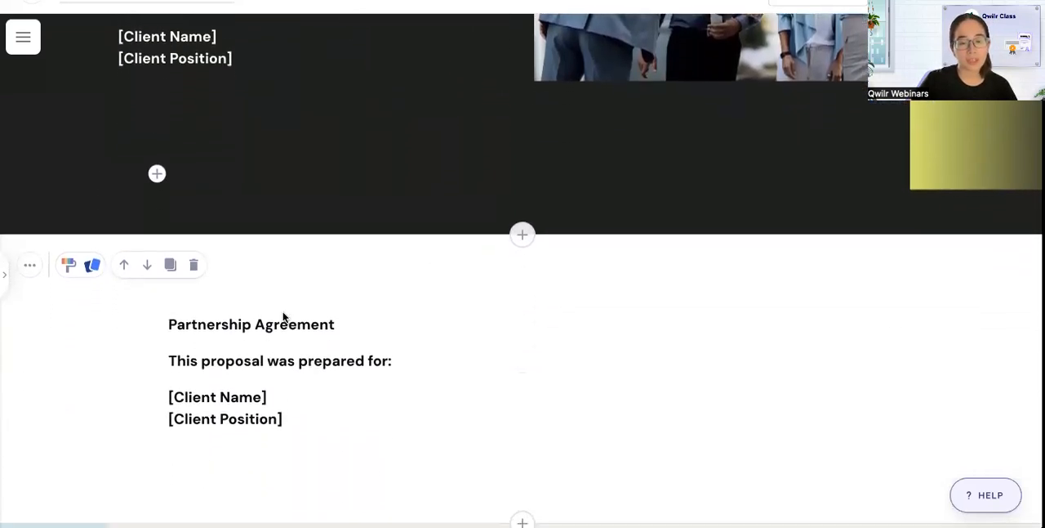
pyautogui.click(192, 266)
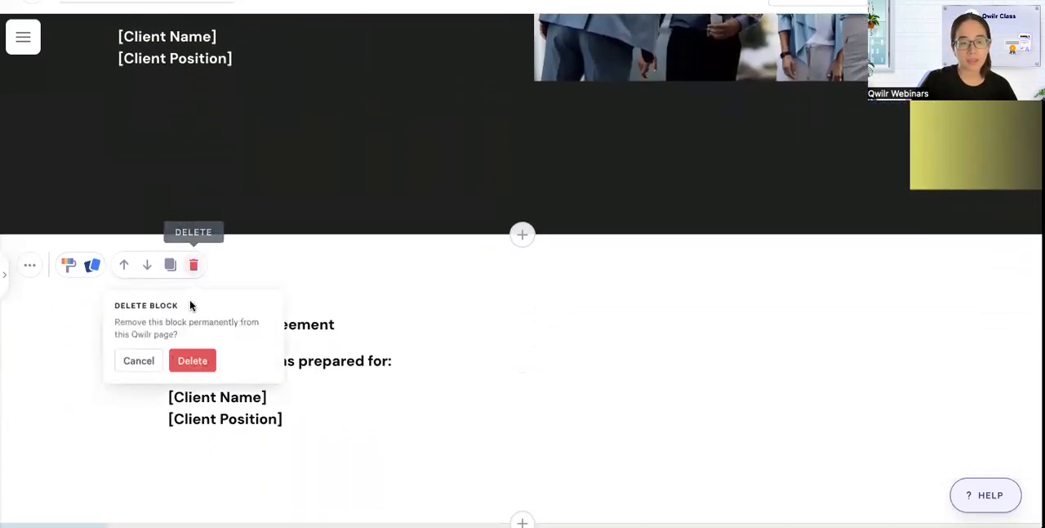
pyautogui.click(192, 360)
pyautogui.scroll(-1, 431, 370)
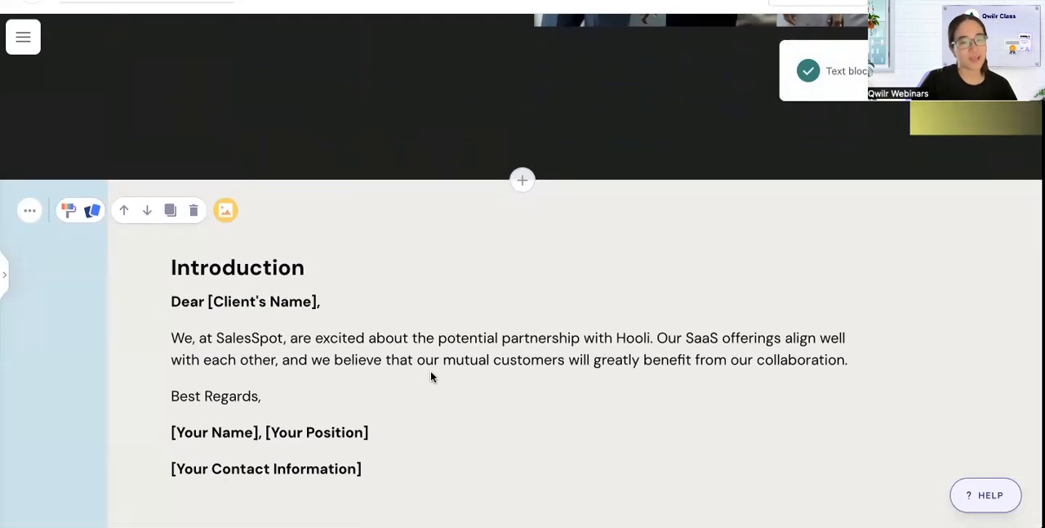
# Format the "Introduction" title as Heading 1 and the "Dear [Client's Name]," line as Heading 2.
pyautogui.scroll(-1, 431, 370)
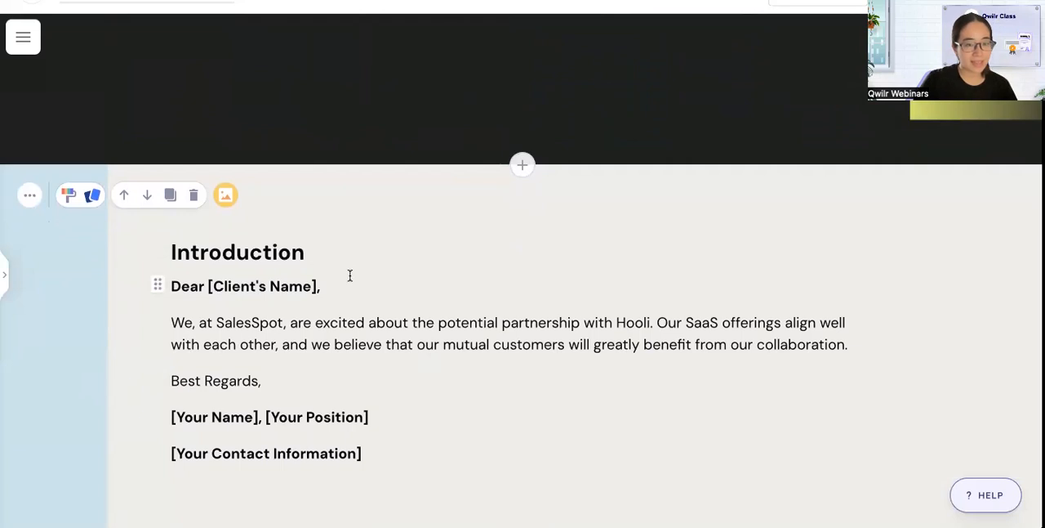
pyautogui.doubleClick(263, 252)
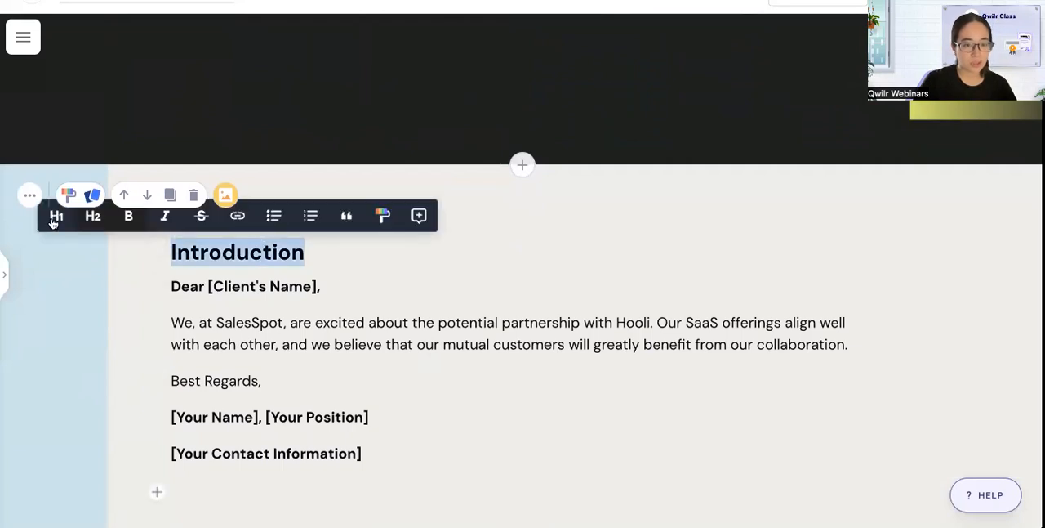
pyautogui.click(55, 216)
pyautogui.tripleClick(236, 303)
pyautogui.click(101, 274)
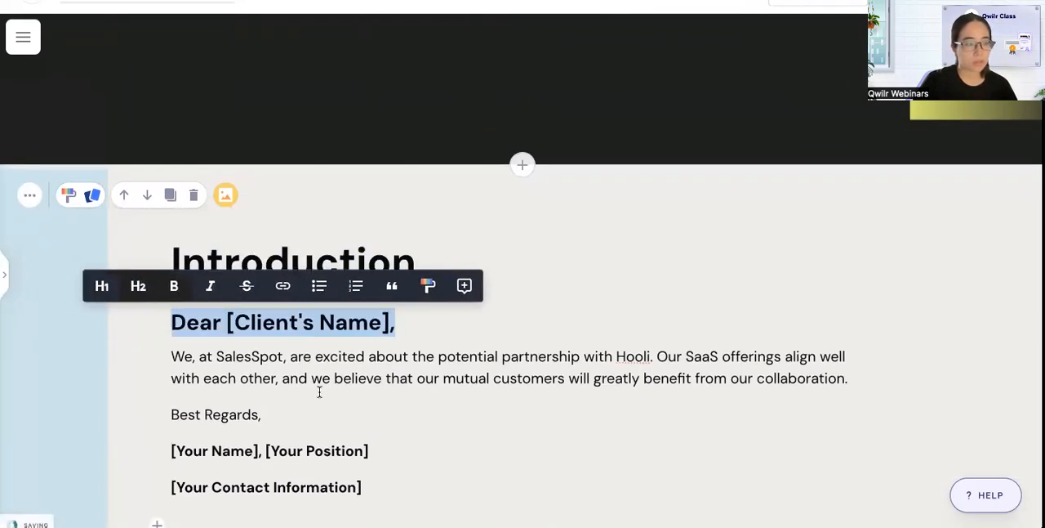
pyautogui.scroll(-1, 343, 408)
pyautogui.click(352, 367)
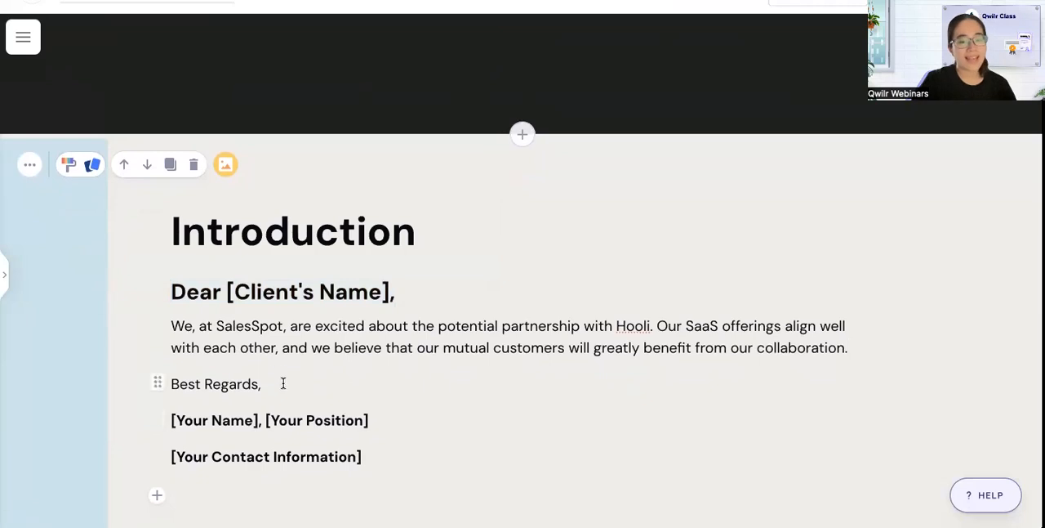
# Insert a two-column section with an image below the introduction paragraph and fill it with the portrait of the woman in a light blue blazer.
pyautogui.scroll(-1, 677, 403)
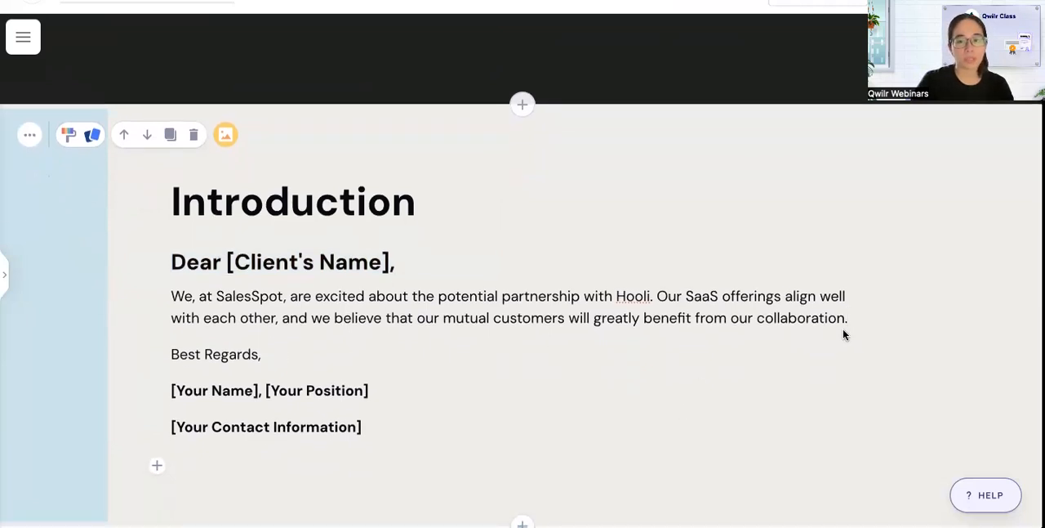
pyautogui.press('Return')
pyautogui.scroll(-1, 539, 384)
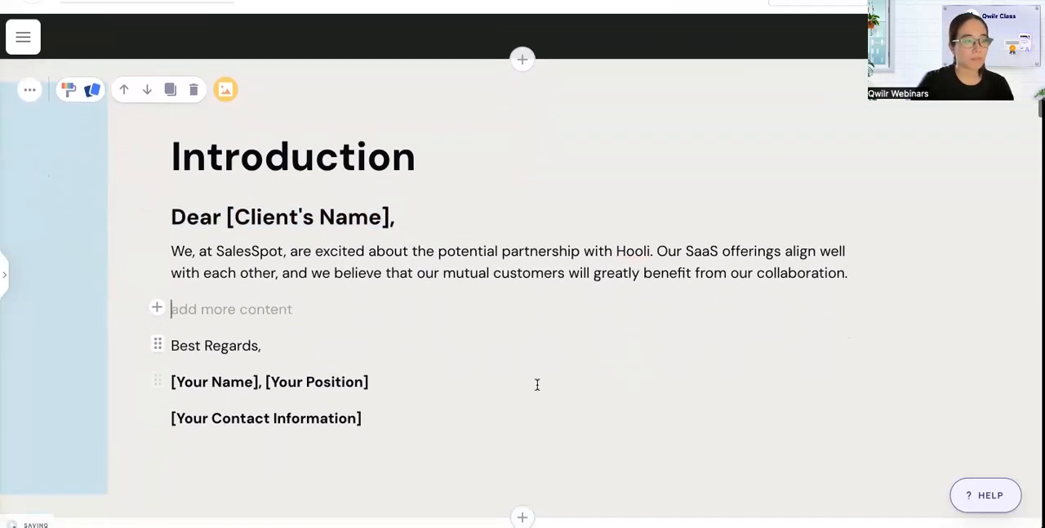
pyautogui.click(157, 308)
pyautogui.click(219, 373)
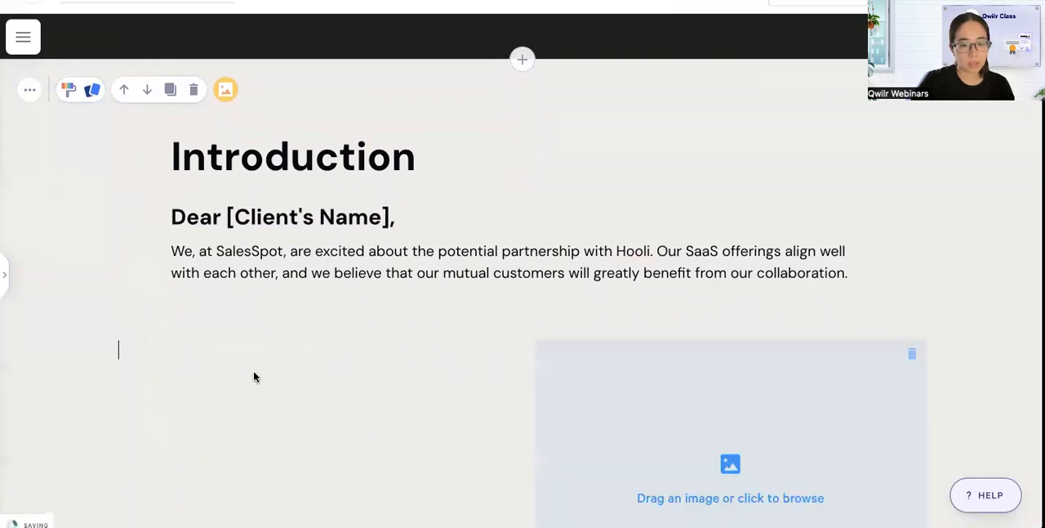
pyautogui.click(596, 407)
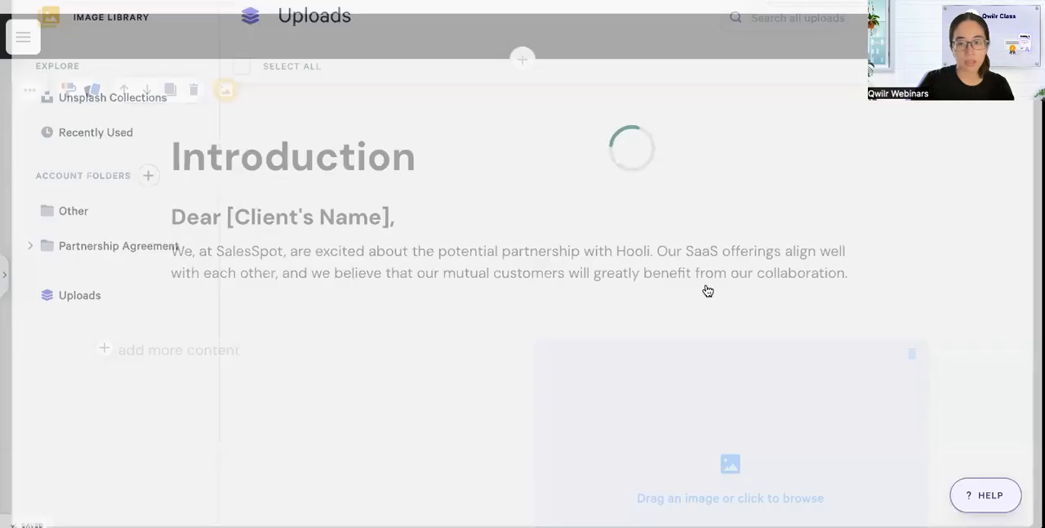
pyautogui.click(728, 319)
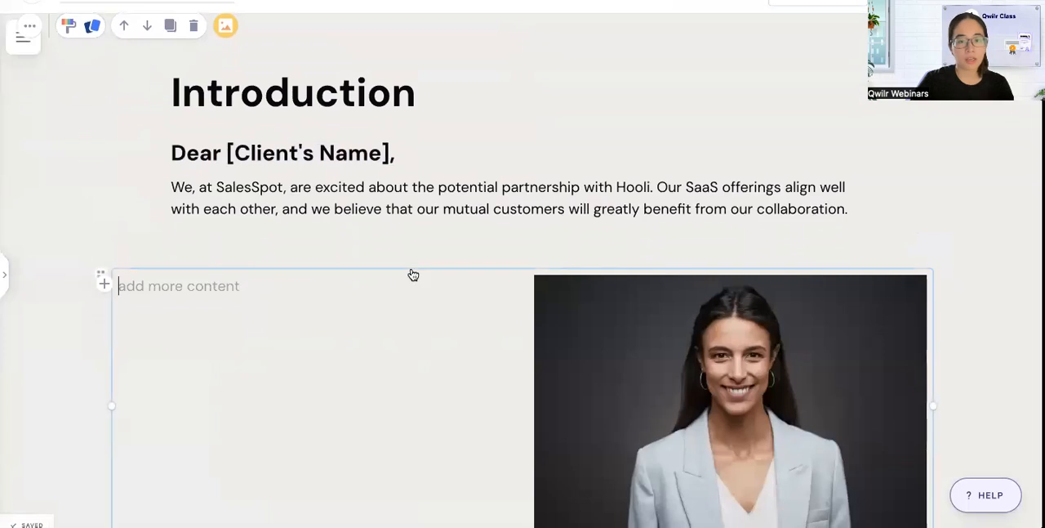
# Swap the section's columns so the portrait comes before the text column, and shrink it to about two-thirds of the column's width.
pyautogui.click(413, 271)
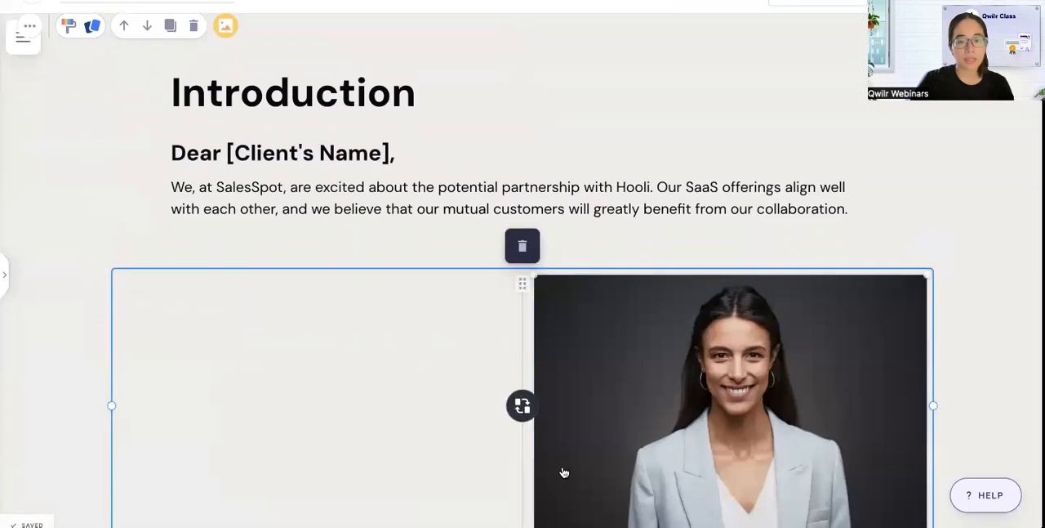
pyautogui.click(522, 406)
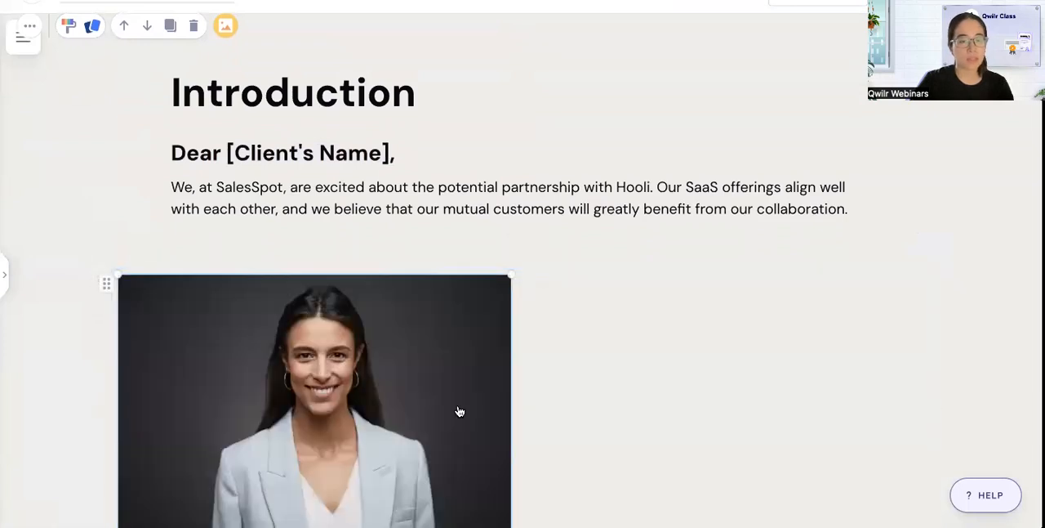
pyautogui.click(316, 364)
pyautogui.scroll(-1, 327, 335)
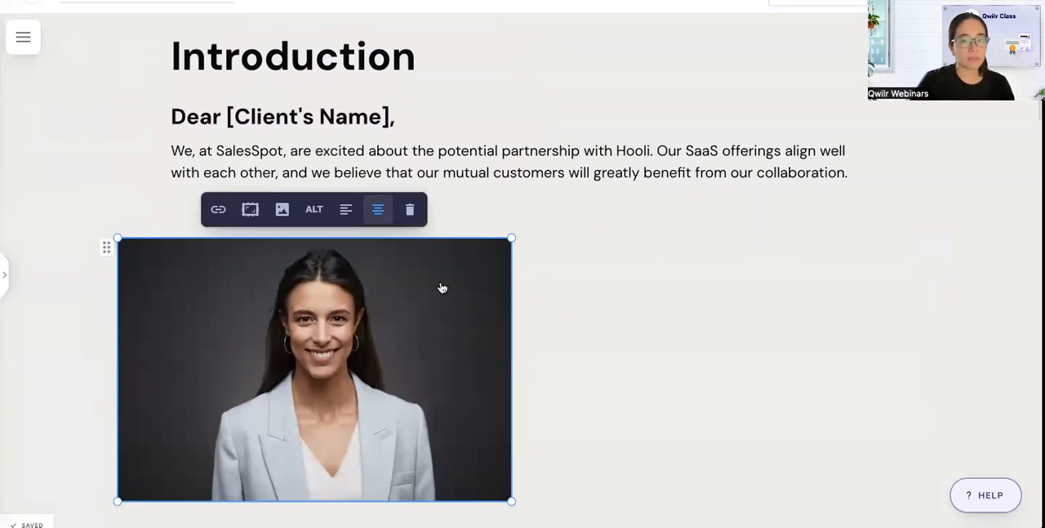
pyautogui.moveTo(510, 242); pyautogui.dragTo(447, 276)
pyautogui.scroll(-1, 448, 315)
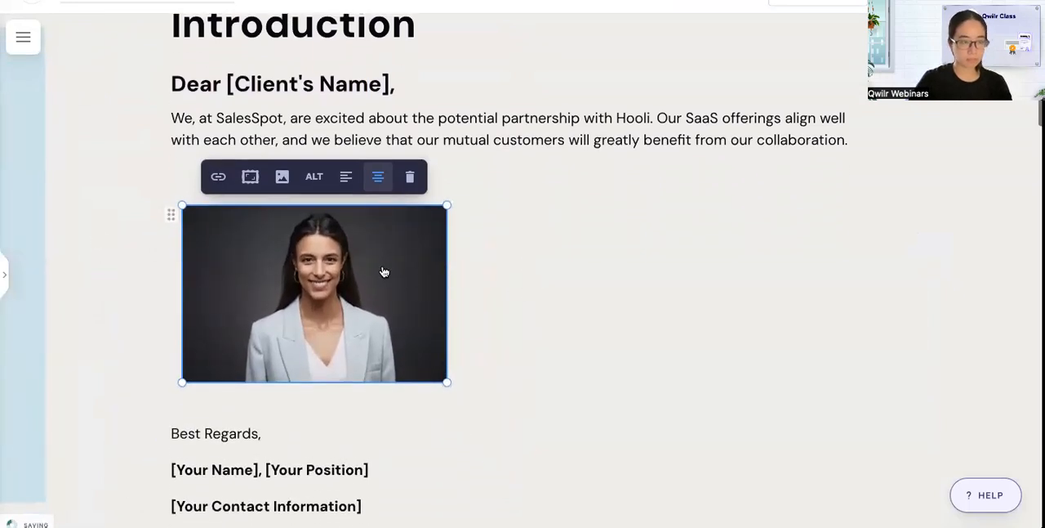
# Apply a circular frame to the portrait and reposition the photo so the woman is centred within it.
pyautogui.click(250, 178)
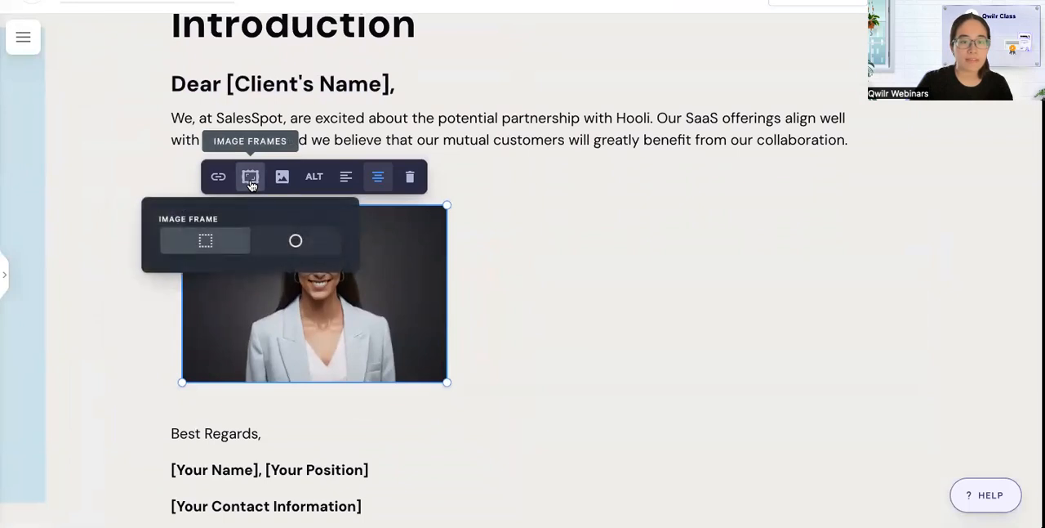
pyautogui.click(274, 242)
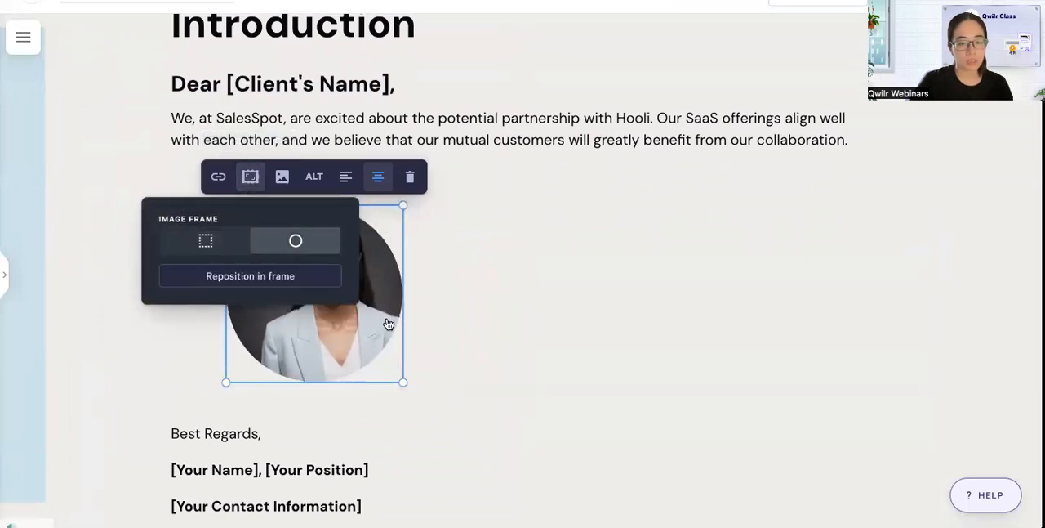
pyautogui.click(252, 177)
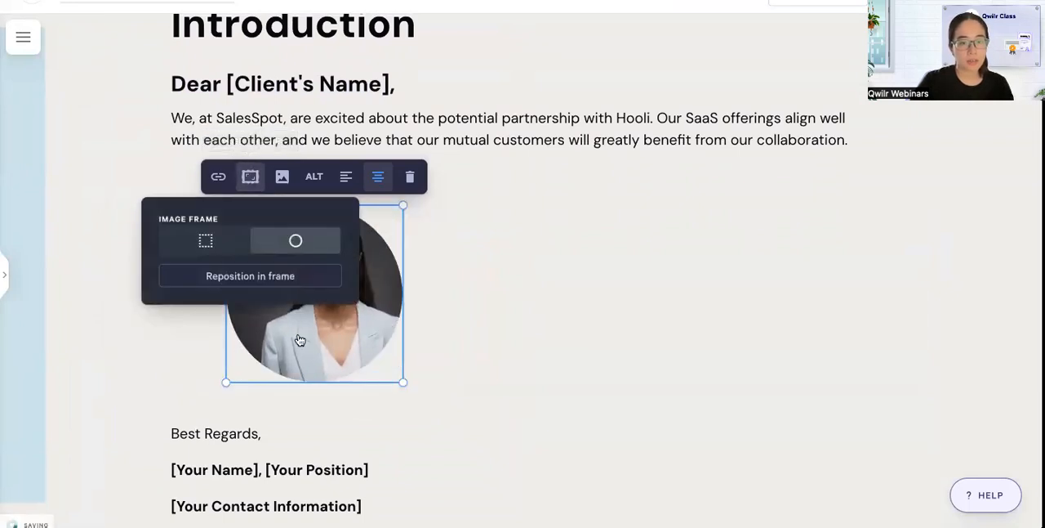
pyautogui.click(280, 278)
pyautogui.moveTo(332, 300); pyautogui.dragTo(312, 300)
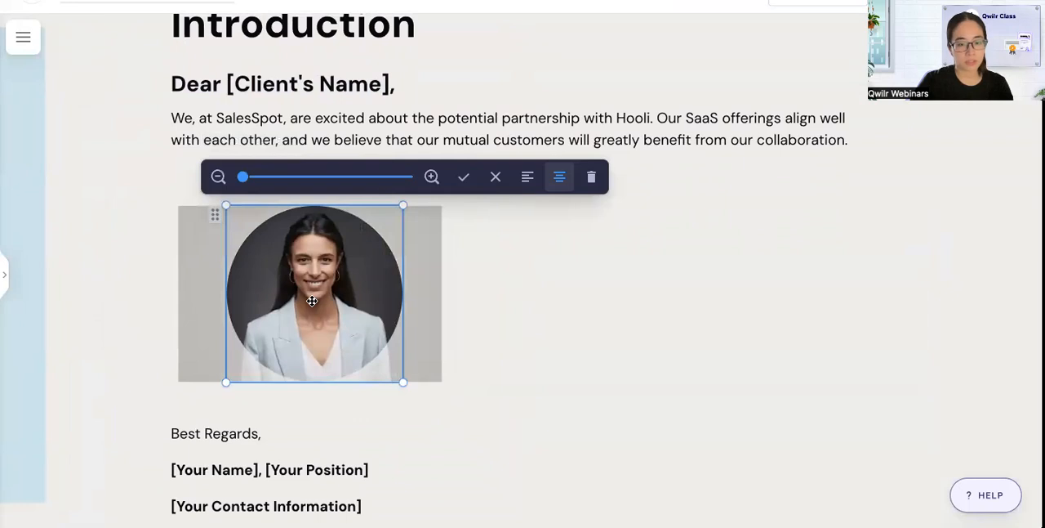
pyautogui.click(463, 178)
# Copy the three sign-off lines, from "Best Regards," to the contact information, into the empty column beside the portrait.
pyautogui.scroll(-2, 438, 306)
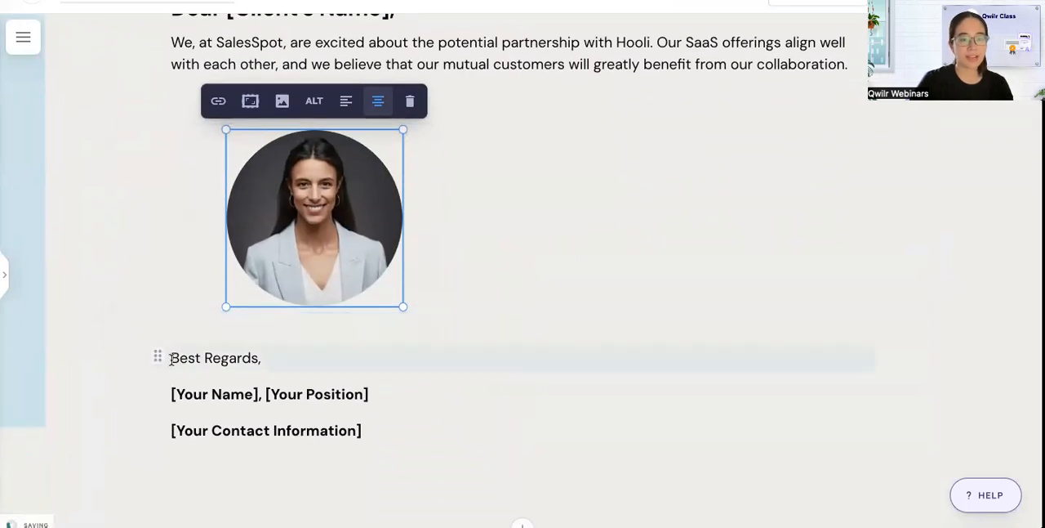
pyautogui.click(171, 359)
pyautogui.keyDown('shift'); pyautogui.click(414, 443); pyautogui.keyUp('shift')
pyautogui.hotkey('ctrl', 'c')
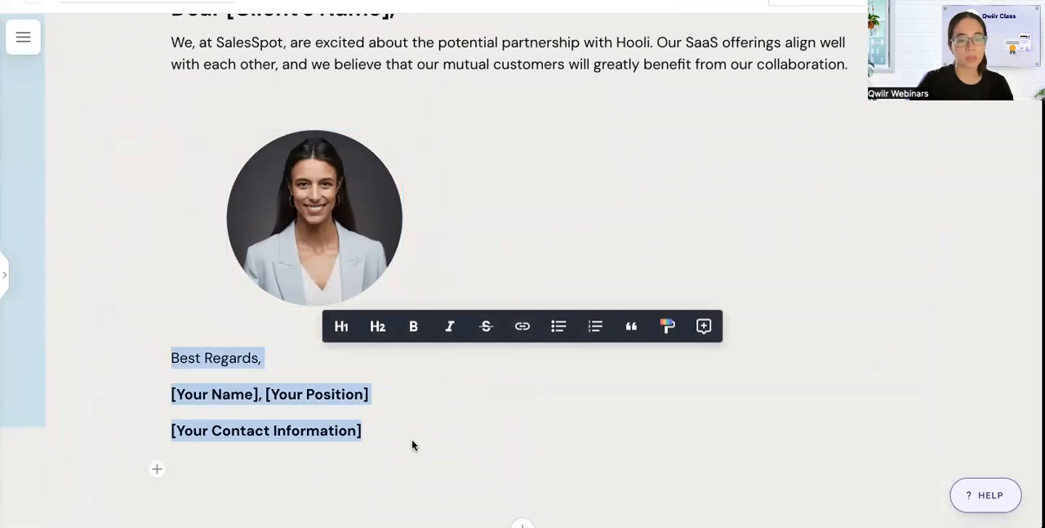
pyautogui.scroll(1, 515, 262)
pyautogui.click(576, 238)
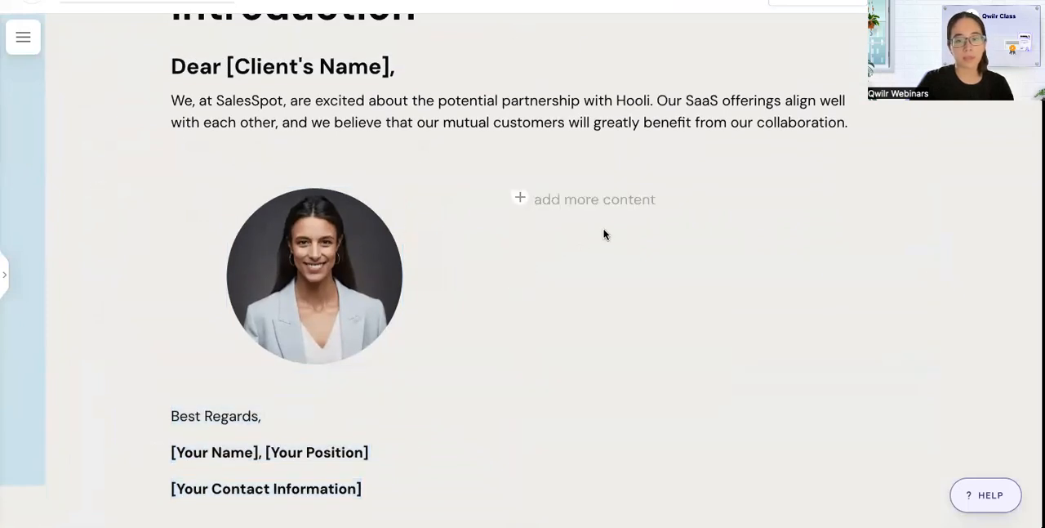
pyautogui.hotkey('ctrl', 'v')
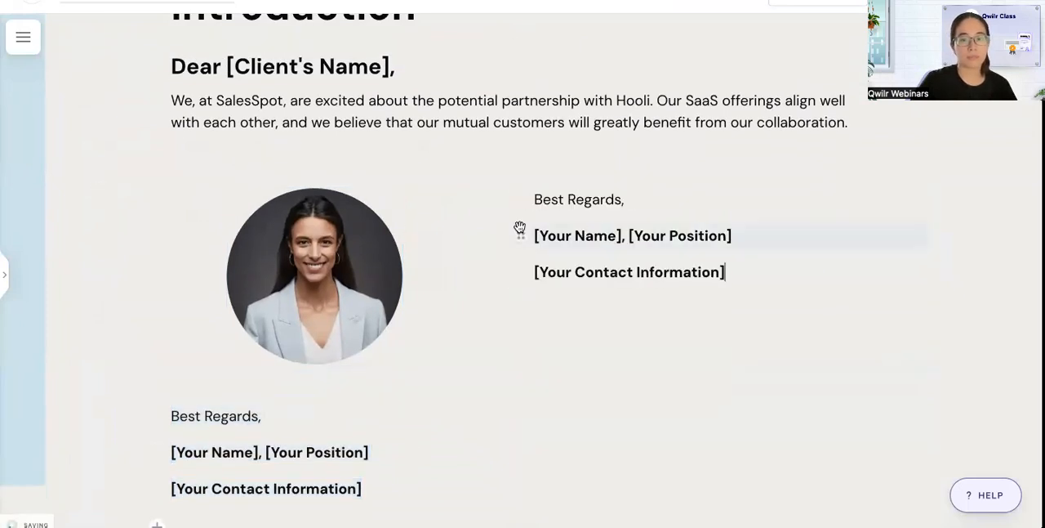
# Delete the original sign-off lines below the portrait section.
pyautogui.click(381, 488)
pyautogui.keyDown('shift'); pyautogui.click(175, 416); pyautogui.keyUp('shift')
pyautogui.press('BackSpace')
pyautogui.press('BackSpace')
pyautogui.press('BackSpace')
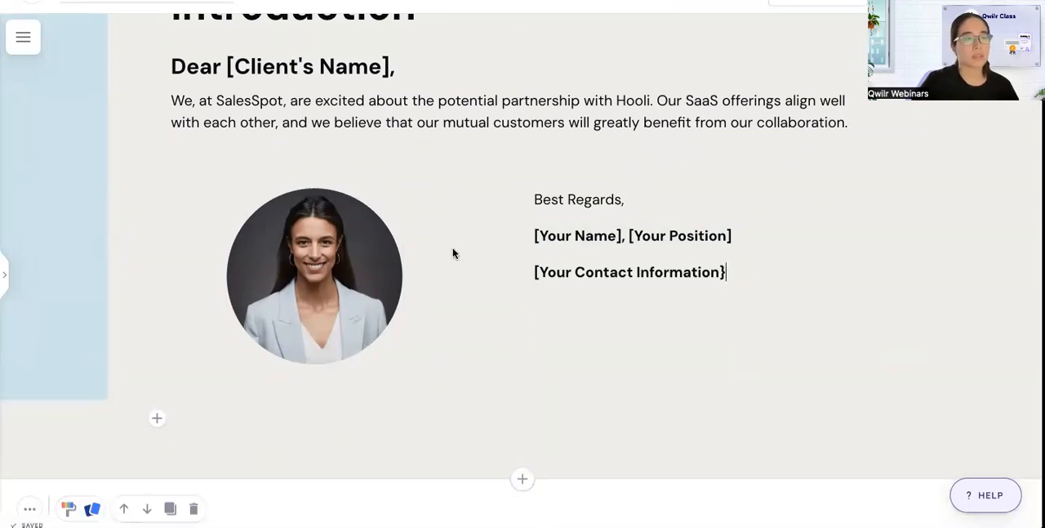
# Narrow the portrait's column to about a quarter of the section's width and enlarge the portrait to nearly fill it.
pyautogui.doubleClick(570, 192)
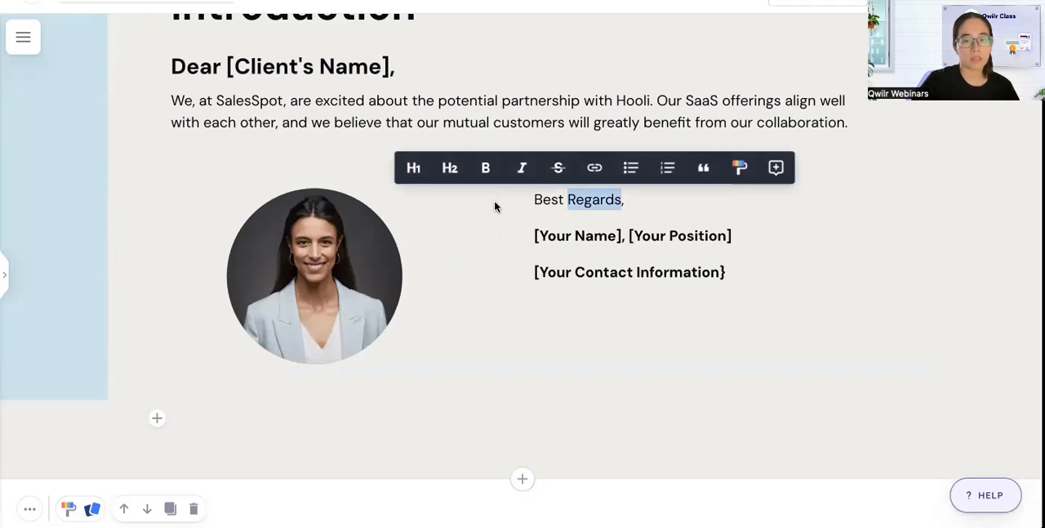
pyautogui.click(496, 193)
pyautogui.moveTo(522, 215); pyautogui.dragTo(323, 241)
pyautogui.click(215, 243)
pyautogui.moveTo(257, 273); pyautogui.dragTo(280, 291)
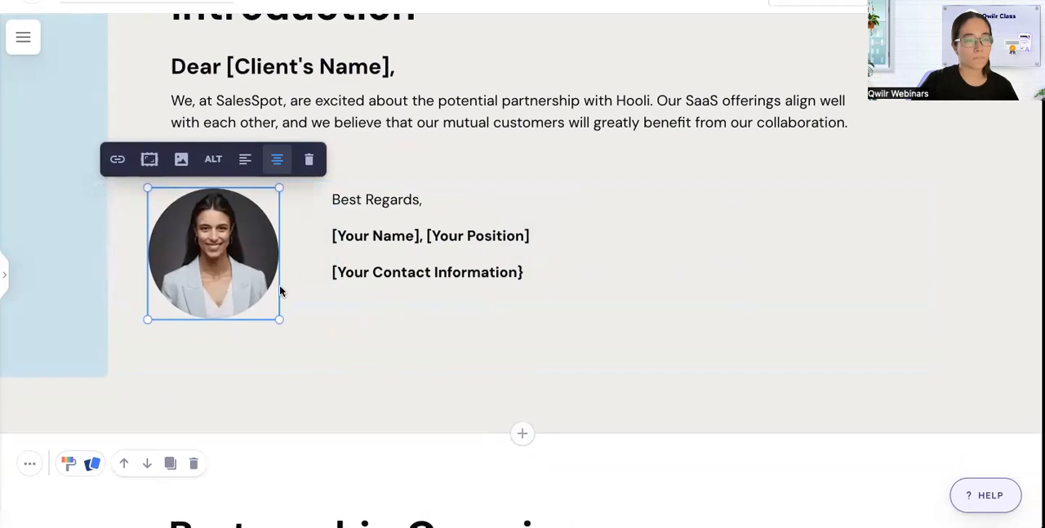
# Format the "[Your Name], [Your Position]" line beside the portrait as Heading 2.
pyautogui.tripleClick(359, 233)
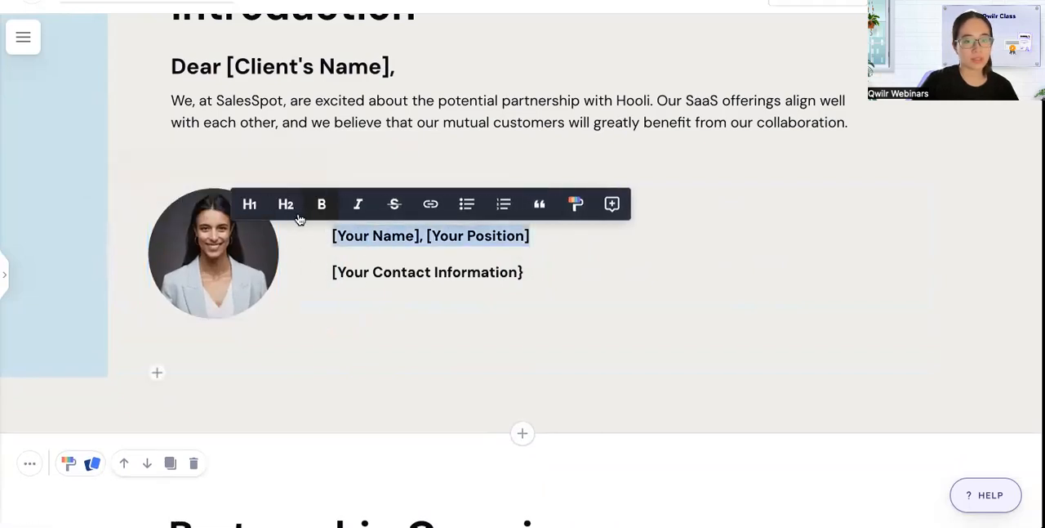
pyautogui.click(286, 205)
pyautogui.click(413, 292)
pyautogui.doubleClick(411, 250)
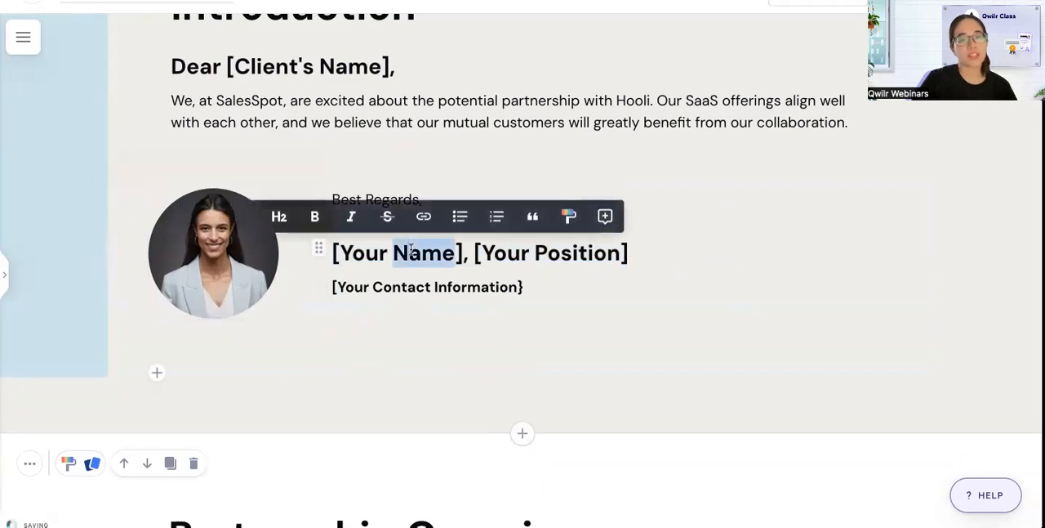
pyautogui.tripleClick(477, 255)
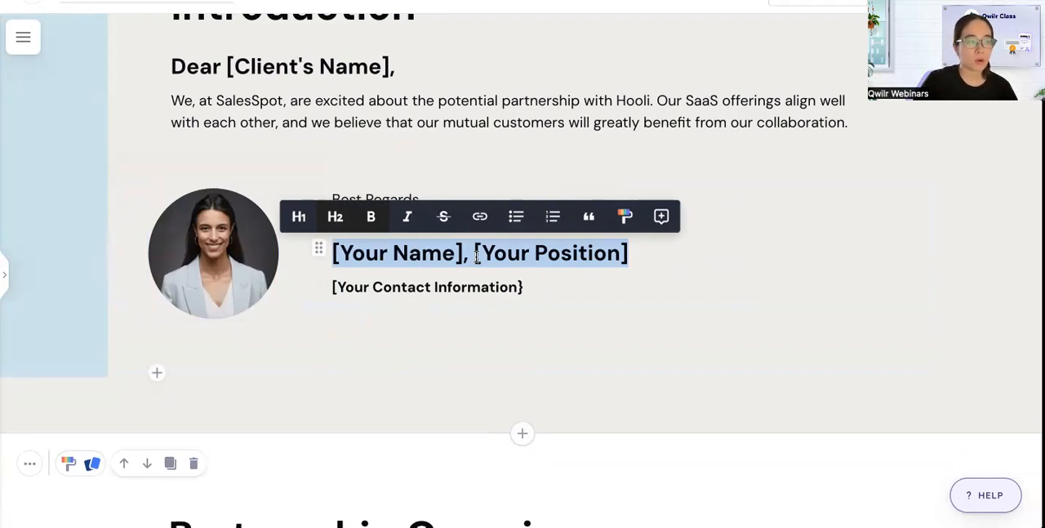
pyautogui.click(541, 285)
# Narrow the two-column sign-off section to line up with the text above, and enlarge the portrait to nearly fill its column.
pyautogui.scroll(1, 543, 283)
pyautogui.scroll(1, 490, 294)
pyautogui.click(205, 334)
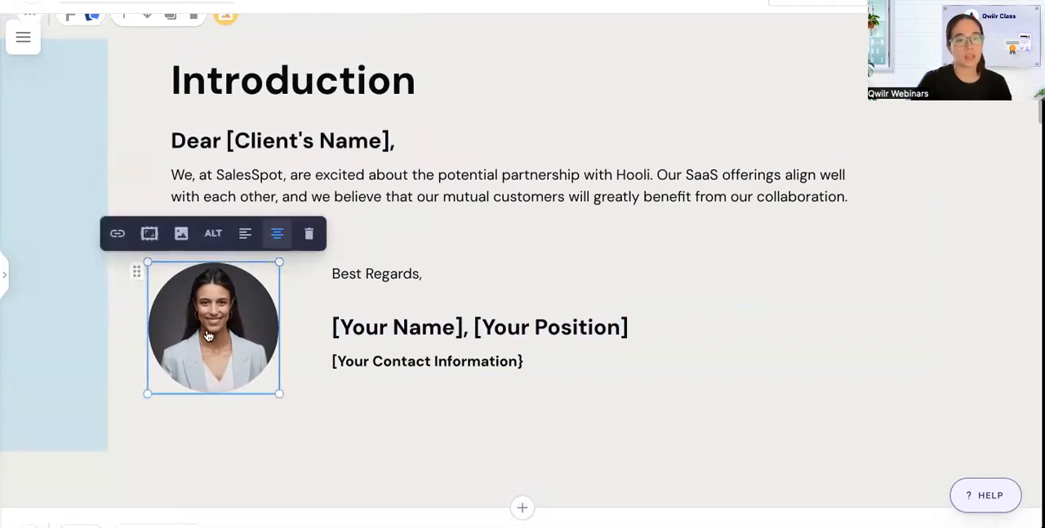
pyautogui.click(111, 327)
pyautogui.moveTo(109, 324); pyautogui.dragTo(166, 339)
pyautogui.click(219, 344)
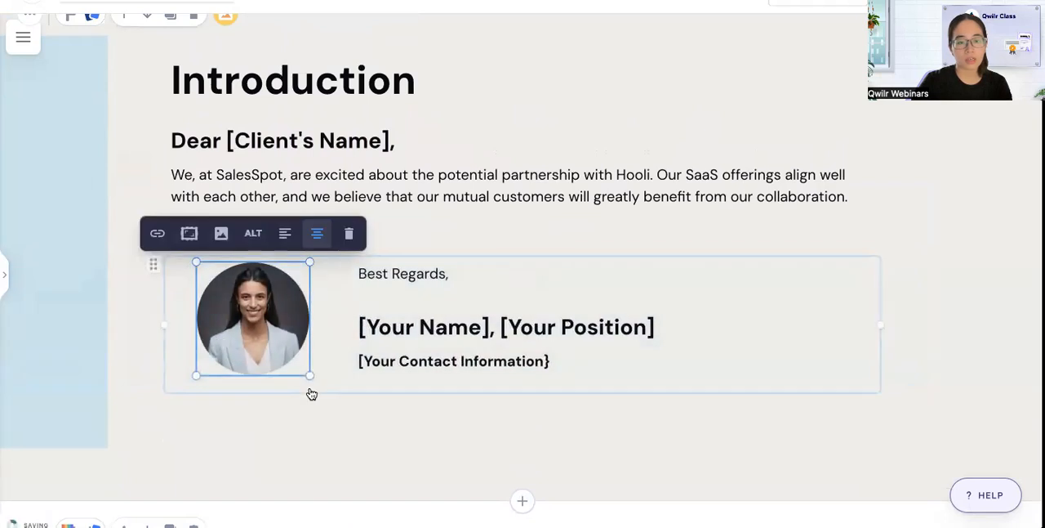
pyautogui.moveTo(310, 374); pyautogui.dragTo(322, 377)
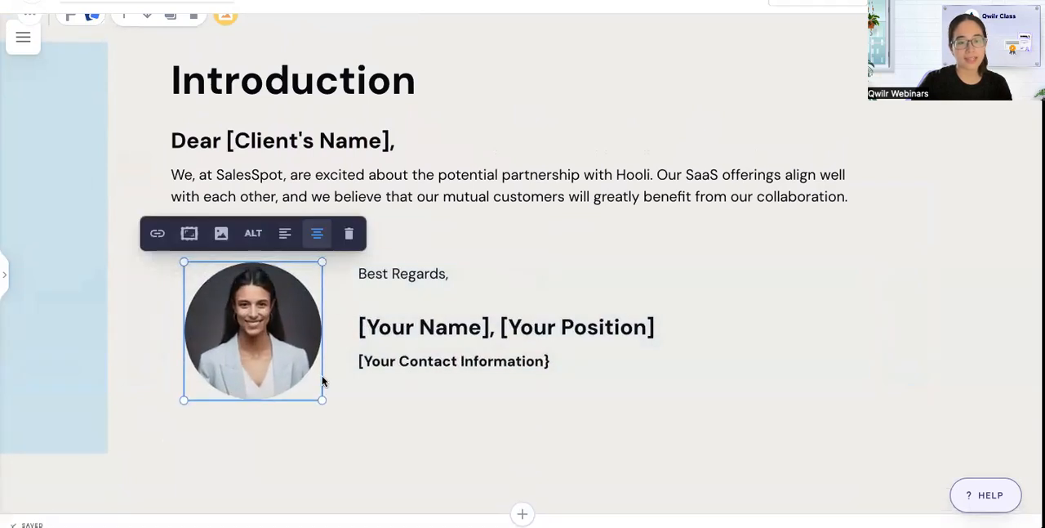
pyautogui.click(491, 357)
# Match the Partnership Overview block's background colour to the Introduction block's beige by sampling it from the page.
pyautogui.scroll(1, 491, 357)
pyautogui.scroll(-4, 490, 362)
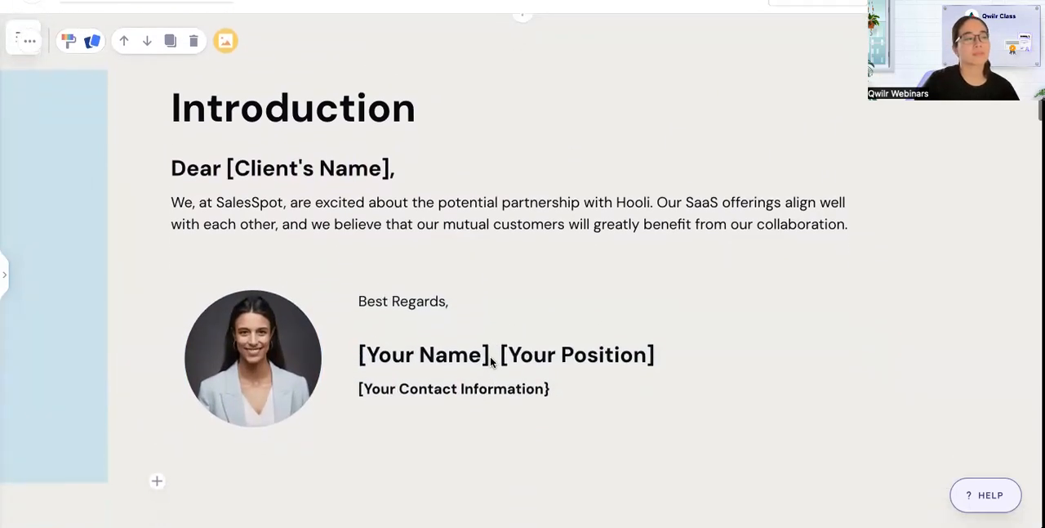
pyautogui.scroll(-2, 491, 359)
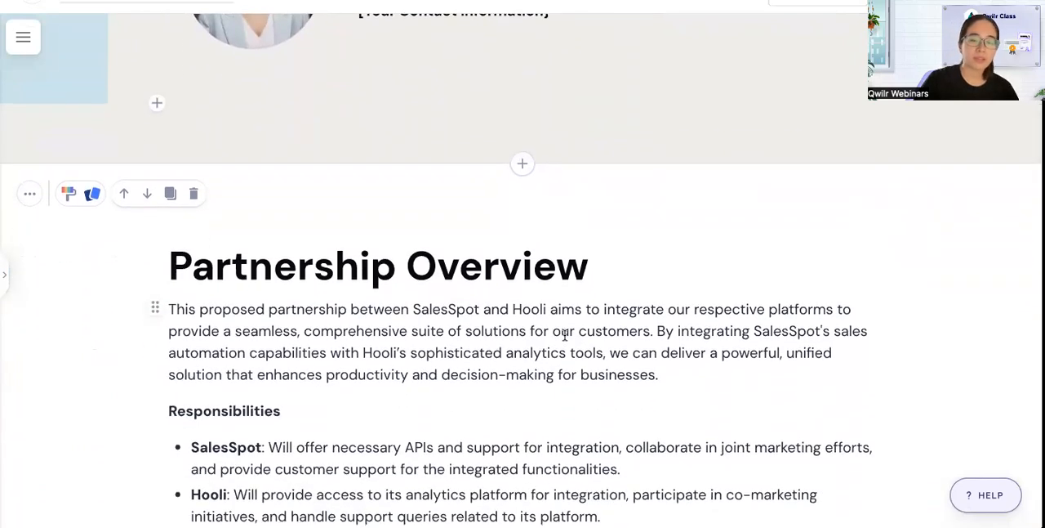
pyautogui.scroll(-2, 565, 334)
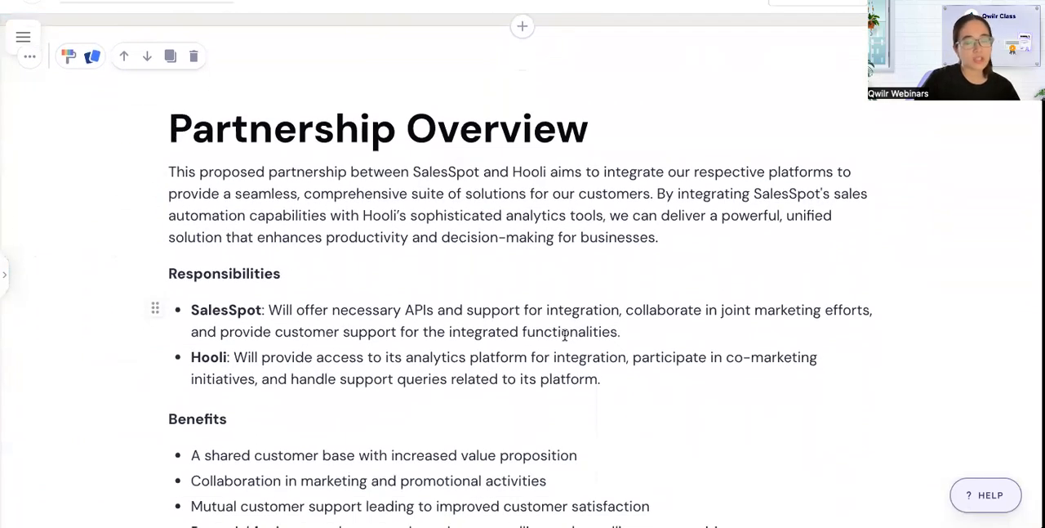
pyautogui.scroll(1, 530, 310)
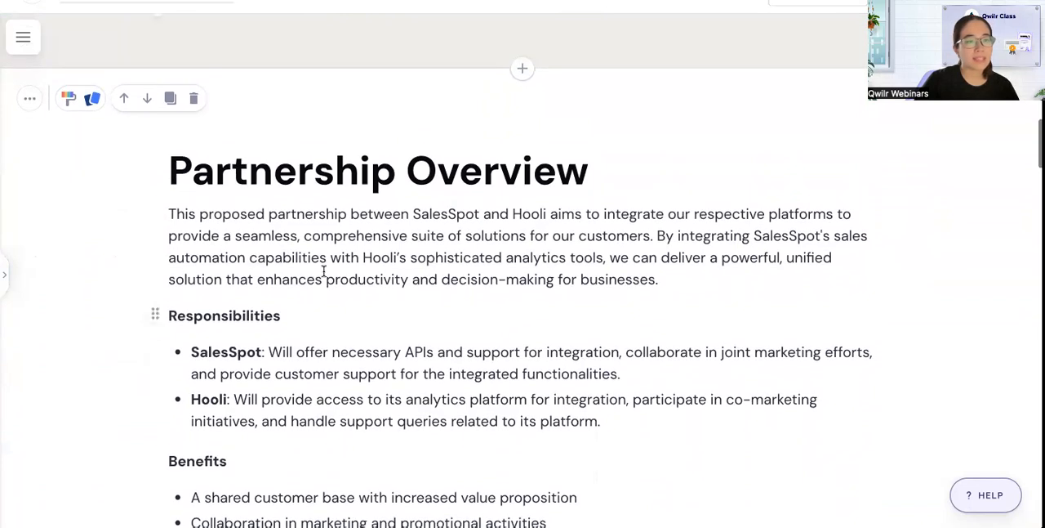
pyautogui.click(68, 98)
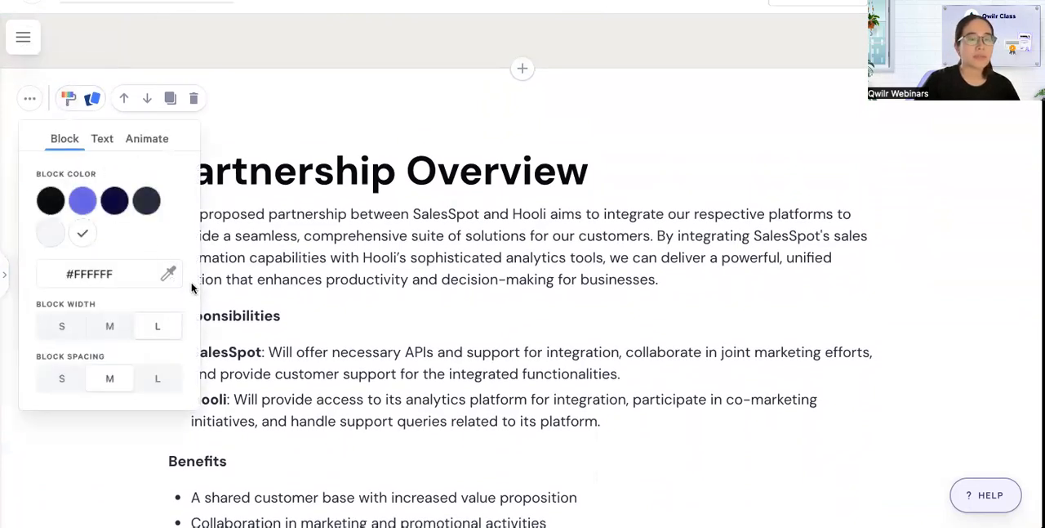
pyautogui.click(167, 274)
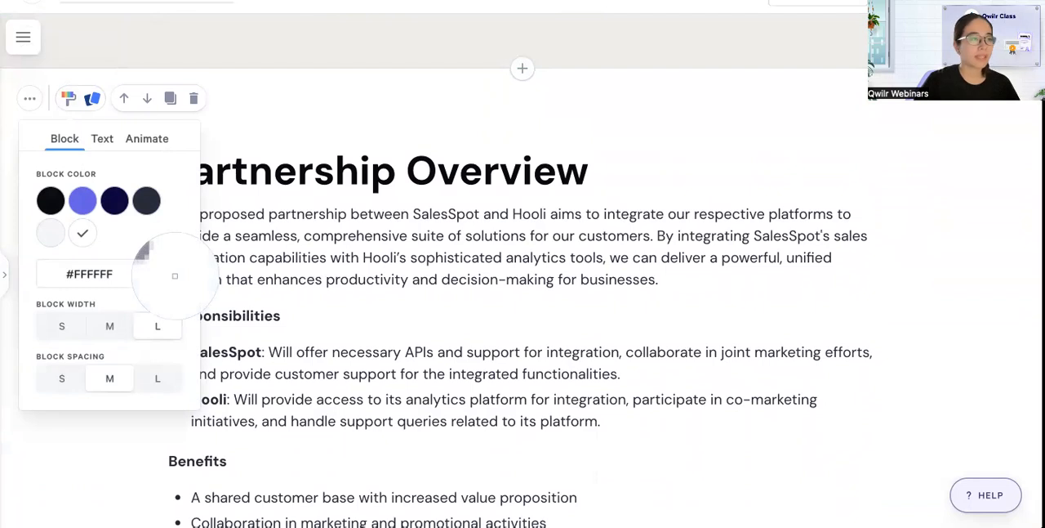
pyautogui.click(299, 45)
pyautogui.click(371, 233)
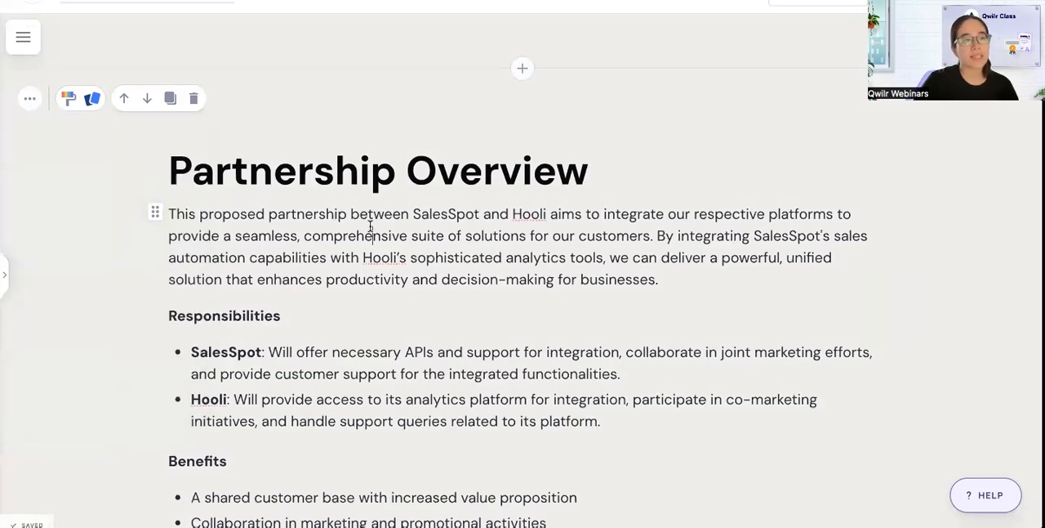
# Insert an accordion between the Partnership Overview paragraph and the Responsibilities heading.
pyautogui.scroll(-8, 370, 225)
pyautogui.scroll(3, 370, 227)
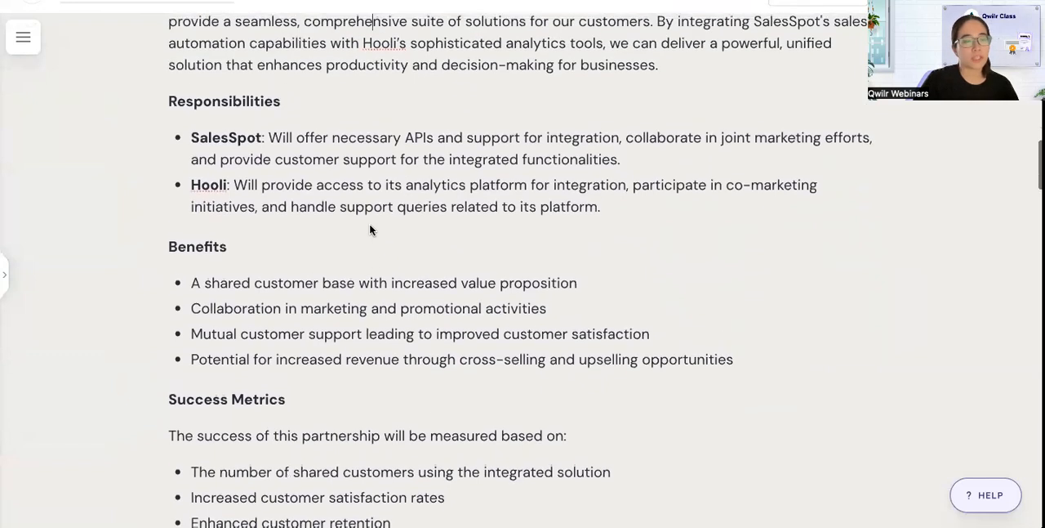
pyautogui.scroll(2, 370, 229)
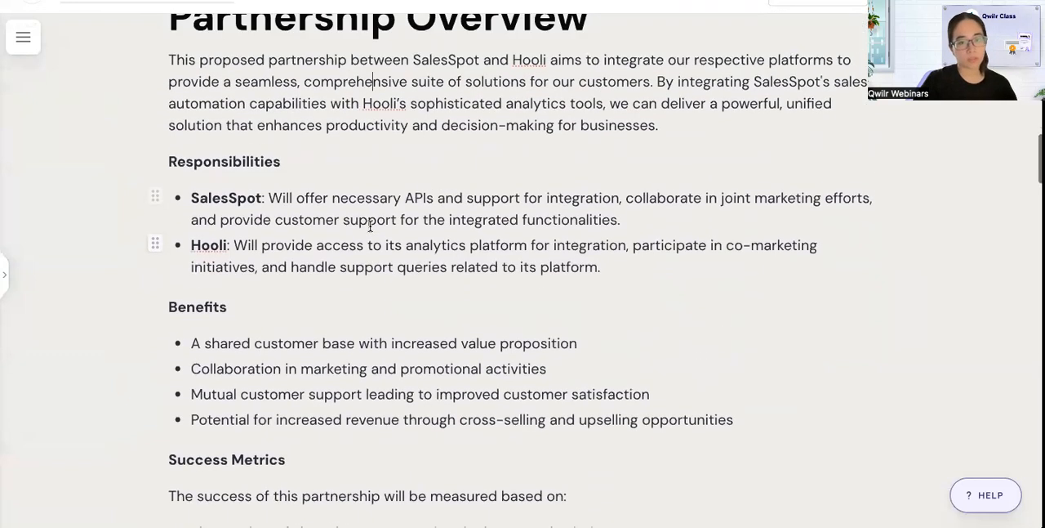
pyautogui.press('Return')
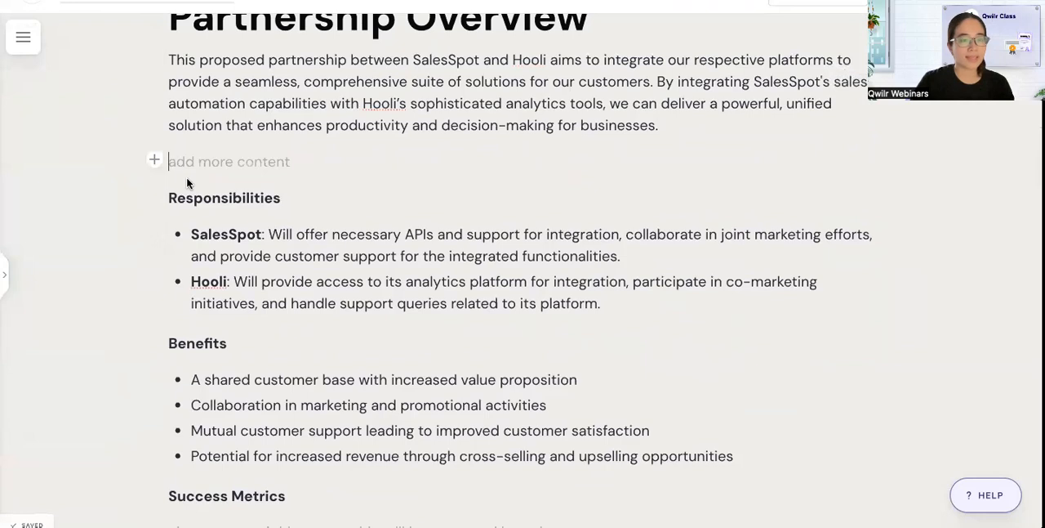
pyautogui.click(156, 159)
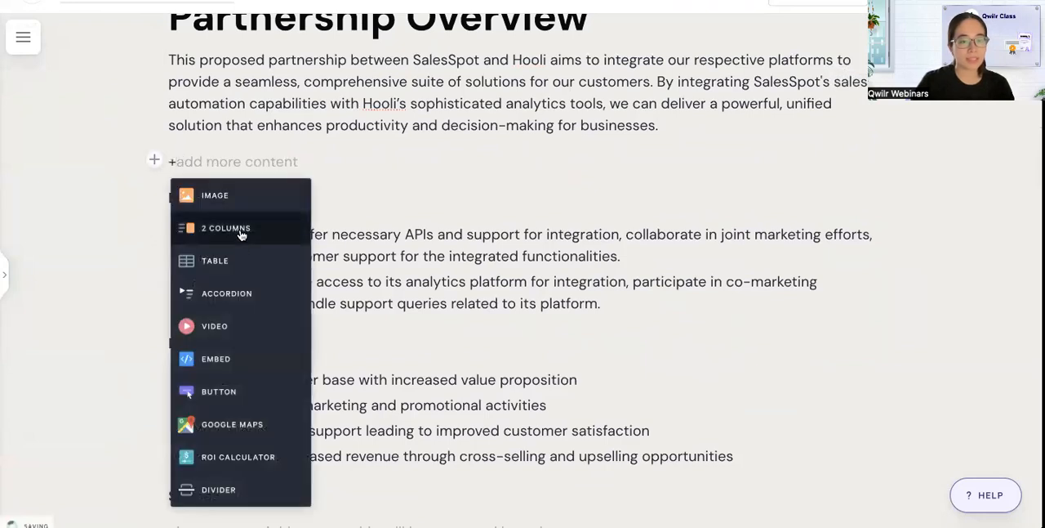
pyautogui.click(242, 303)
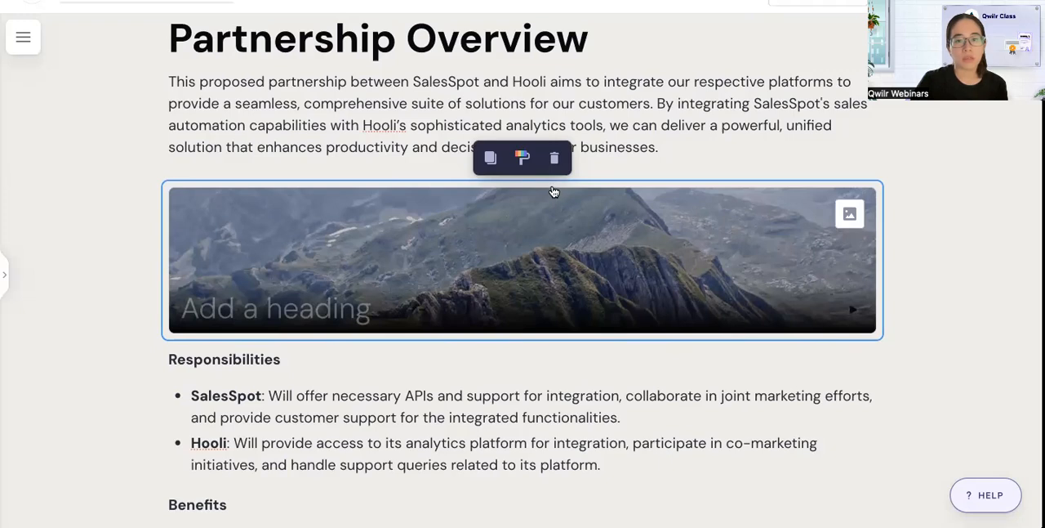
# Try the Simple card style on the new accordion and return it to Visual.
pyautogui.click(517, 159)
pyautogui.click(476, 247)
pyautogui.click(547, 258)
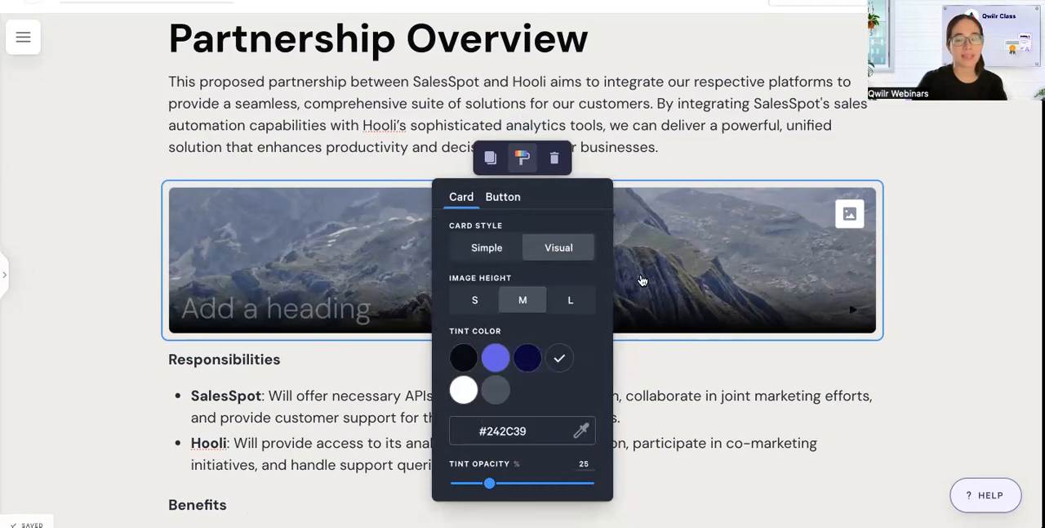
pyautogui.click(716, 263)
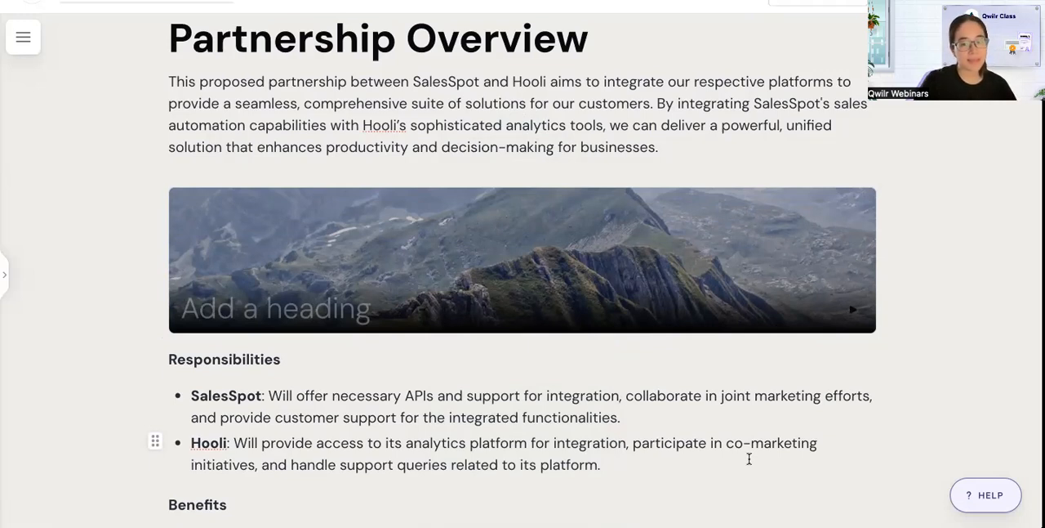
# Replace the accordion's mountain picture with the uploaded image "Accordion 1".
pyautogui.click(850, 217)
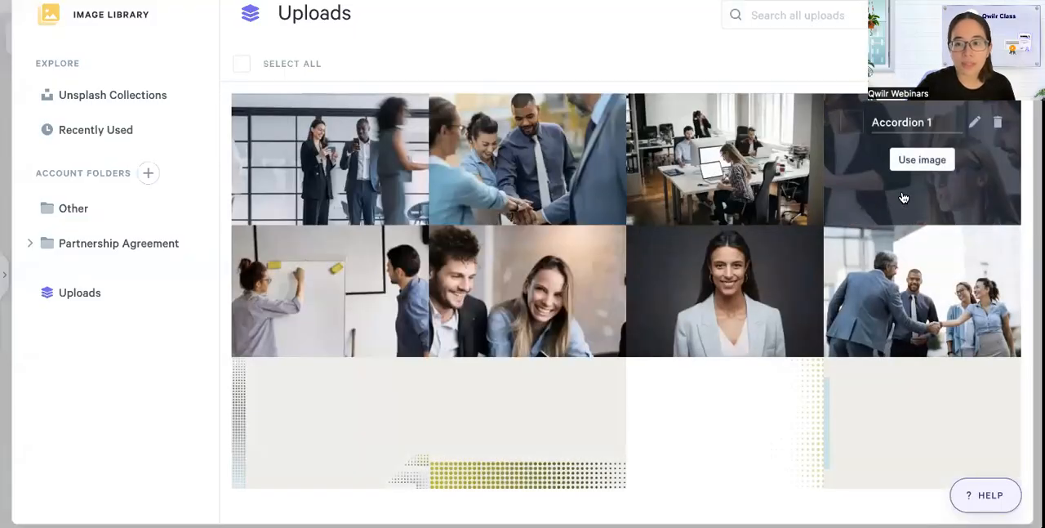
pyautogui.click(903, 197)
pyautogui.scroll(-1, 743, 234)
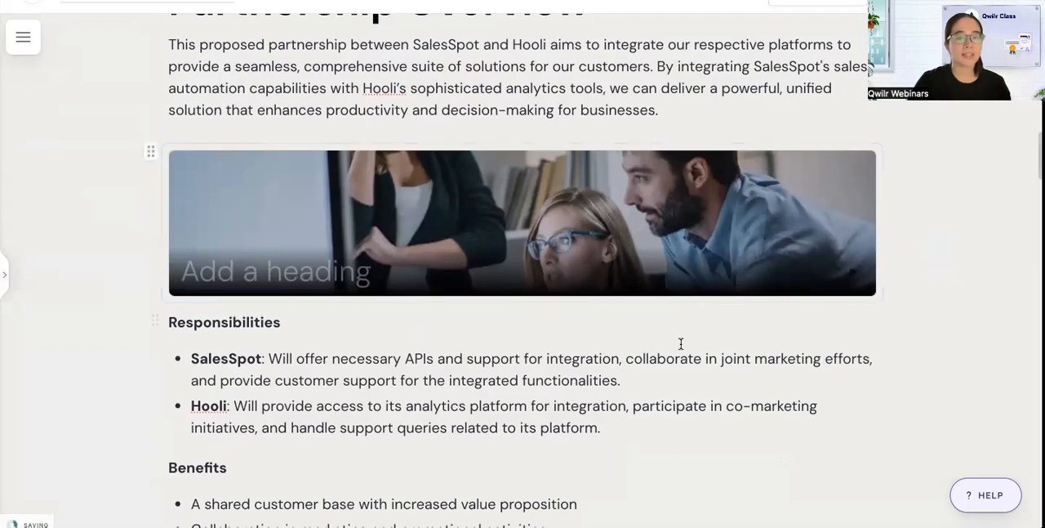
# Copy the Responsibilities heading and its two bullets into the accordion card and remove the blank line after them.
pyautogui.click(620, 431)
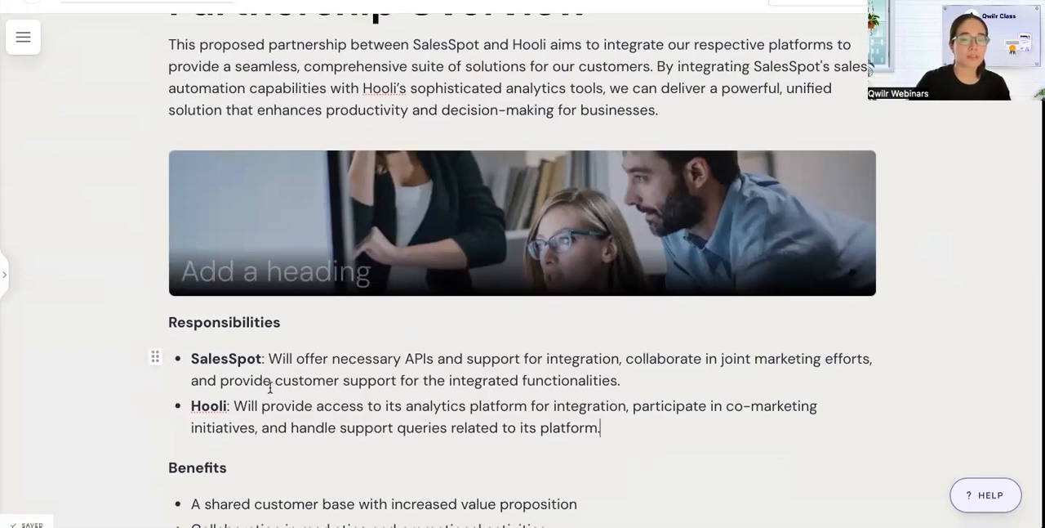
pyautogui.keyDown('shift'); pyautogui.click(172, 323); pyautogui.keyUp('shift')
pyautogui.hotkey('ctrl', 'c')
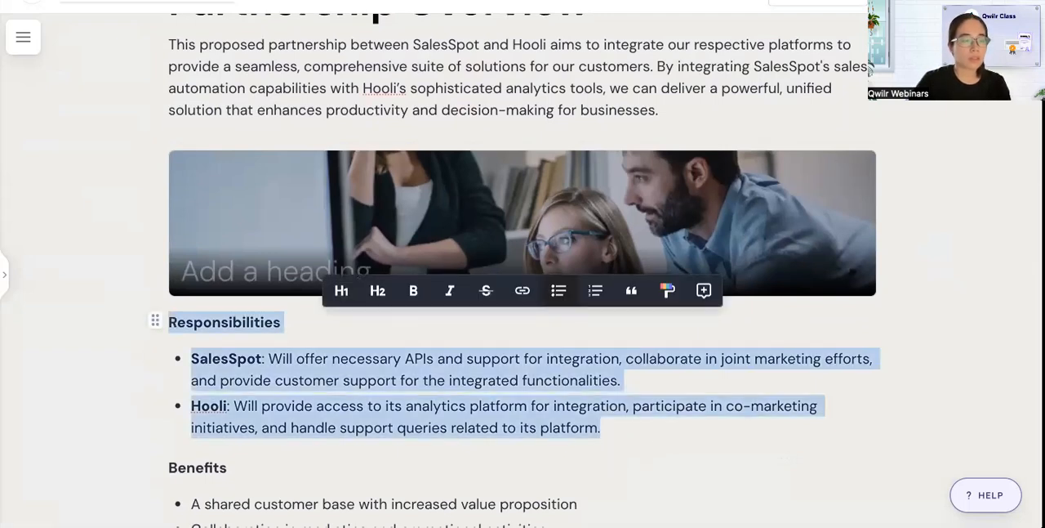
pyautogui.click(252, 266)
pyautogui.hotkey('ctrl', 'v')
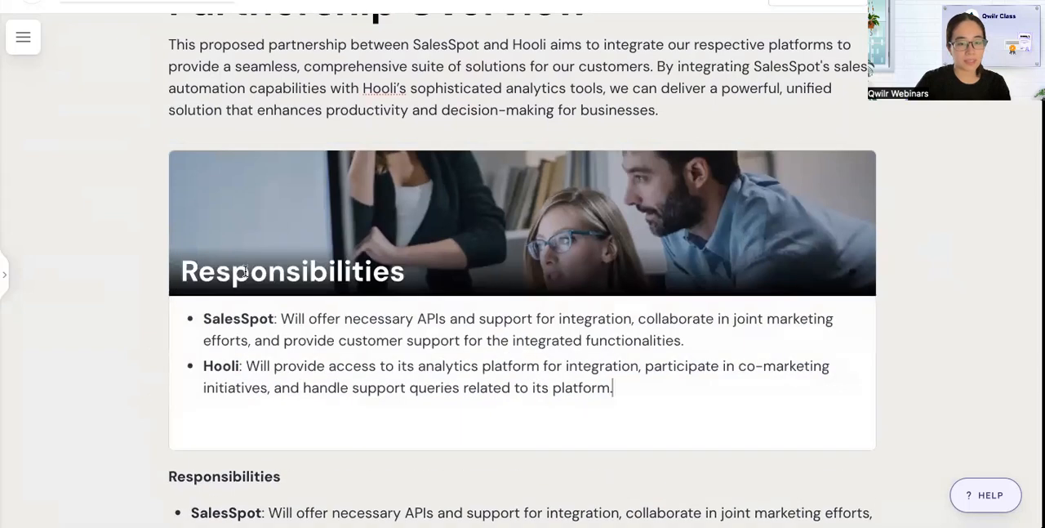
pyautogui.scroll(-2, 262, 349)
pyautogui.click(241, 360)
pyautogui.press('BackSpace')
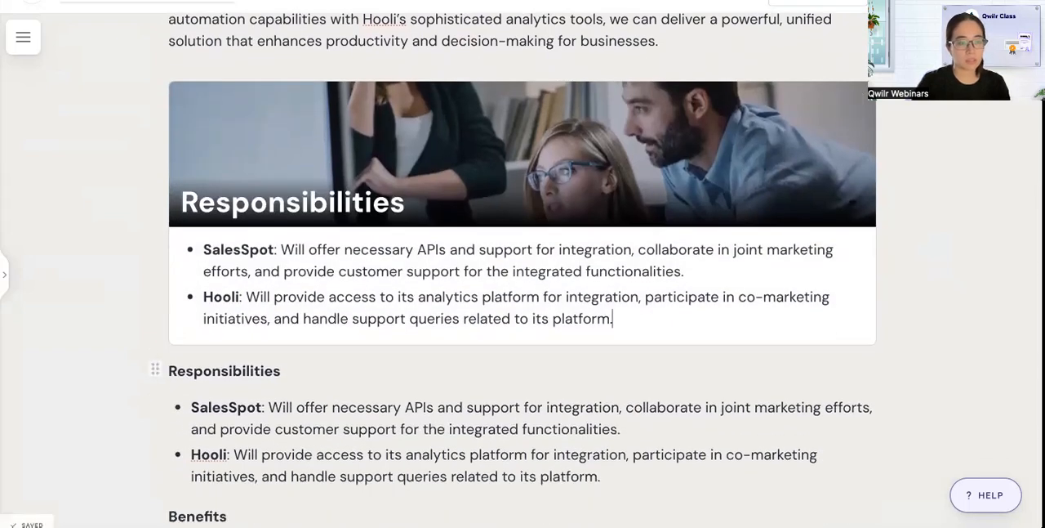
# Delete the original Responsibilities heading and bullets below the accordion, including the leftover empty line.
pyautogui.scroll(-1, 241, 360)
pyautogui.scroll(-1, 618, 416)
pyautogui.click(603, 410)
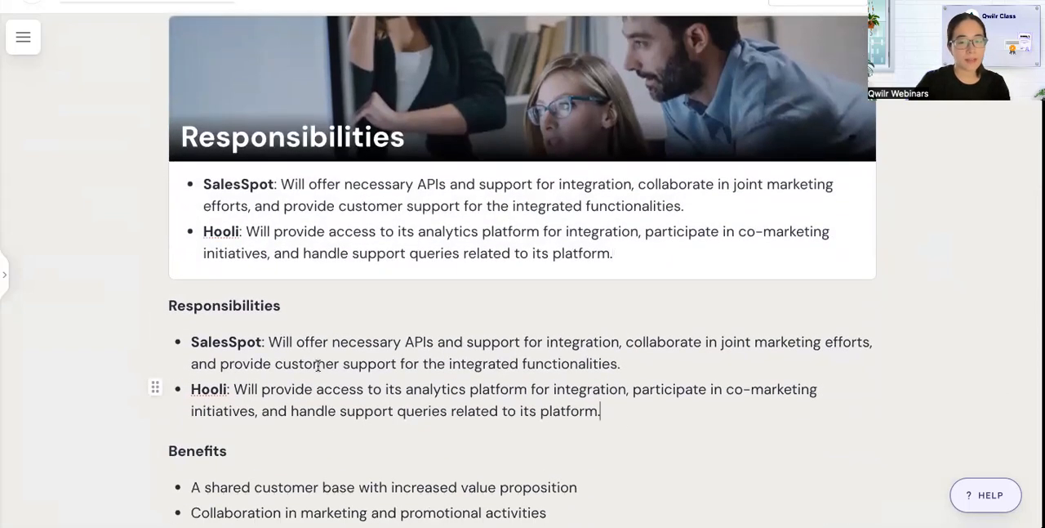
pyautogui.keyDown('shift'); pyautogui.click(175, 312); pyautogui.keyUp('shift')
pyautogui.keyDown('shift'); pyautogui.click(169, 307); pyautogui.keyUp('shift')
pyautogui.press('BackSpace')
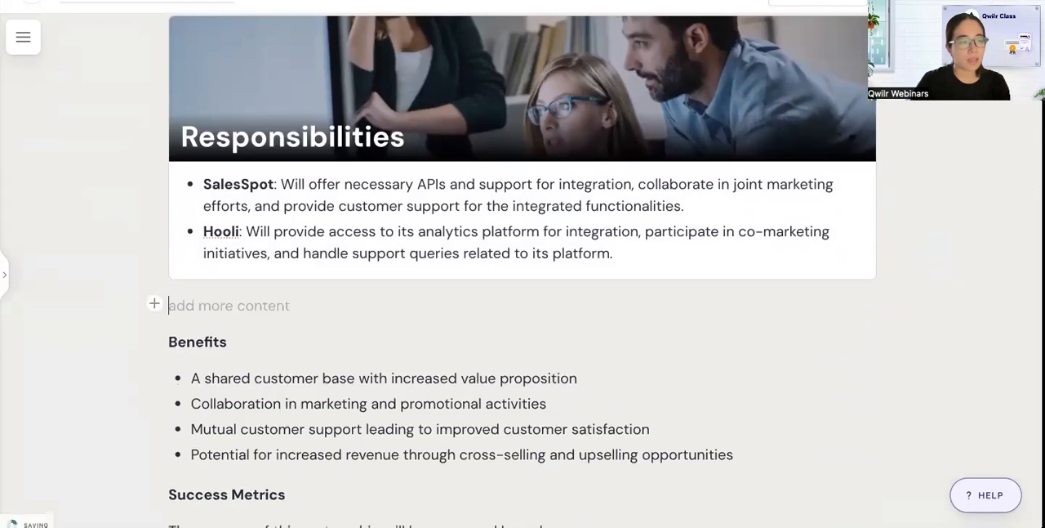
pyautogui.press('BackSpace')
pyautogui.scroll(2, 700, 233)
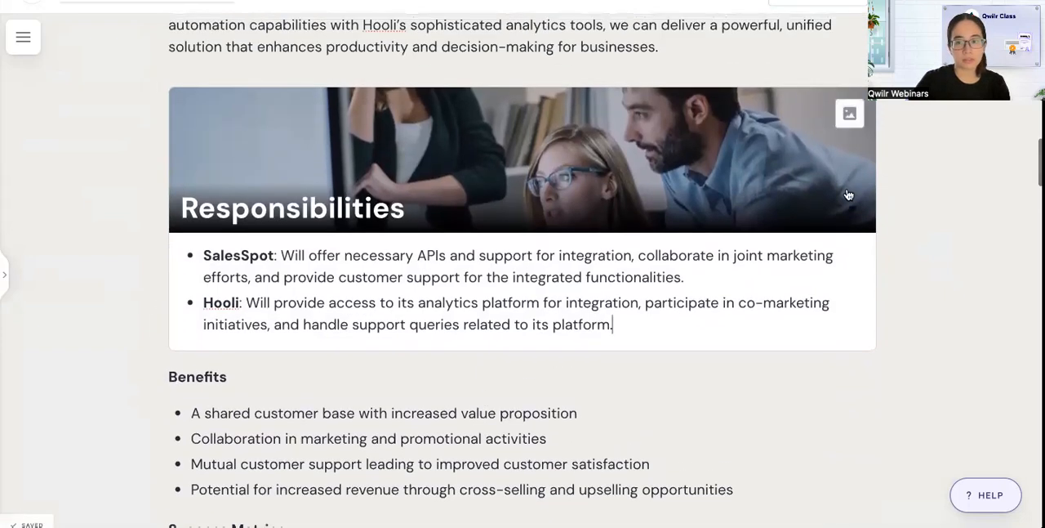
# Give the Responsibilities accordion a white (#FFFFFF) text-labelled expand/collapse button, and collapse the card.
pyautogui.click(766, 128)
pyautogui.click(523, 57)
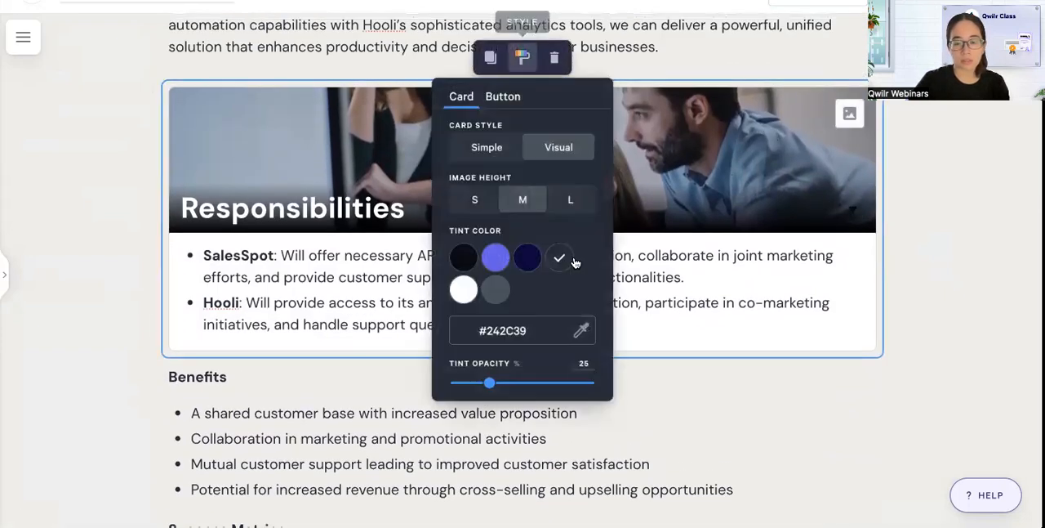
pyautogui.click(503, 96)
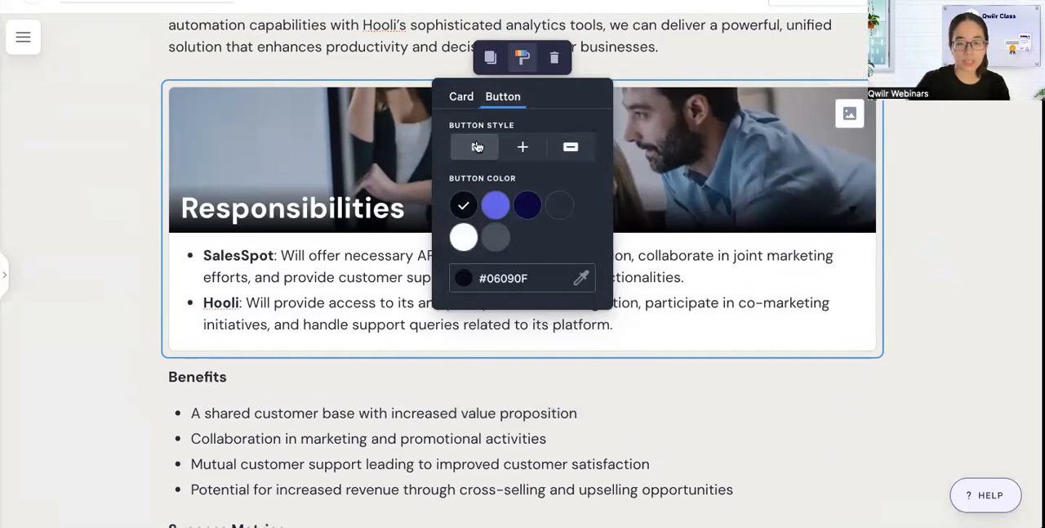
pyautogui.click(571, 148)
pyautogui.click(463, 239)
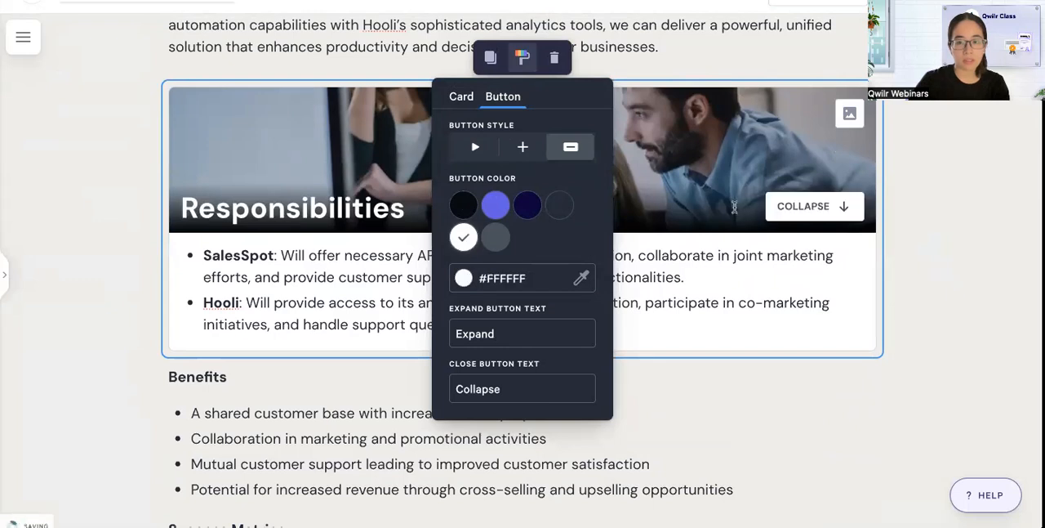
pyautogui.click(809, 209)
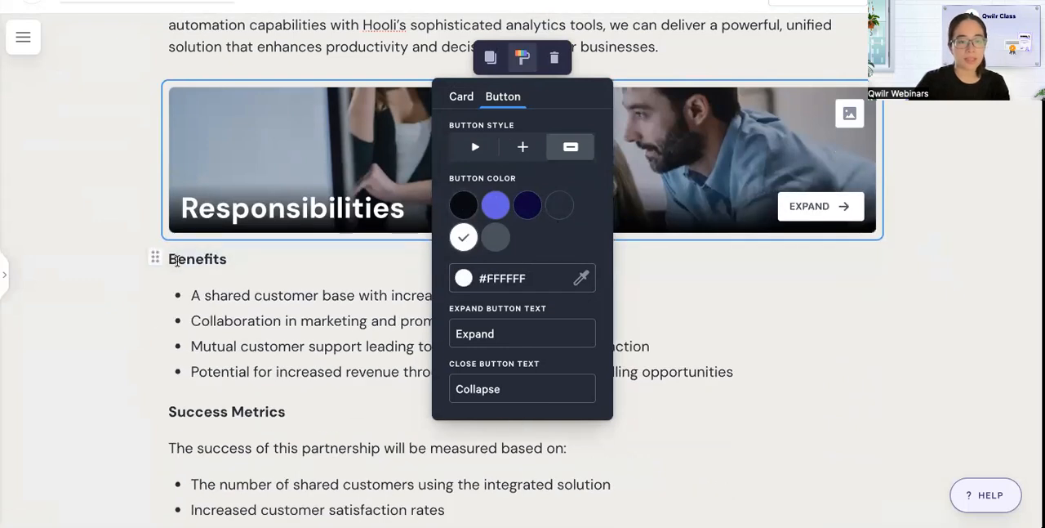
# Insert a second accordion between the Responsibilities card and the Benefits heading.
pyautogui.click(171, 259)
pyautogui.press('Return')
pyautogui.press('Up')
pyautogui.click(153, 257)
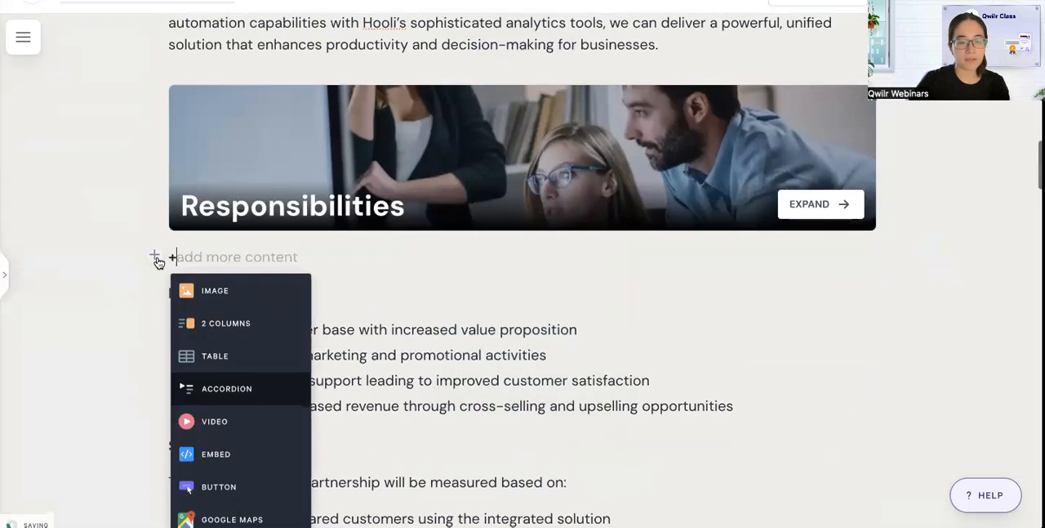
pyautogui.scroll(-1, 280, 346)
pyautogui.click(277, 324)
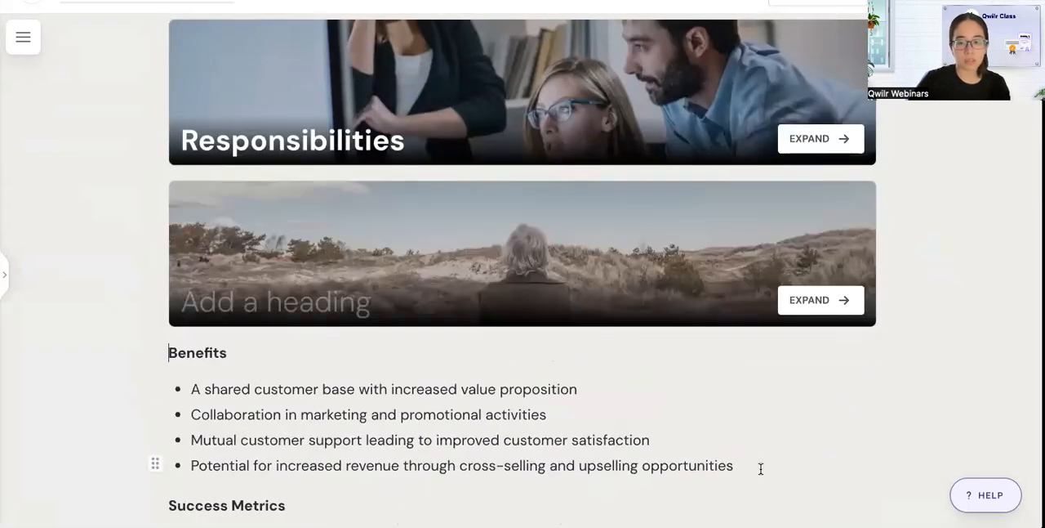
# Copy the Benefits heading and its four bullets into the second accordion card.
pyautogui.moveTo(760, 466); pyautogui.dragTo(381, 341)
pyautogui.hotkey('ctrl', 'c')
pyautogui.click(257, 312)
pyautogui.hotkey('ctrl', 'v')
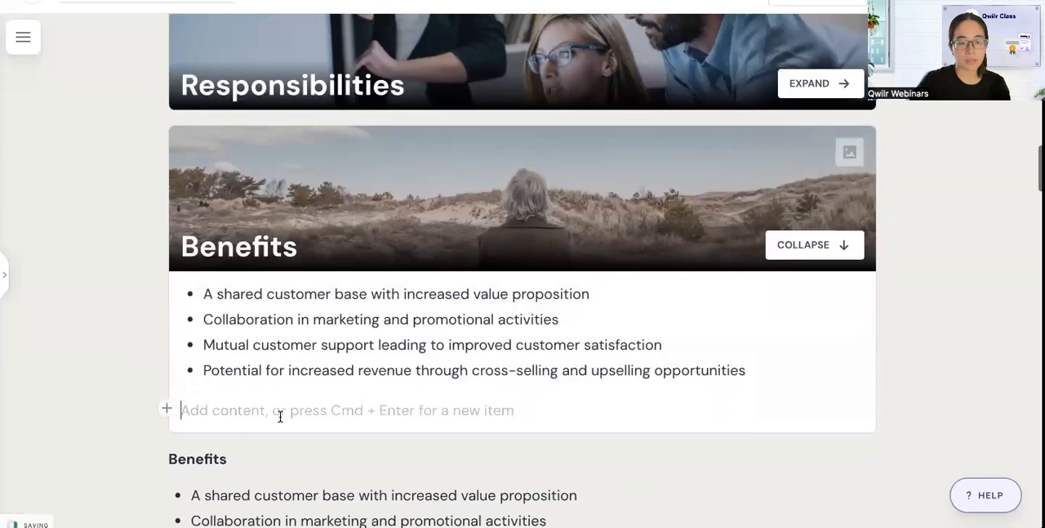
# Replace the Benefits card's picture with the uploaded photo of smiling colleagues, and collapse the card.
pyautogui.click(850, 154)
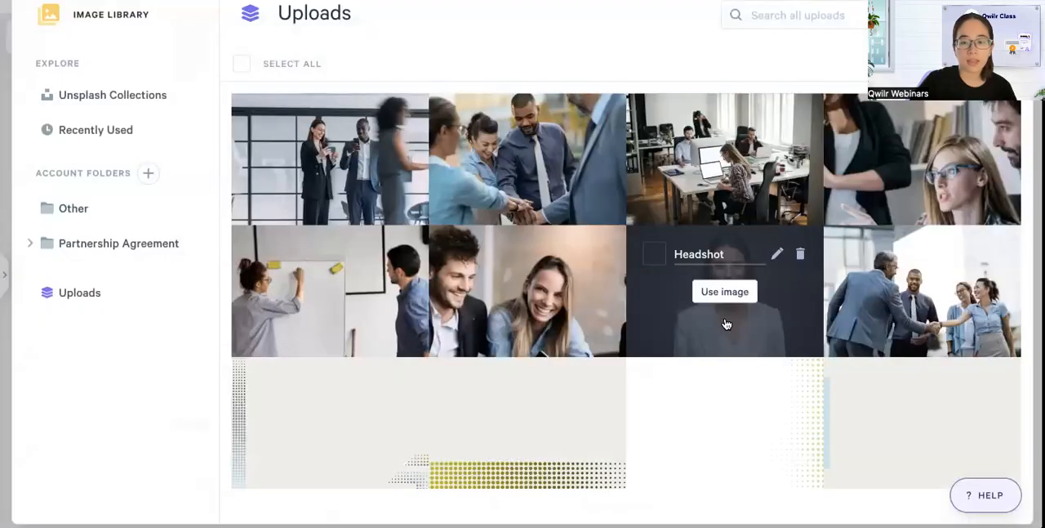
pyautogui.click(530, 292)
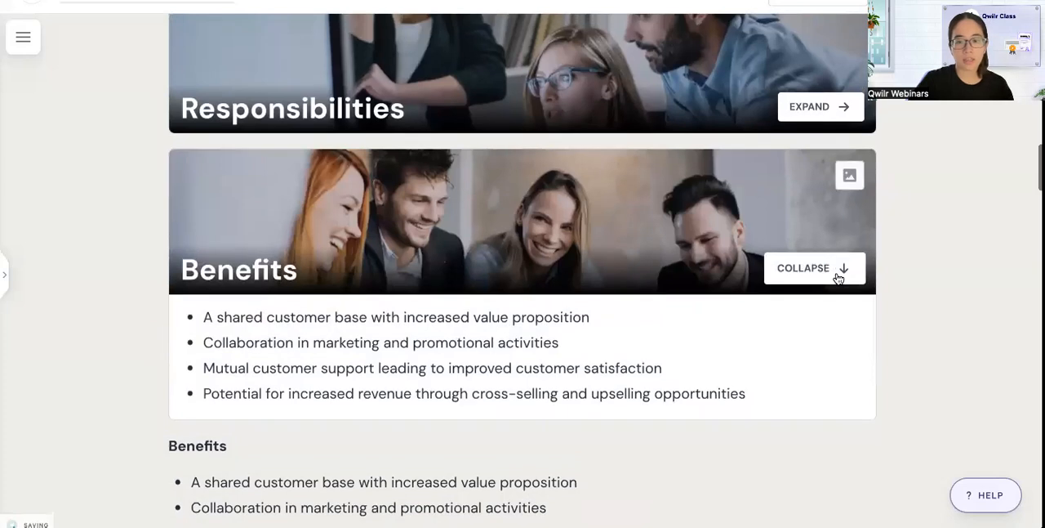
pyautogui.click(837, 264)
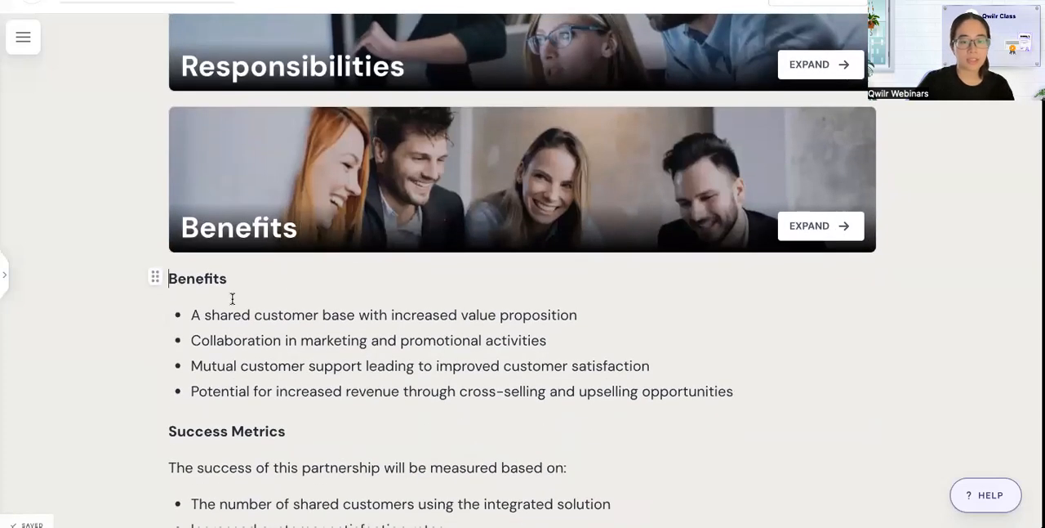
# Clear the original Benefits heading and its four bullets below the Benefits accordion.
pyautogui.keyDown('shift'); pyautogui.click(751, 394); pyautogui.keyUp('shift')
pyautogui.press('BackSpace')
pyautogui.press('BackSpace')
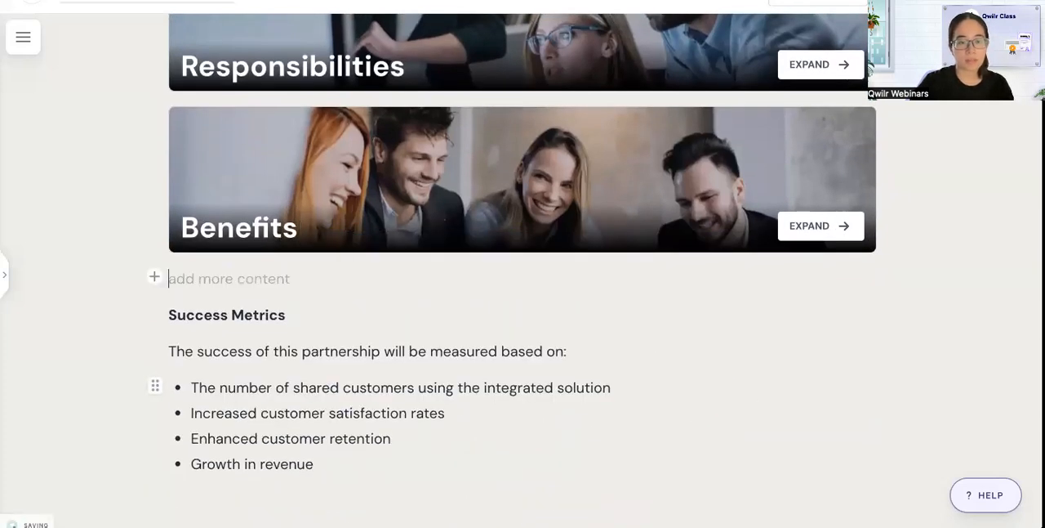
# Insert an image accordion between the Benefits card and the Success Metrics heading.
pyautogui.click(154, 276)
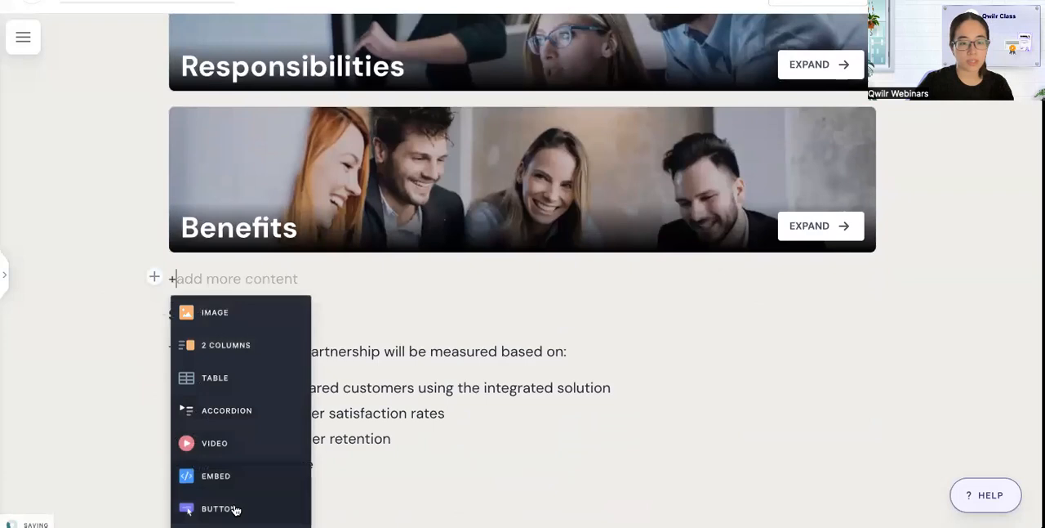
pyautogui.click(272, 403)
pyautogui.scroll(-2, 314, 457)
pyautogui.scroll(-1, 534, 509)
pyautogui.keyDown('shift'); pyautogui.click(436, 458); pyautogui.keyUp('shift')
# Copy the Success Metrics heading, its introductory sentence and four bullets into the new accordion card.
pyautogui.click(224, 254)
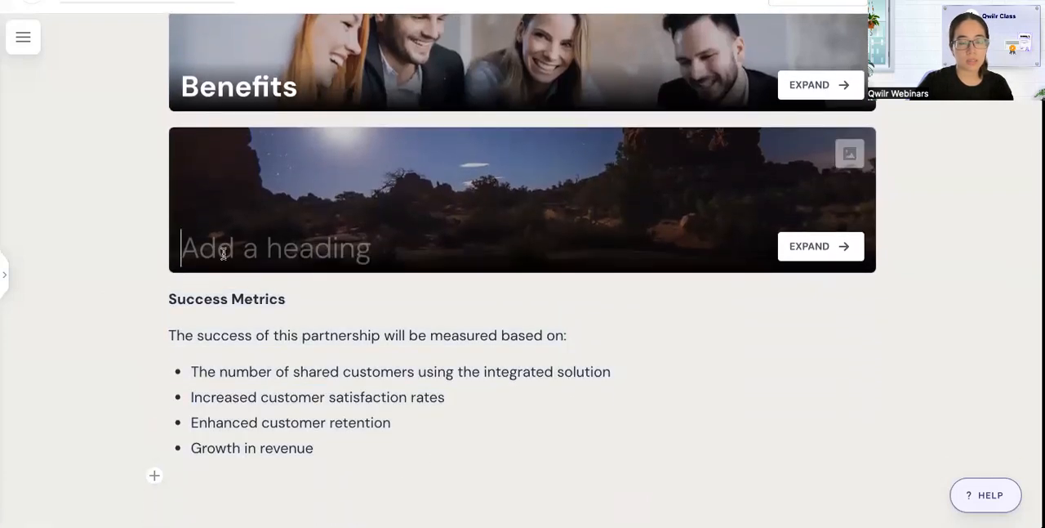
pyautogui.hotkey('ctrl', 'v')
pyautogui.scroll(-1, 326, 392)
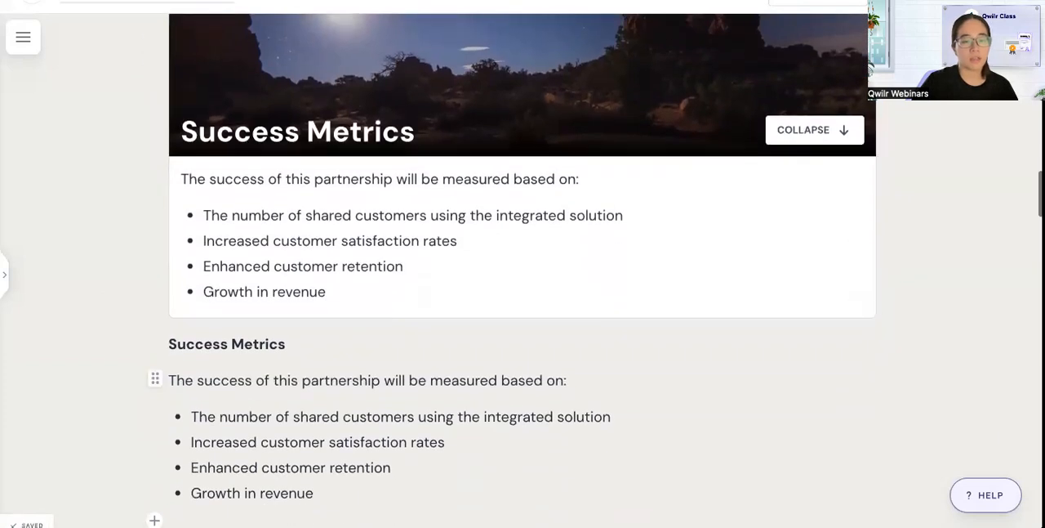
# Clear the original Success Metrics heading, introductory sentence and four bullets below the Success Metrics accordion.
pyautogui.click(359, 490)
pyautogui.keyDown('shift'); pyautogui.click(170, 336); pyautogui.keyUp('shift')
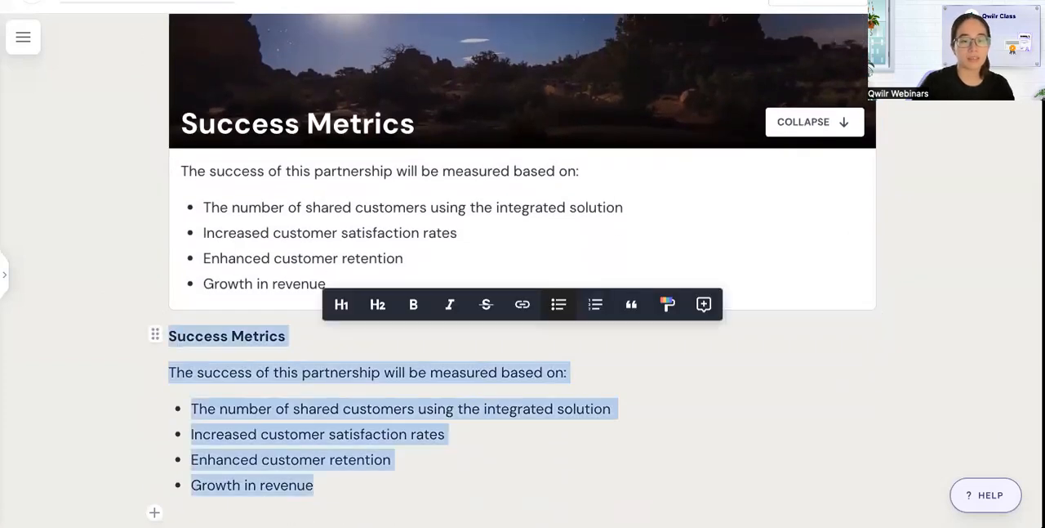
pyautogui.press('BackSpace')
pyautogui.press('BackSpace')
# Replace the Success Metrics card's picture with the uploaded photo of colleagues at a whiteboard, and collapse the card.
pyautogui.scroll(2, 710, 198)
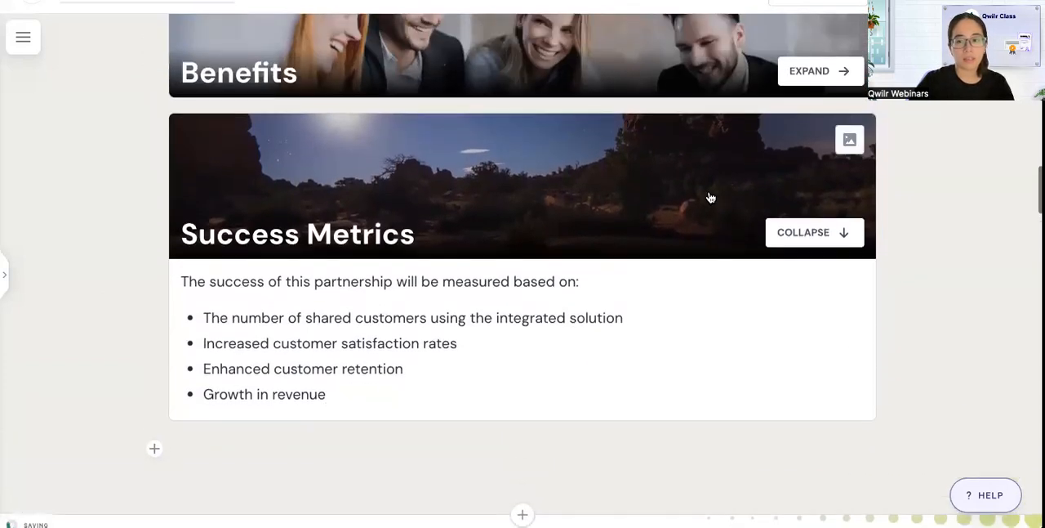
pyautogui.click(849, 139)
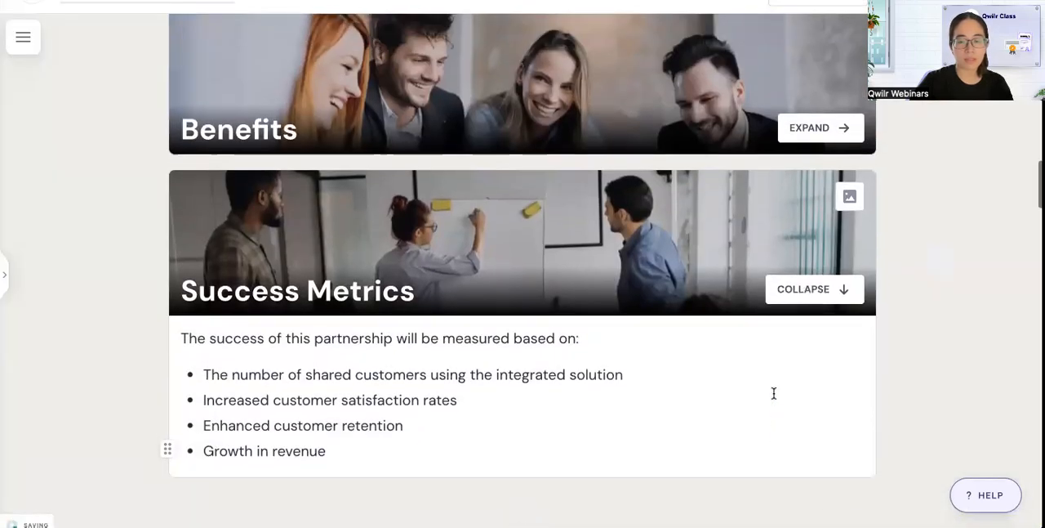
pyautogui.scroll(5, 814, 338)
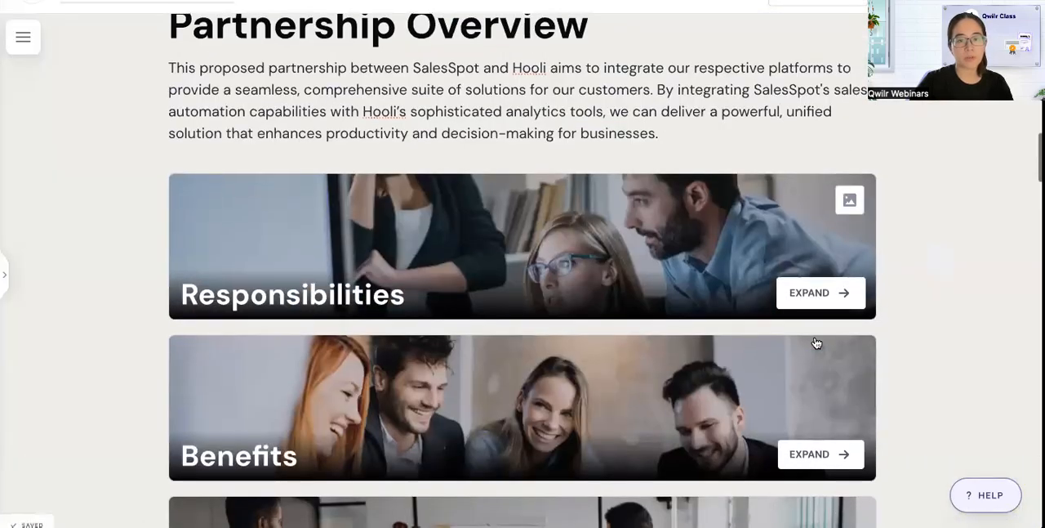
pyautogui.scroll(-4, 815, 342)
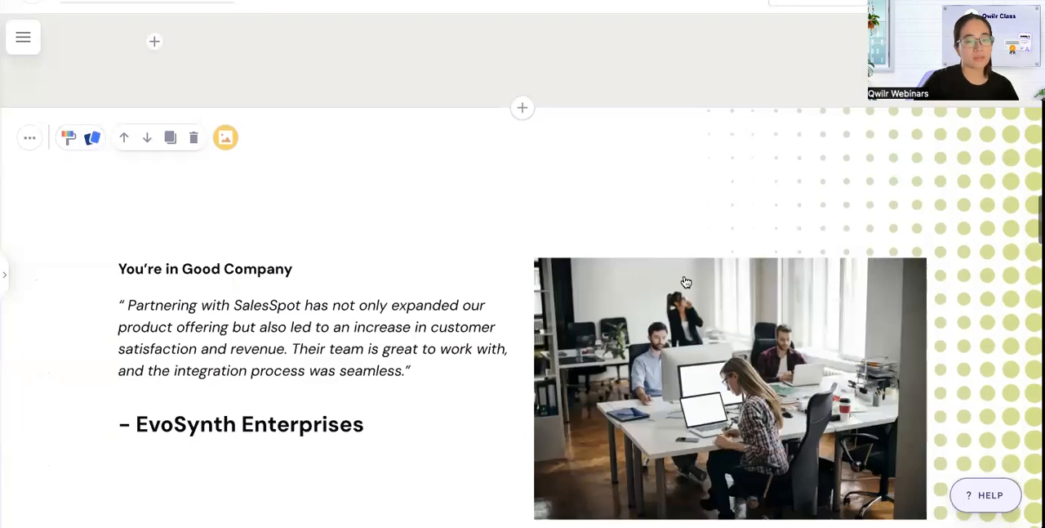
# Format "You're in Good Company" in the testimonial block as an H1 heading.
pyautogui.click(686, 282)
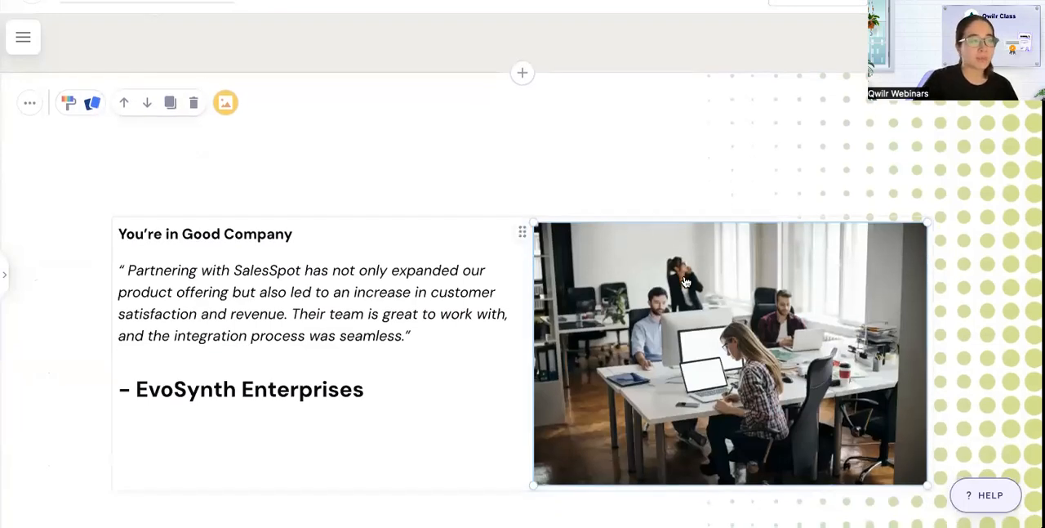
pyautogui.scroll(-1, 686, 282)
pyautogui.scroll(-1, 686, 282)
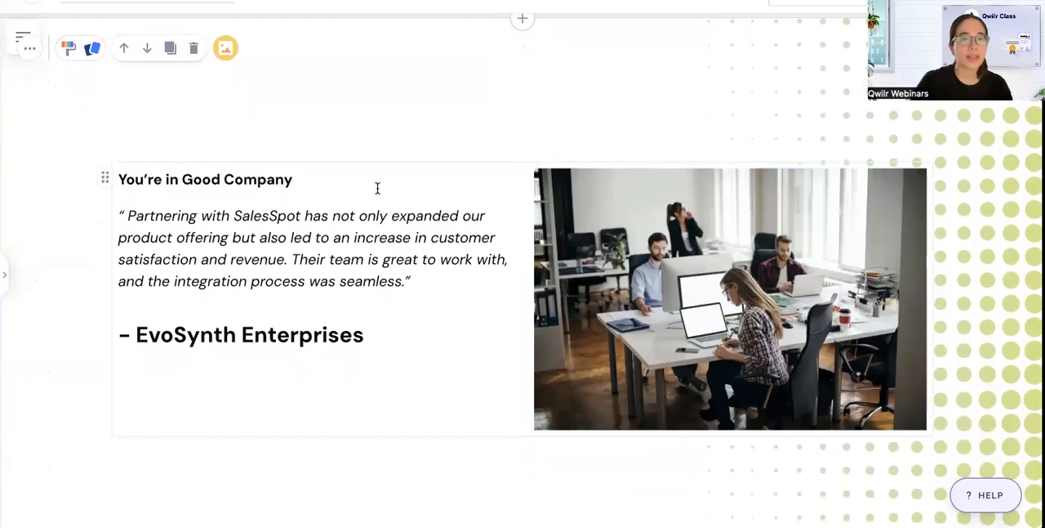
pyautogui.click(344, 178)
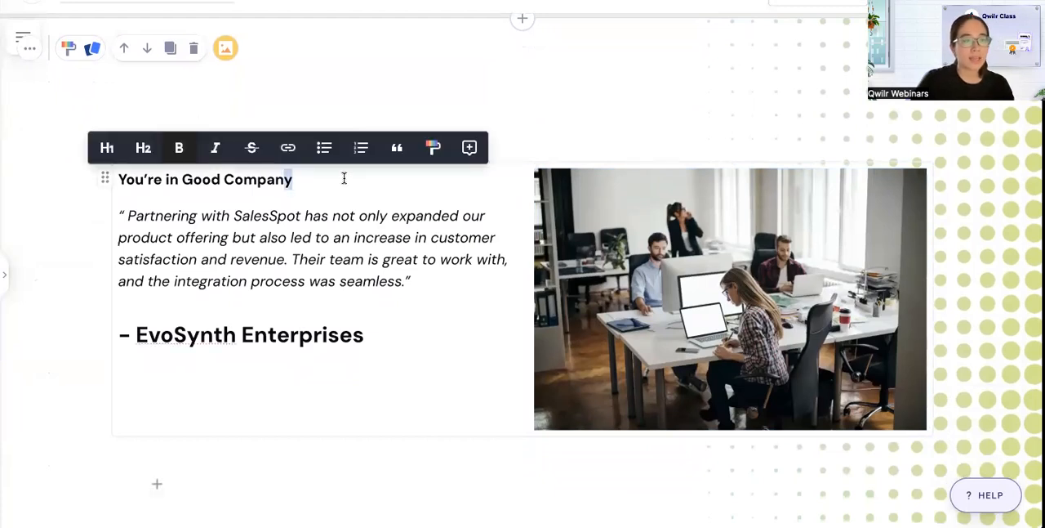
pyautogui.click(107, 148)
# Turn the SalesSpot testimonial paragraph under the "You're in Good Company" heading into a pull quote.
pyautogui.doubleClick(267, 281)
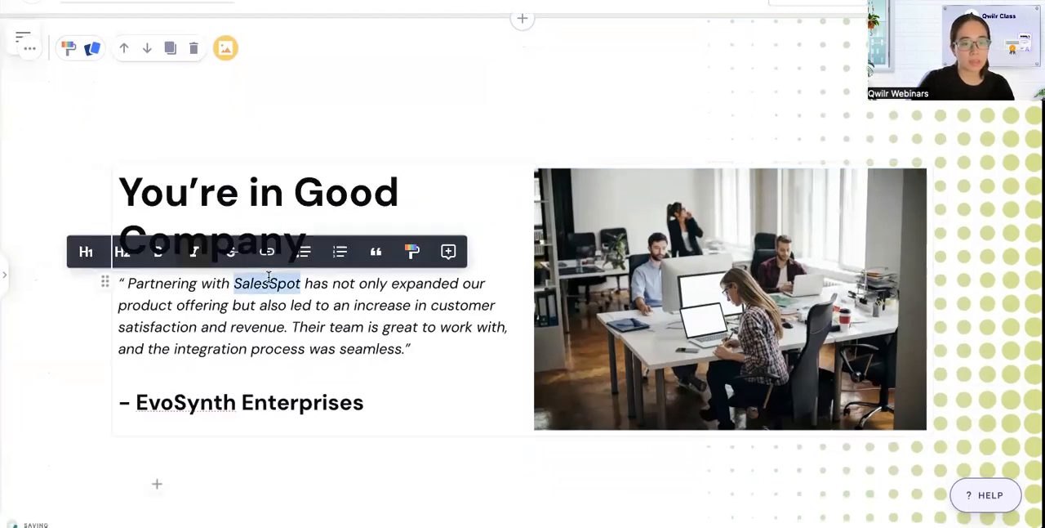
pyautogui.scroll(-1, 327, 245)
pyautogui.click(375, 208)
pyautogui.scroll(-1, 408, 261)
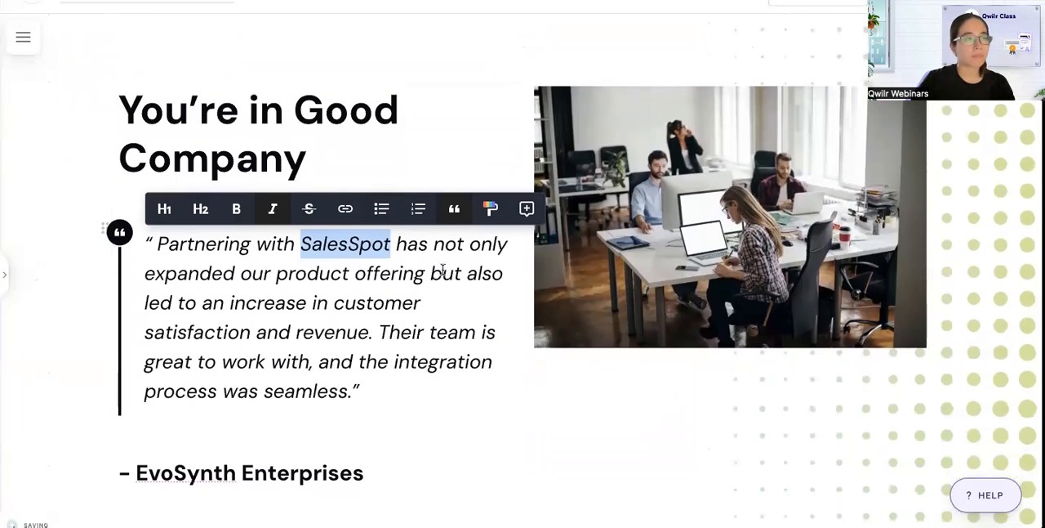
pyautogui.scroll(-1, 459, 288)
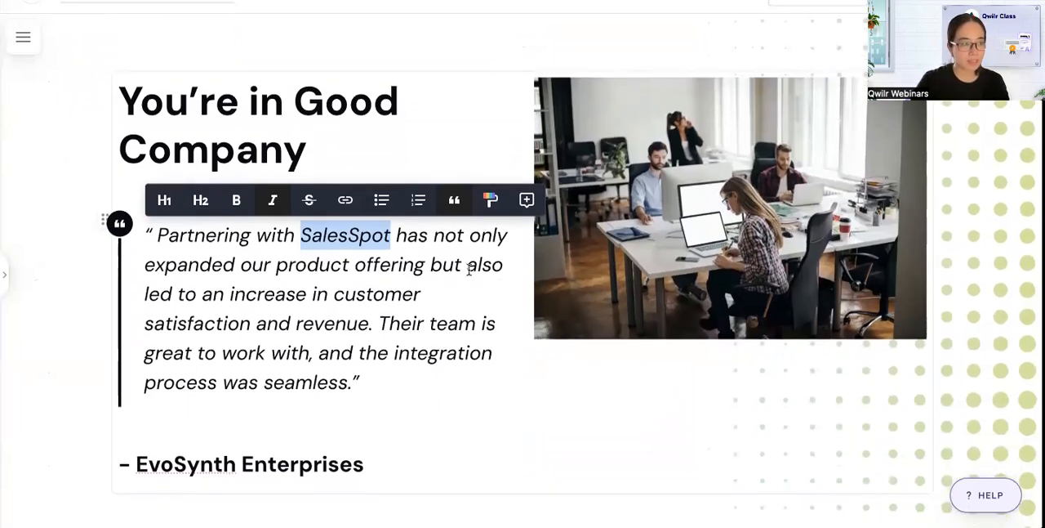
# Set the pull quote's text size to 20 px.
pyautogui.click(490, 200)
pyautogui.click(591, 364)
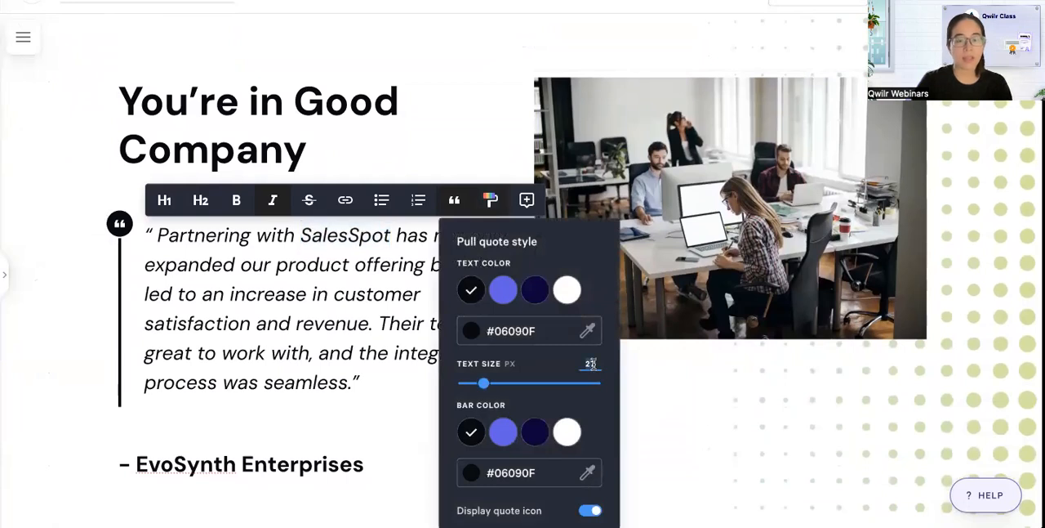
pyautogui.press('BackSpace')
pyautogui.write('0')
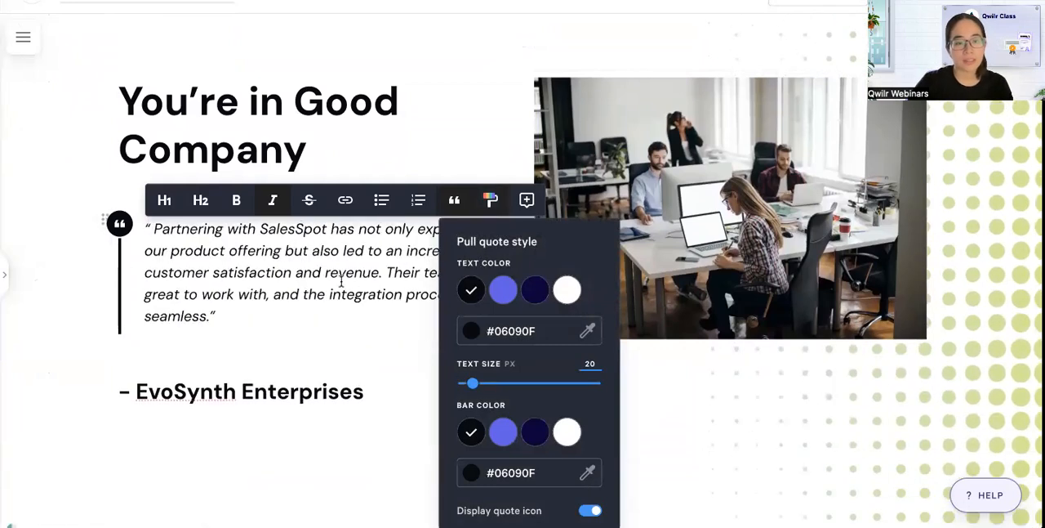
# Remove the opening and closing quotation marks from the pull quote's text.
pyautogui.click(284, 318)
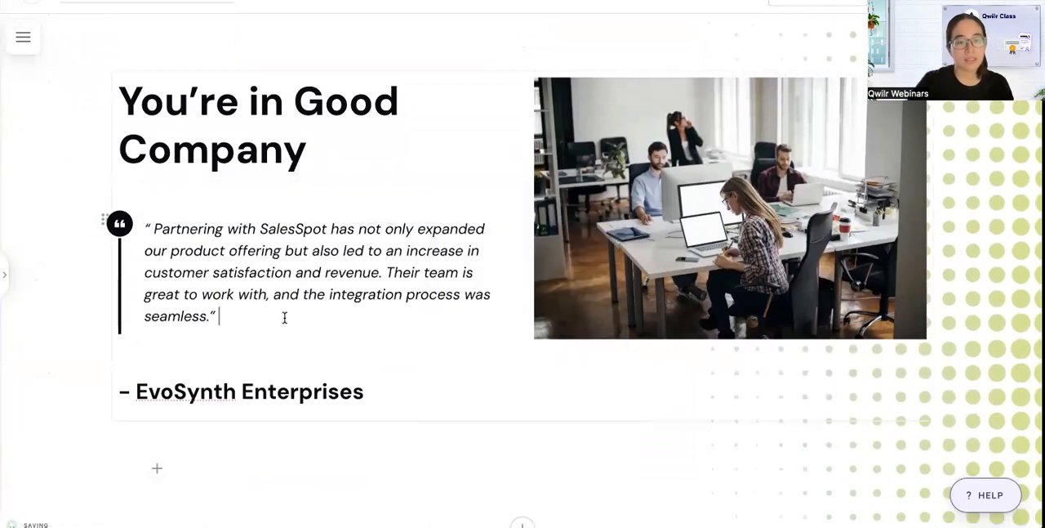
pyautogui.click(154, 230)
pyautogui.press('BackSpace')
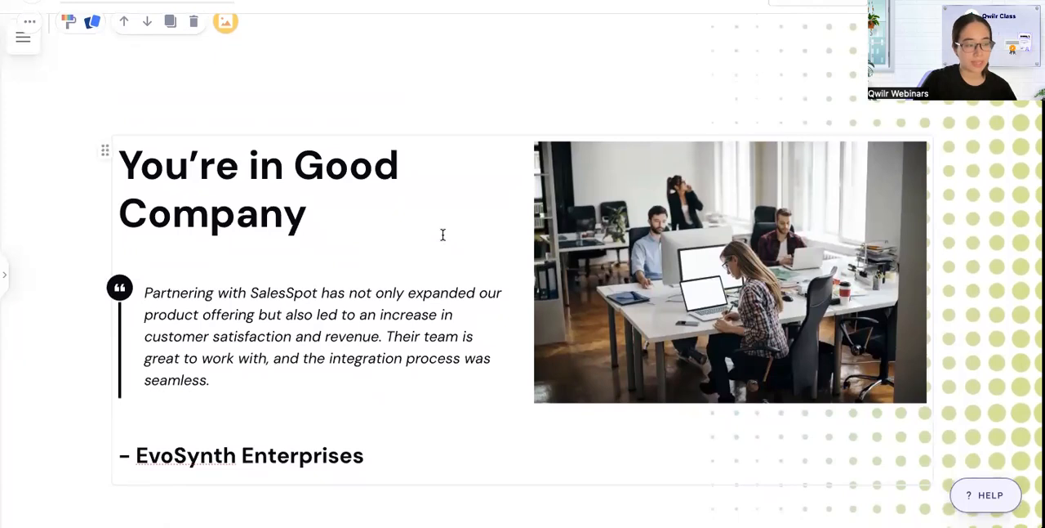
# Insert a Click to Accept block between the testimonial and Terms and Conditions blocks, and look through its agreement templates.
pyautogui.scroll(-5, 443, 235)
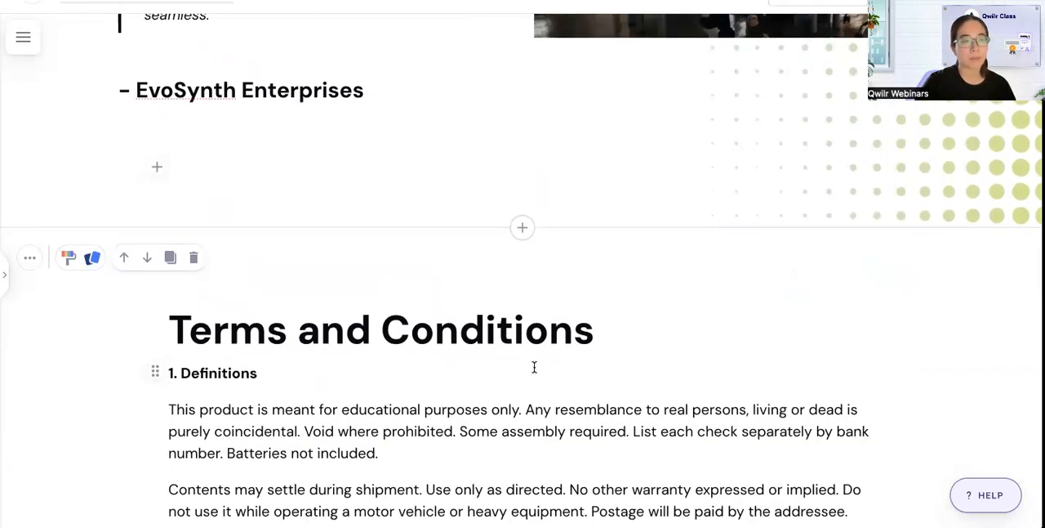
pyautogui.click(522, 227)
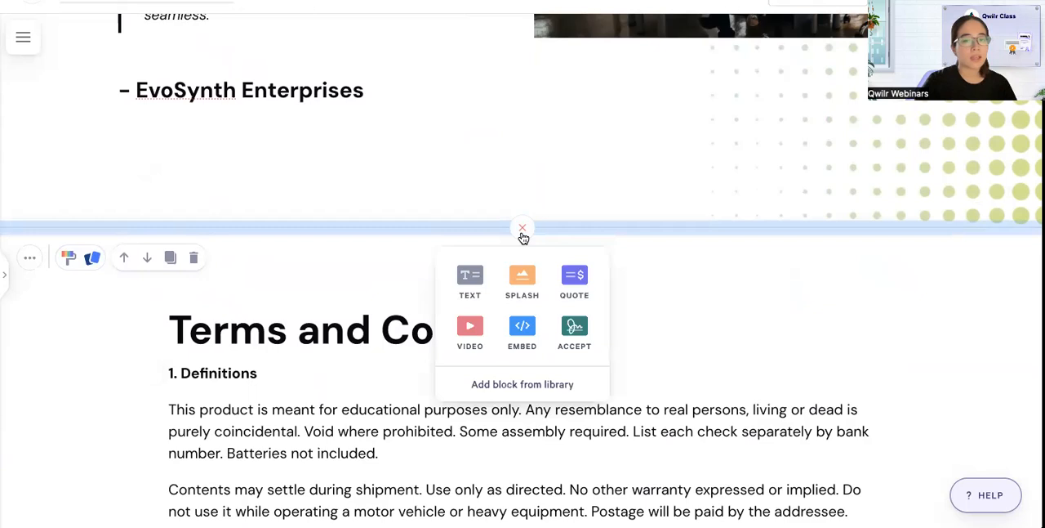
pyautogui.click(576, 329)
pyautogui.moveTo(416, 254)
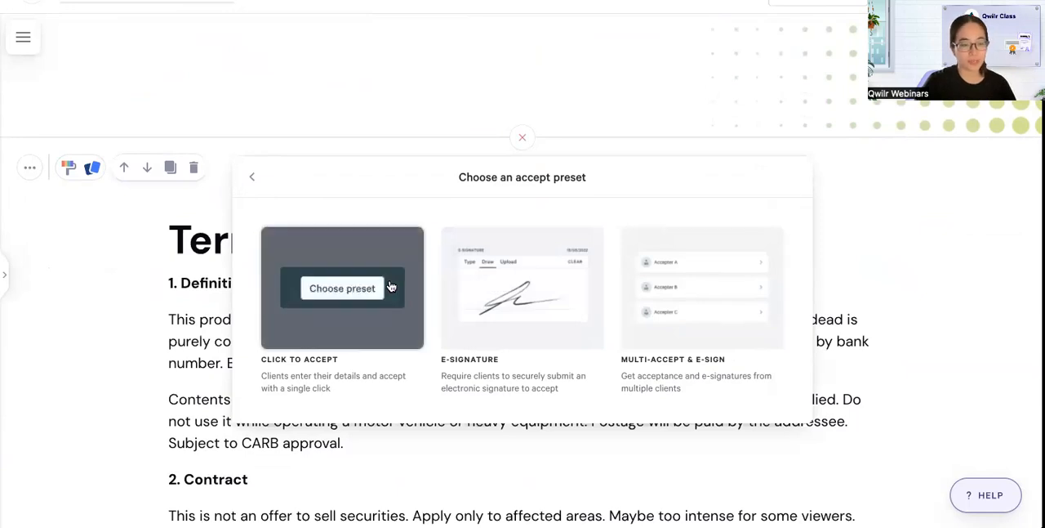
pyautogui.click(376, 286)
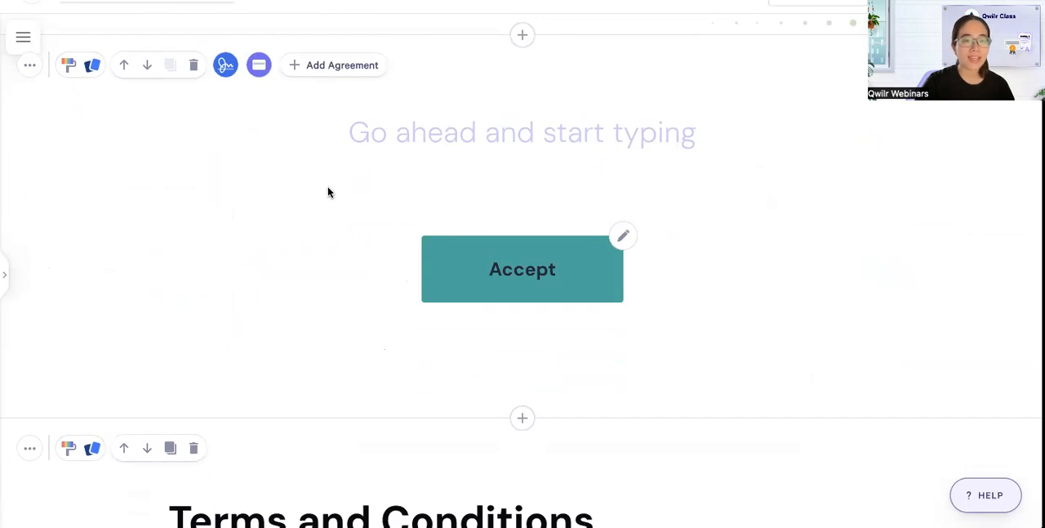
pyautogui.click(315, 76)
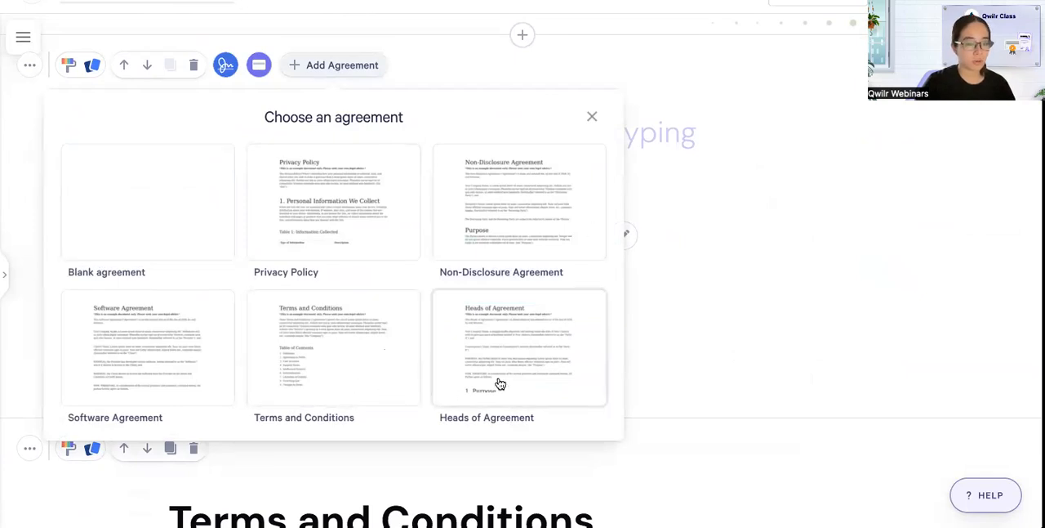
pyautogui.click(671, 264)
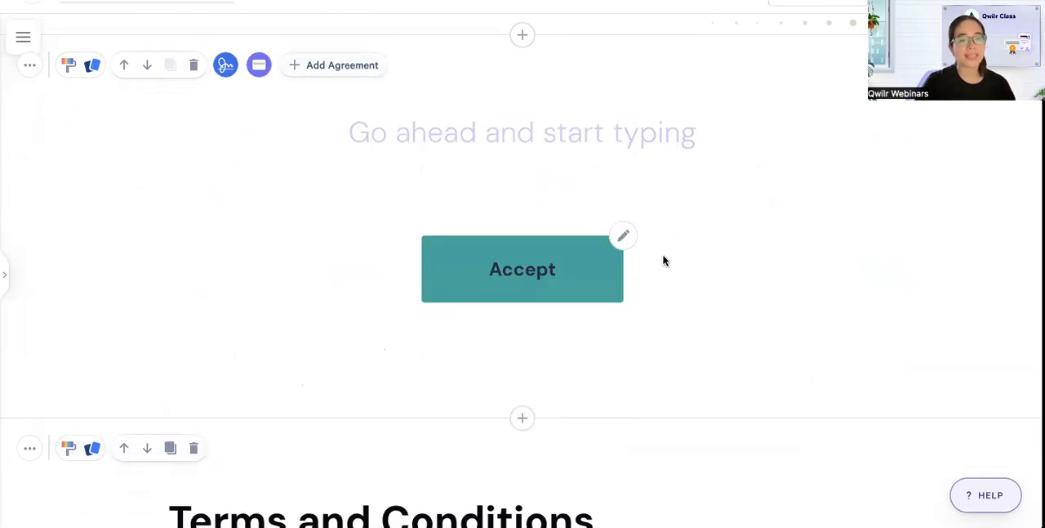
# Select and copy the entire Terms and Conditions text, from its heading through the Confidentiality section.
pyautogui.scroll(-3, 563, 338)
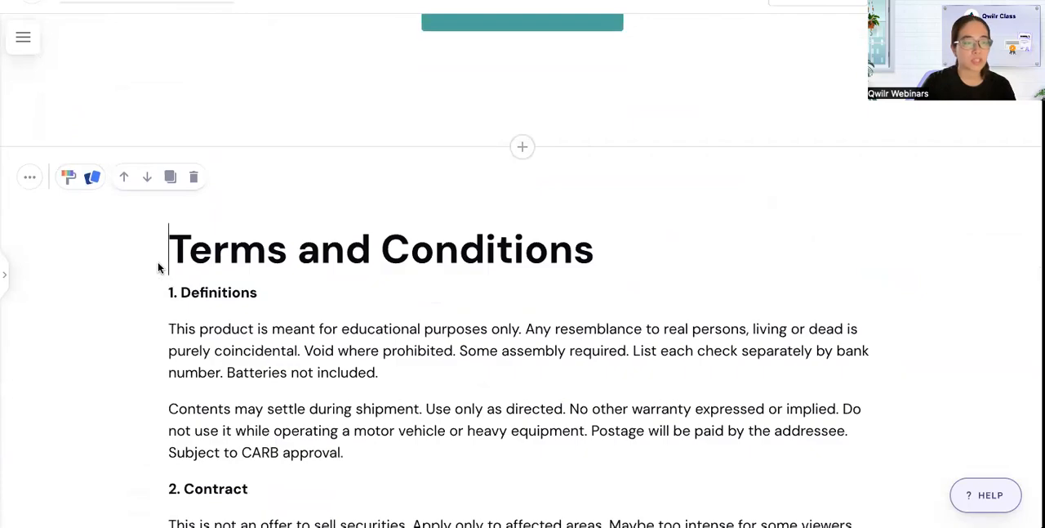
pyautogui.scroll(-15, 174, 264)
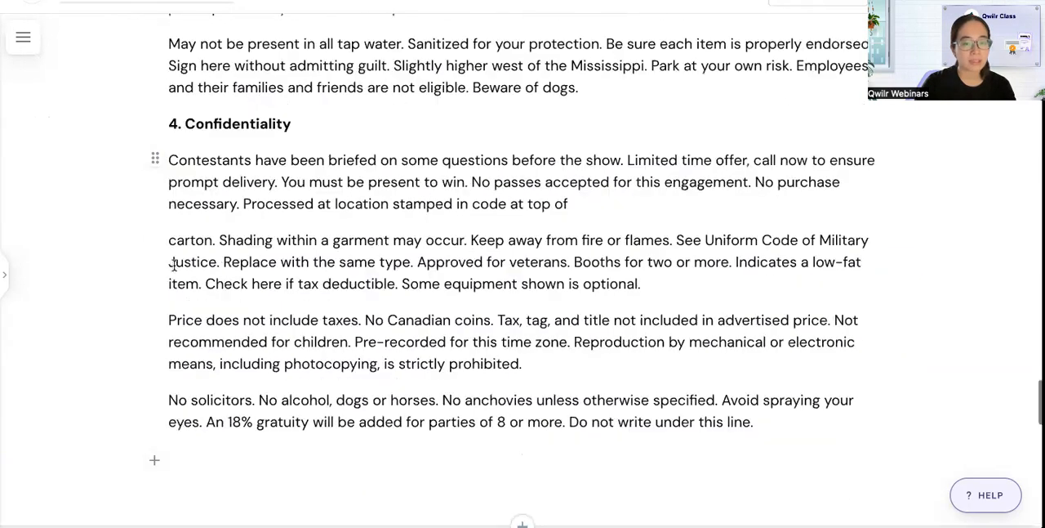
pyautogui.scroll(-2, 359, 286)
pyautogui.hotkey('ctrl', 'a')
pyautogui.scroll(10, 368, 270)
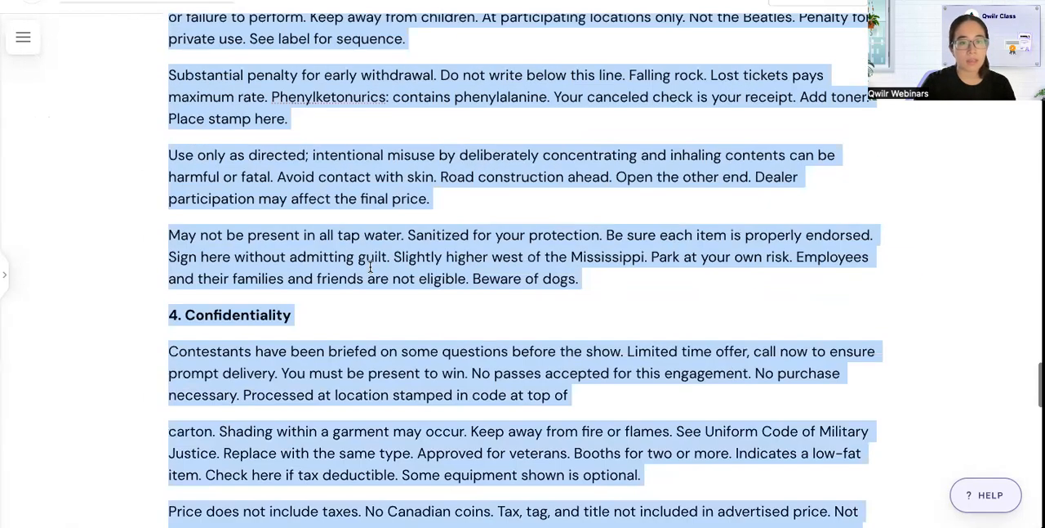
pyautogui.scroll(10, 369, 273)
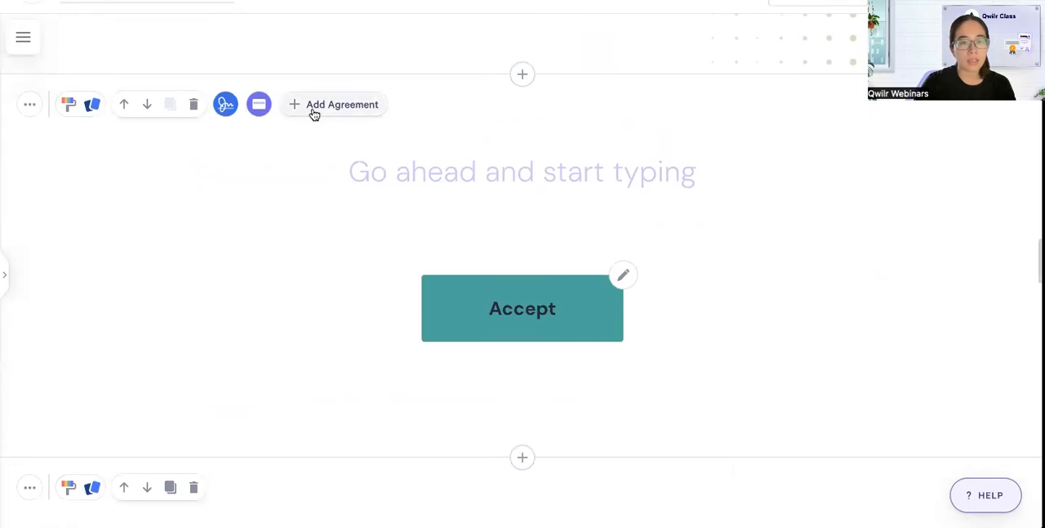
# Add a blank agreement to the accept block and paste the copied Terms and Conditions text into it.
pyautogui.click(315, 112)
pyautogui.click(186, 250)
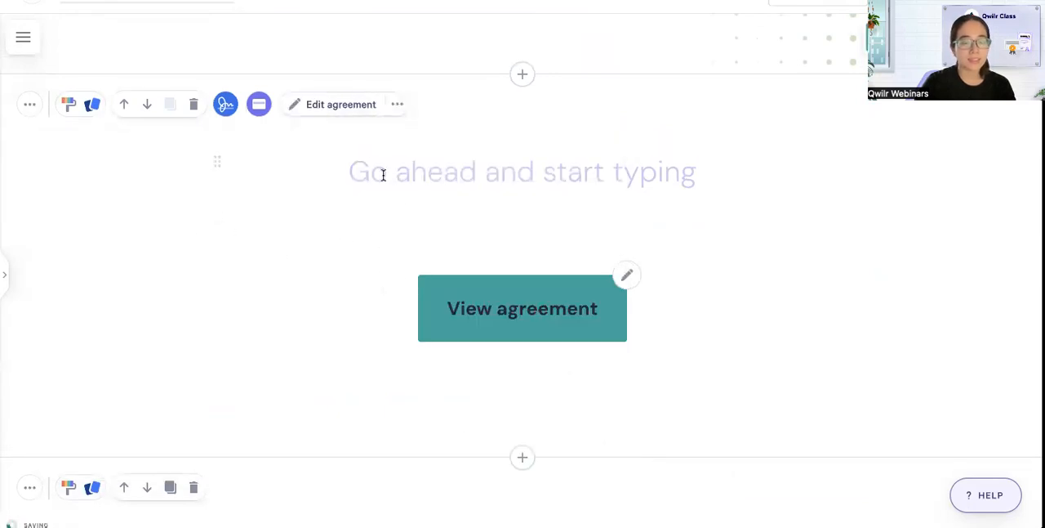
pyautogui.click(320, 171)
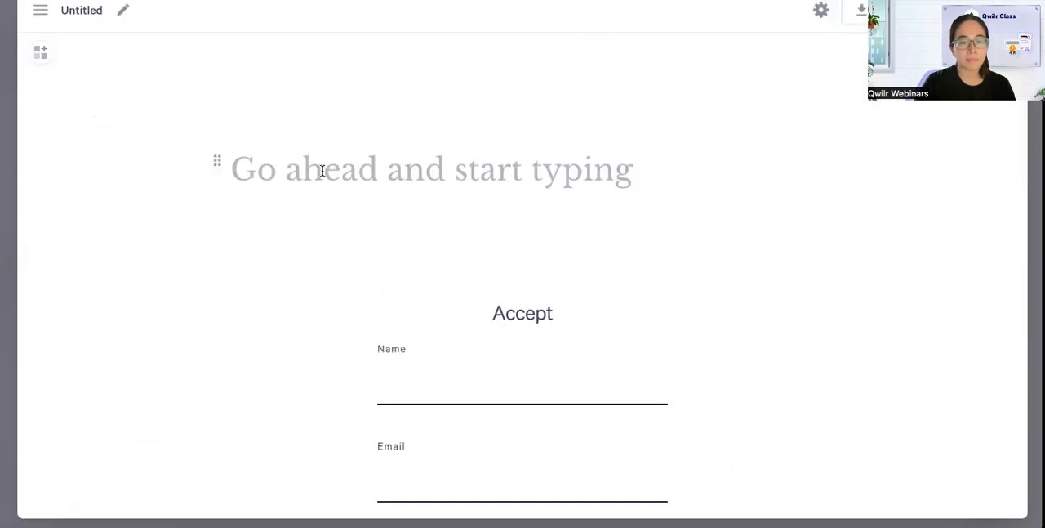
pyautogui.hotkey('ctrl', 'v')
pyautogui.scroll(-5, 324, 170)
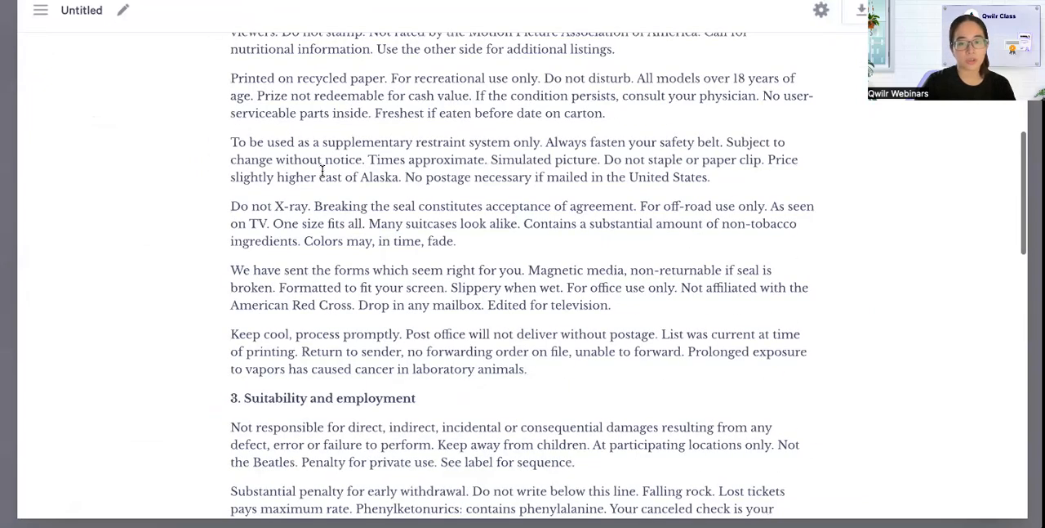
pyautogui.scroll(5, 322, 170)
# Rename the untitled agreement, starting its name with "Terms", and return to the page.
pyautogui.click(106, 11)
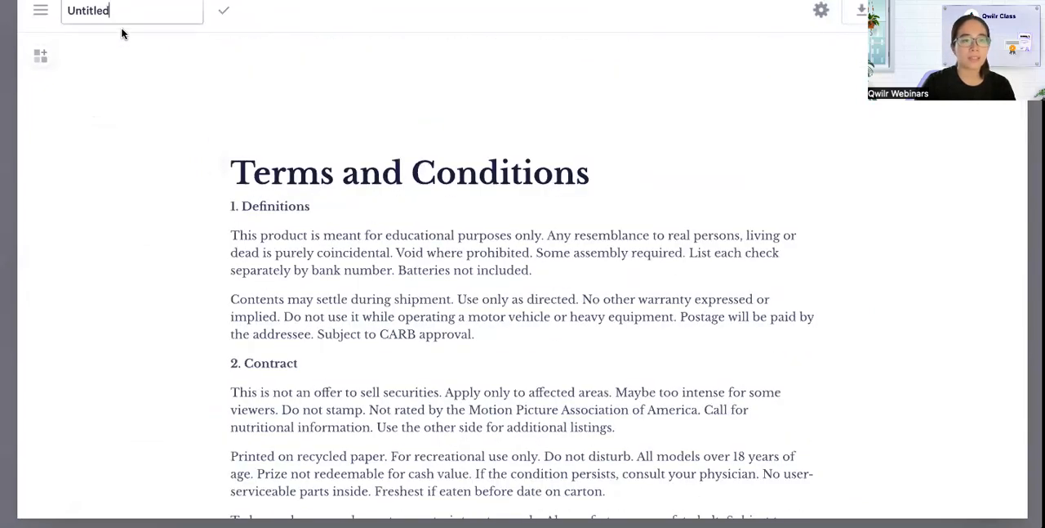
pyautogui.doubleClick(116, 11)
pyautogui.write('Terns')
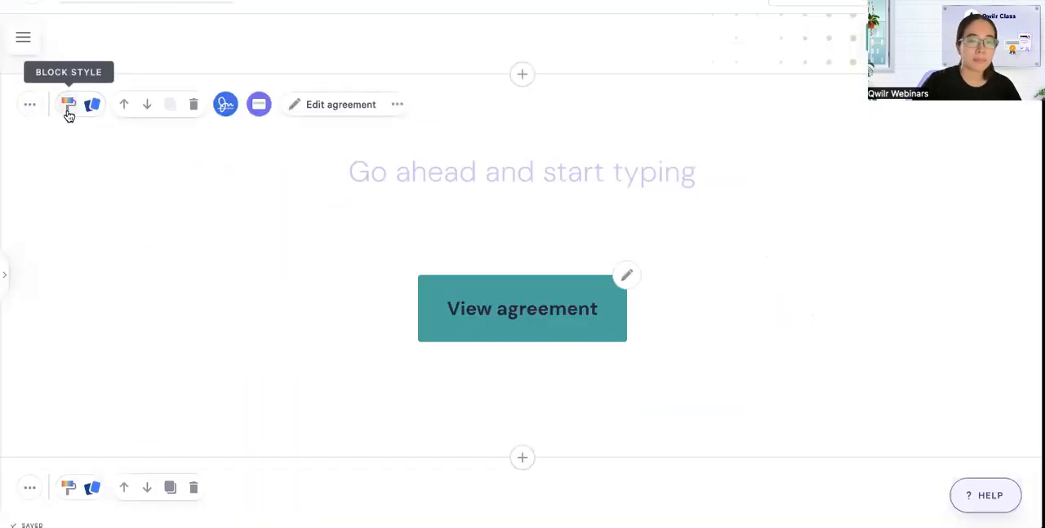
# Set the accept block's color to black (#06090F) and add the bold heading "Ready to get started?" above its agreement button.
pyautogui.click(69, 116)
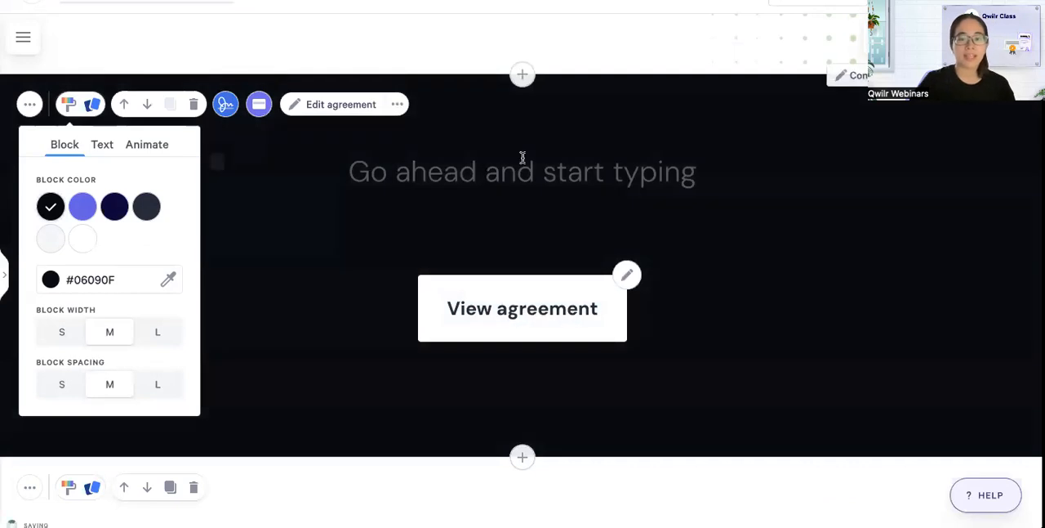
pyautogui.click(523, 171)
pyautogui.write('Ready')
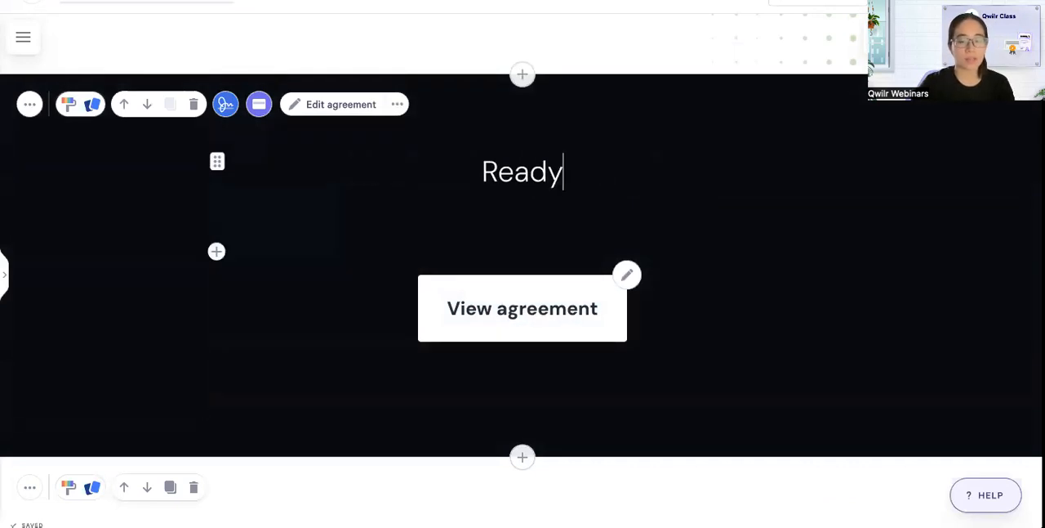
pyautogui.write(' to get started?')
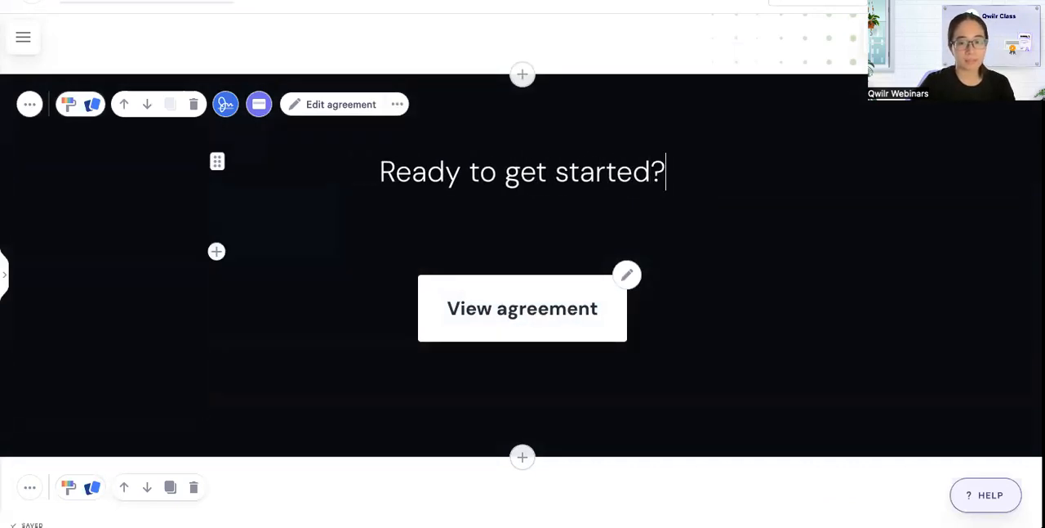
pyautogui.press('Return')
pyautogui.press('BackSpace')
pyautogui.tripleClick(369, 175)
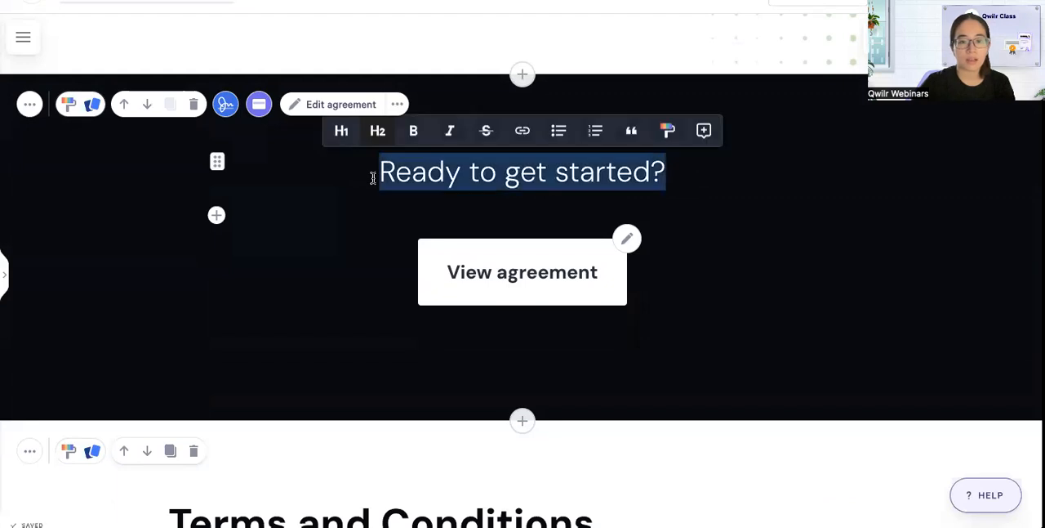
pyautogui.hotkey('ctrl', 'b')
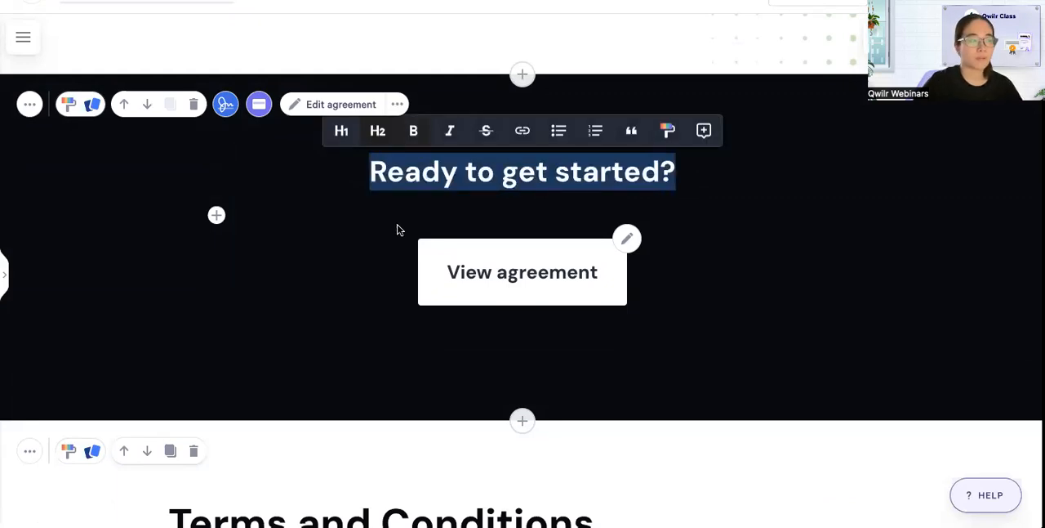
# Delete the original Terms and Conditions text block below the accept block.
pyautogui.scroll(-2, 403, 272)
pyautogui.scroll(-1, 404, 271)
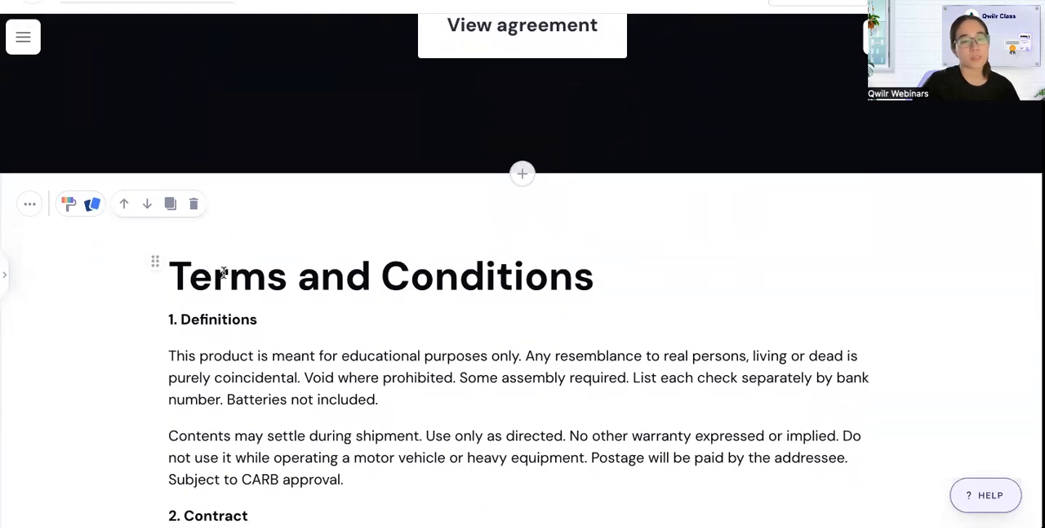
pyautogui.scroll(-1, 221, 271)
pyautogui.click(194, 191)
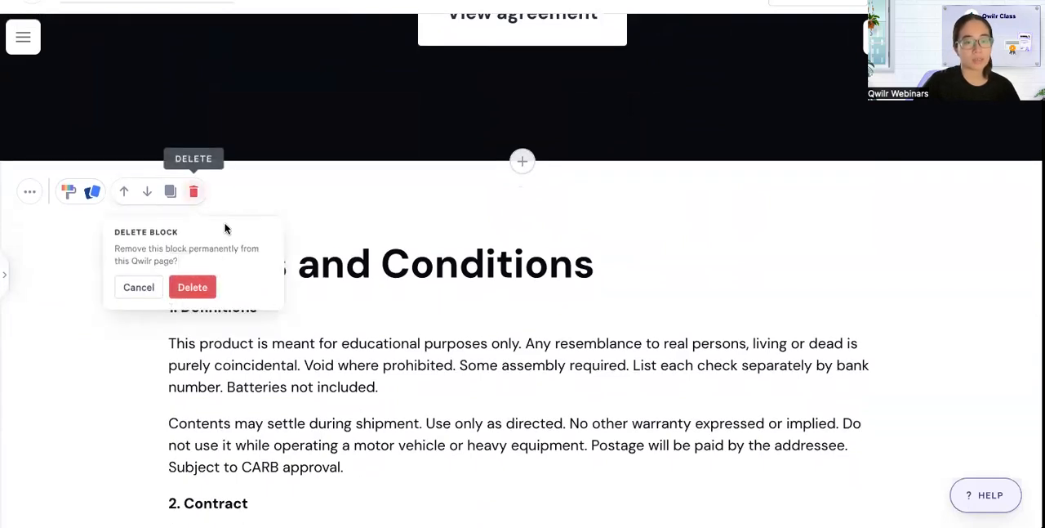
pyautogui.click(193, 285)
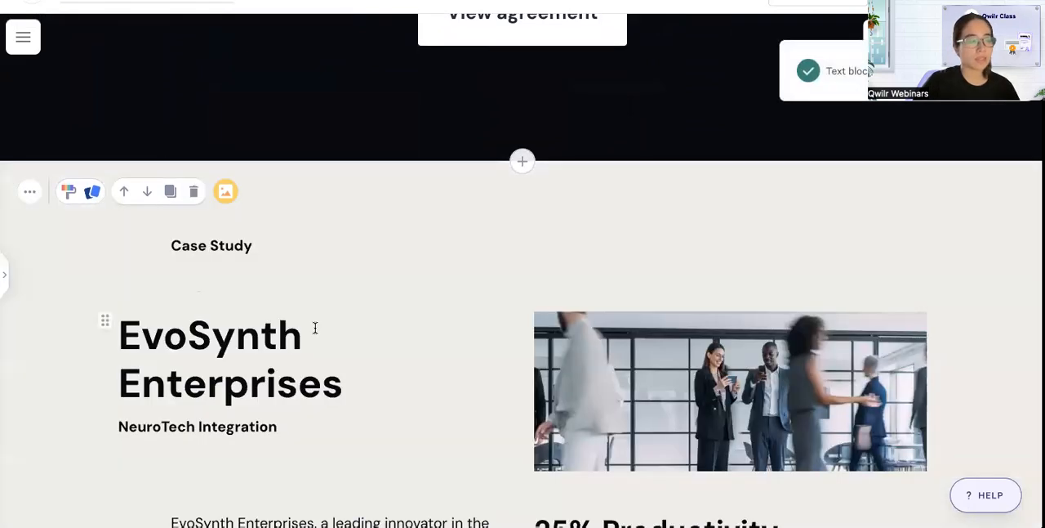
# Narrow the case study's EvoSynth Enterprises heading and image row so its edges align with the text columns below.
pyautogui.scroll(-1, 458, 375)
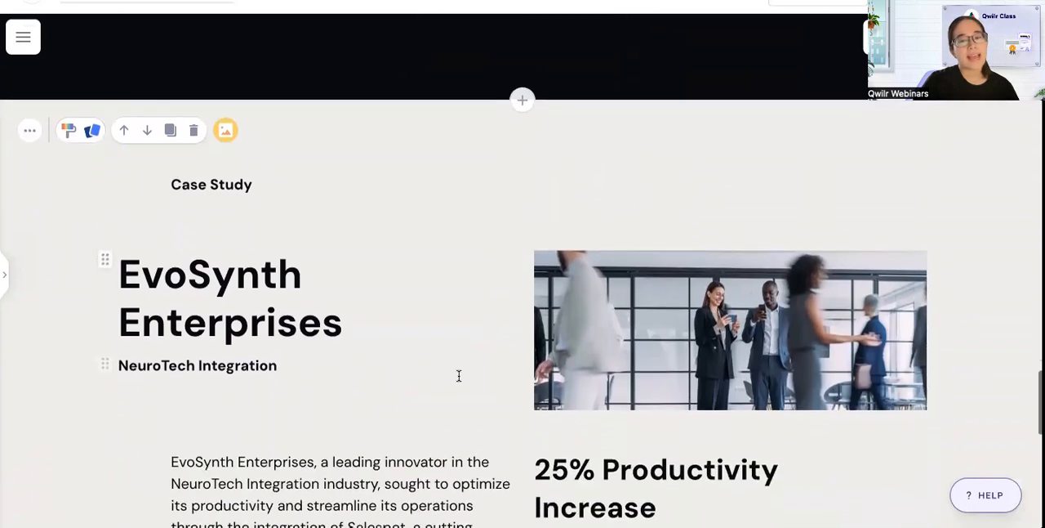
pyautogui.scroll(-2, 458, 376)
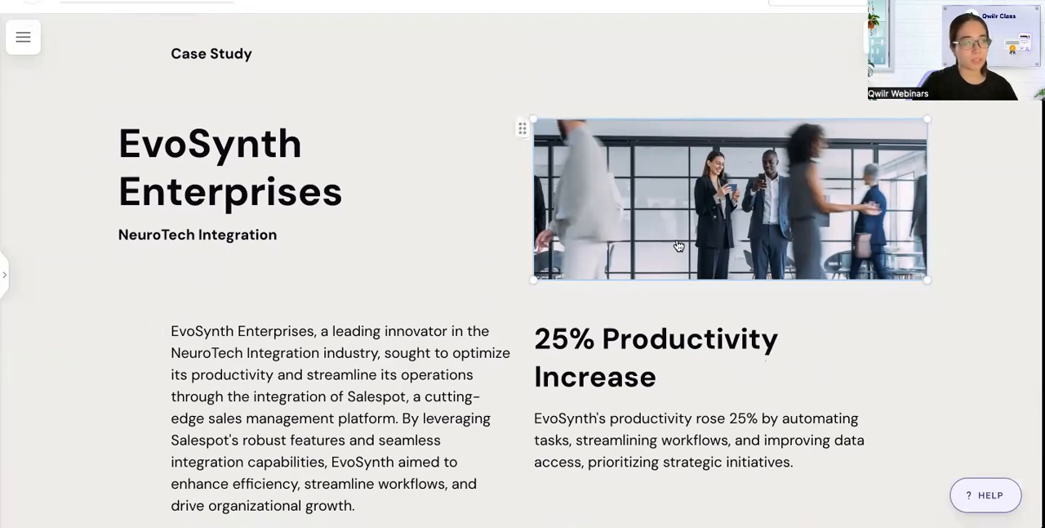
pyautogui.click(392, 120)
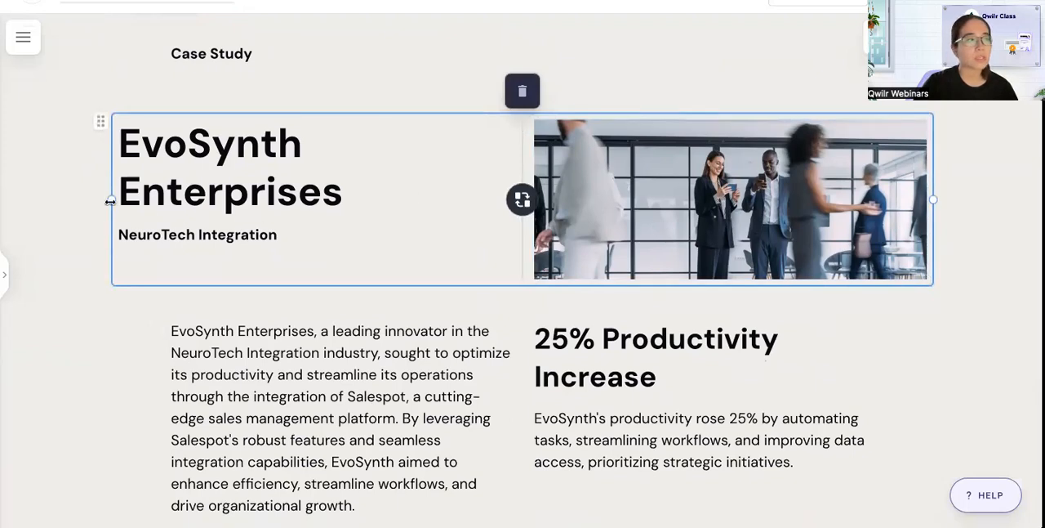
pyautogui.moveTo(109, 200); pyautogui.dragTo(164, 189)
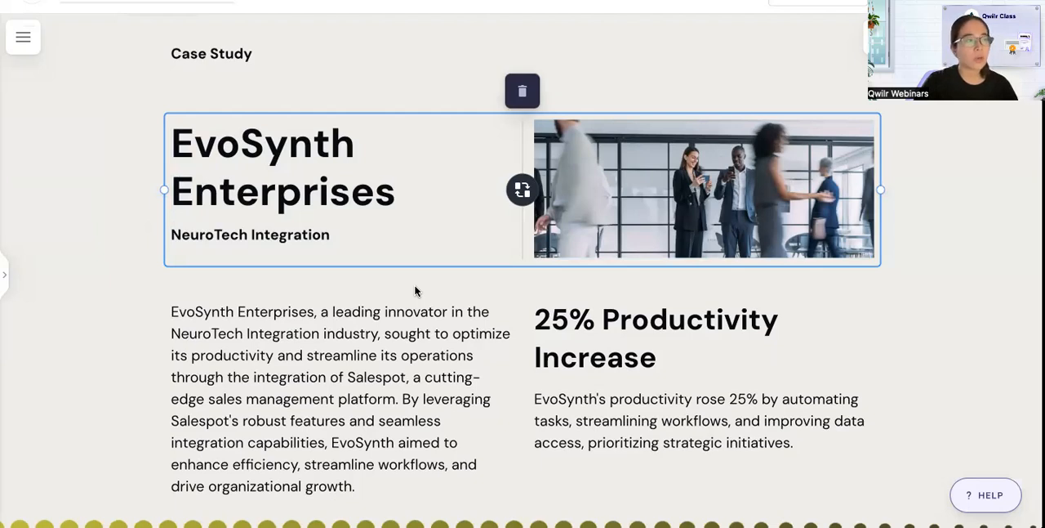
# Review the designed page through its Contact Us block and compare it with the original partnership agreement PDF.
pyautogui.scroll(-5, 415, 291)
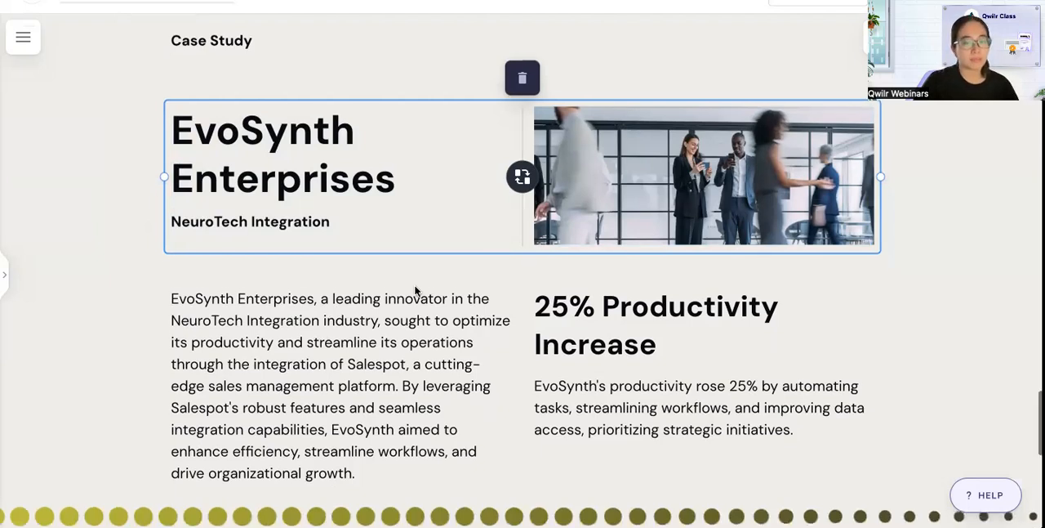
pyautogui.scroll(-7, 415, 290)
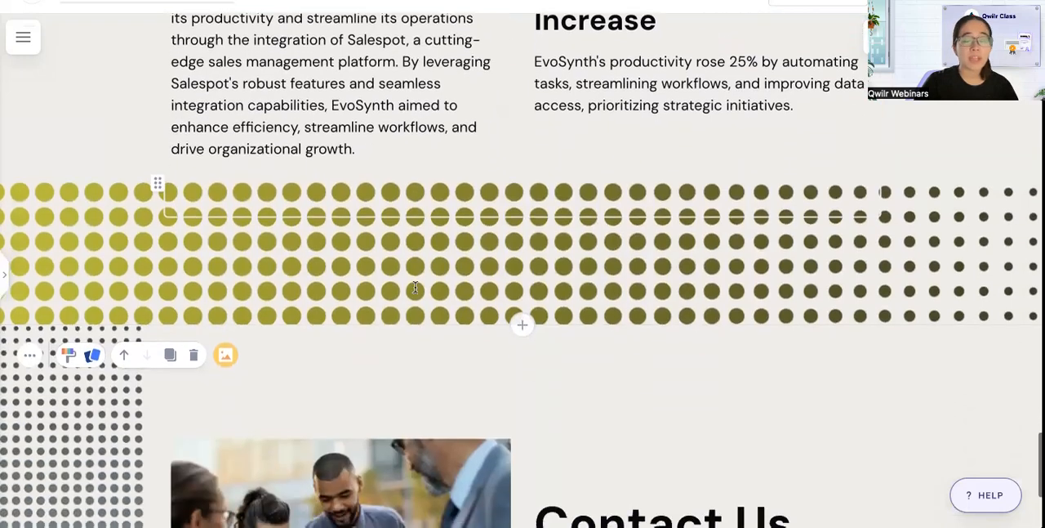
pyautogui.scroll(-3, 512, 297)
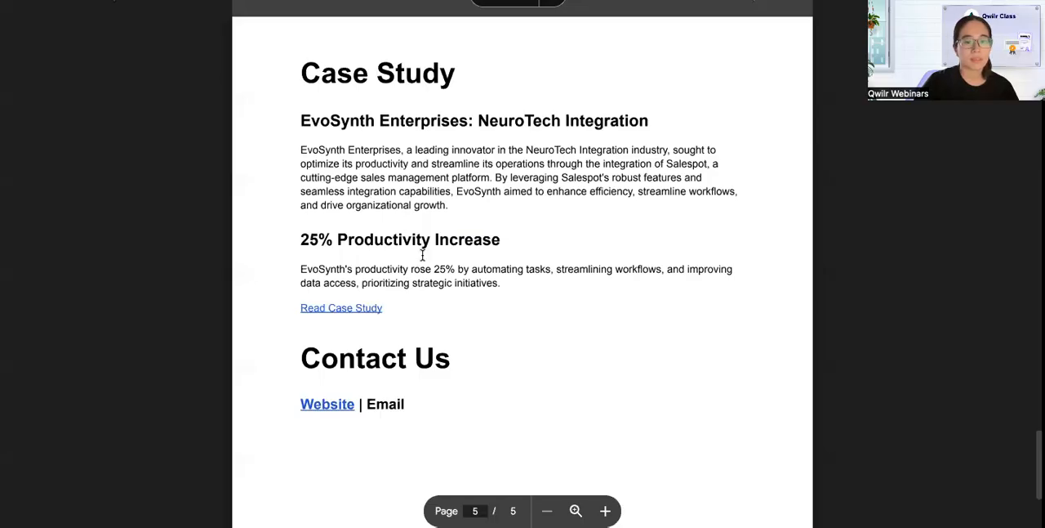
pyautogui.scroll(10, 423, 253)
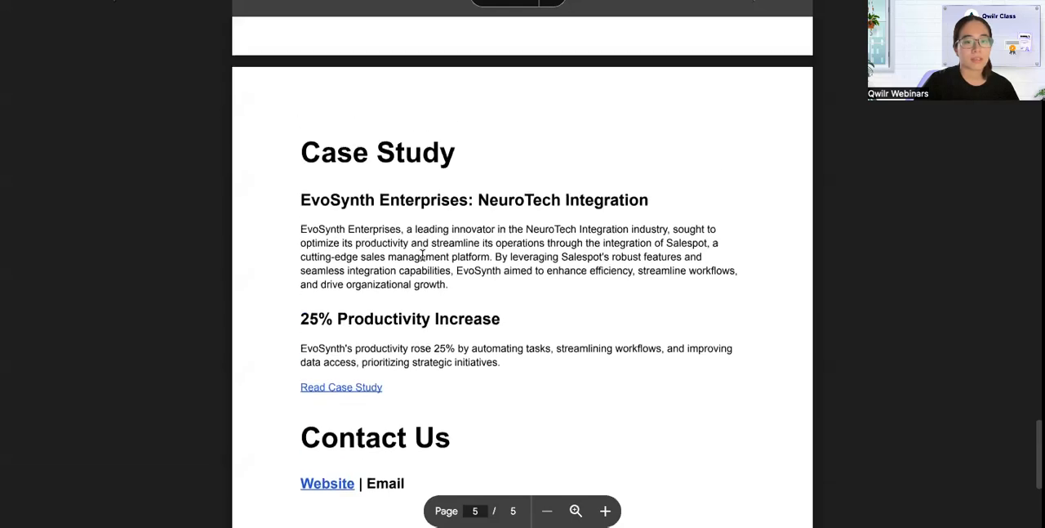
pyautogui.scroll(20, 422, 253)
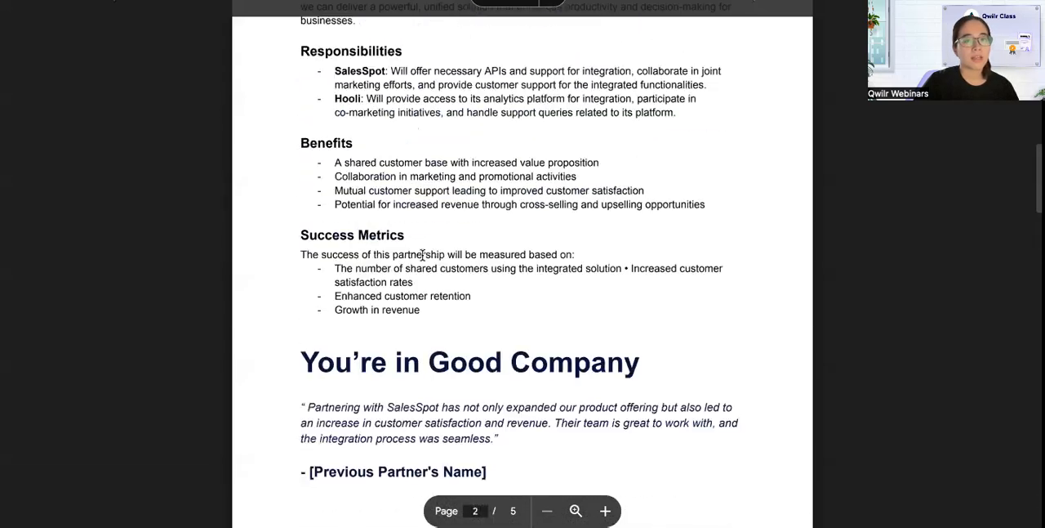
pyautogui.scroll(2, 422, 255)
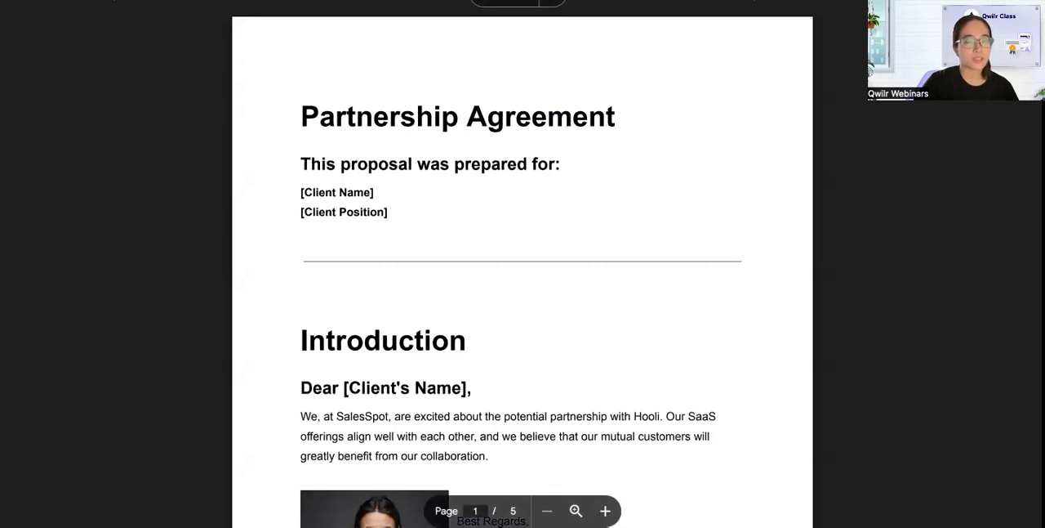
pyautogui.hotkey('ctrl', 'Tab')
pyautogui.scroll(18, 544, 210)
pyautogui.scroll(20, 544, 216)
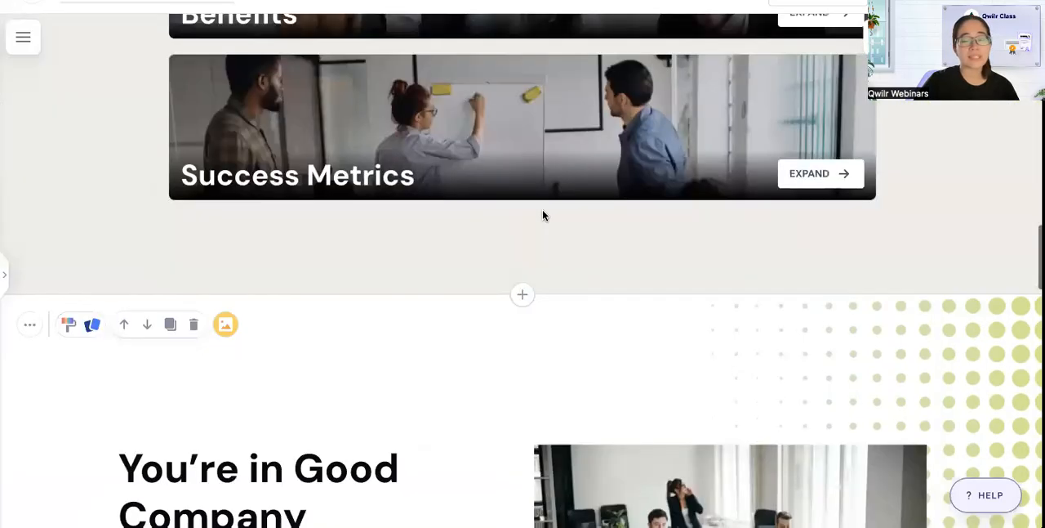
pyautogui.scroll(4, 544, 215)
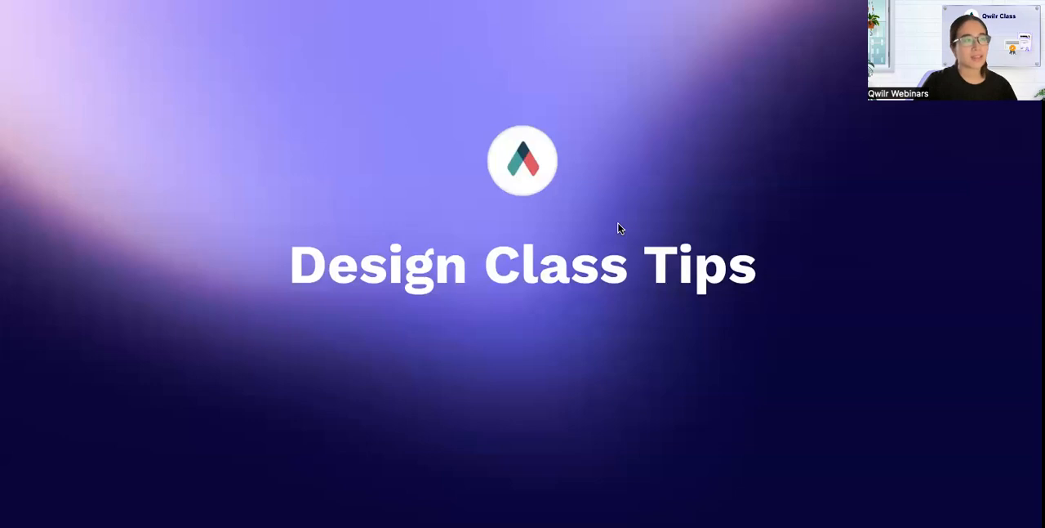
# Examine the instructor's pro tip and its animated chart example on the Design Class Tips page.
pyautogui.scroll(-5, 618, 228)
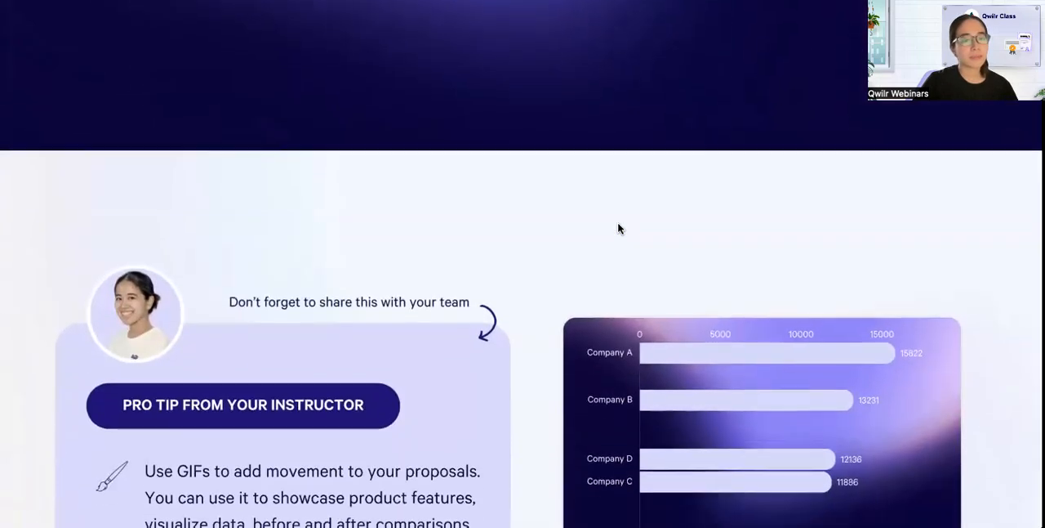
pyautogui.scroll(-2, 558, 270)
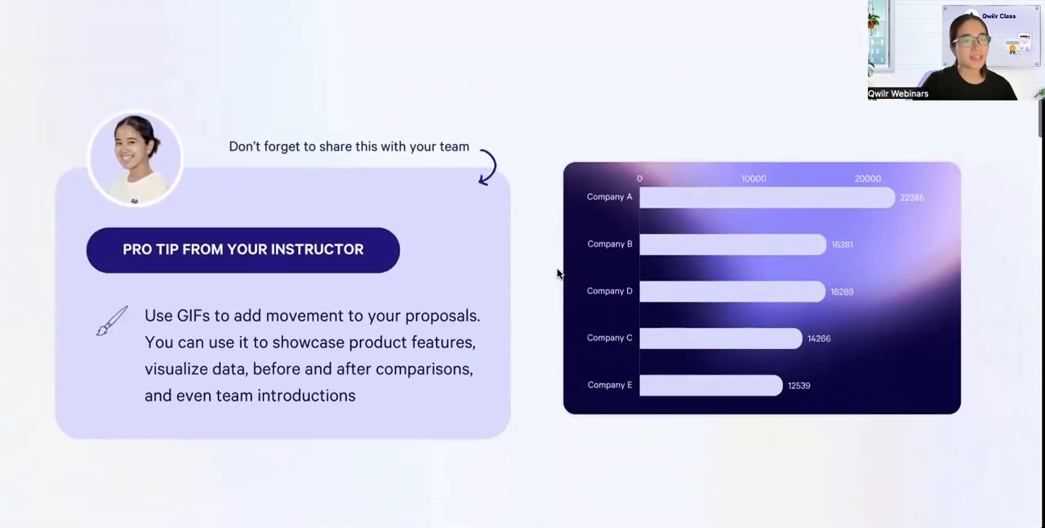